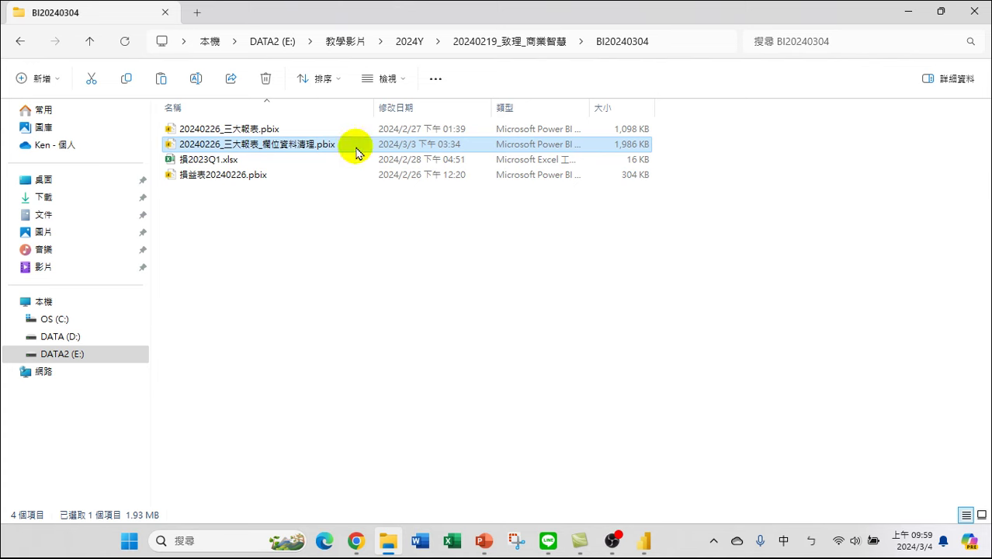
# - Go to the BI20240226 folder in 20240219_致理_商業智慧 and copy its Data folder
pyautogui.click(533, 44)
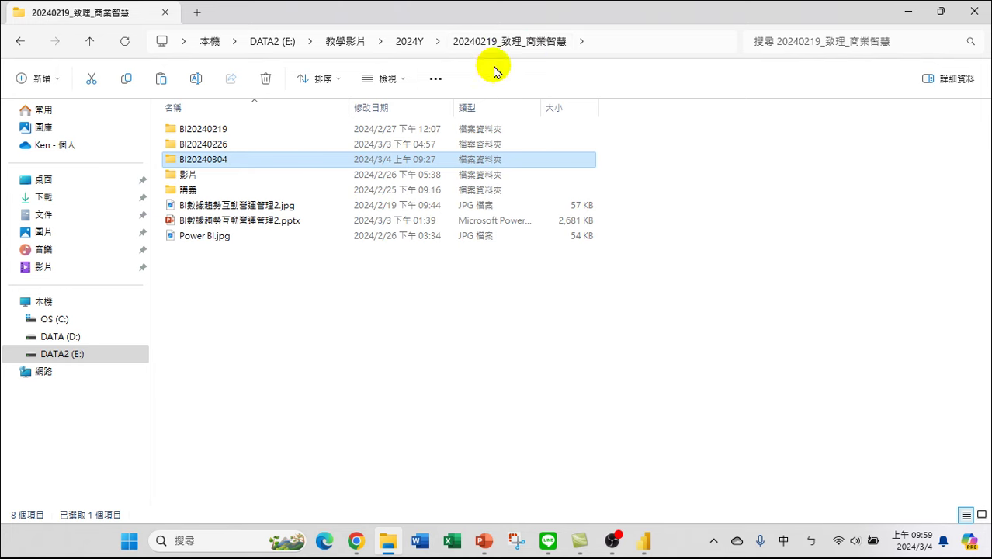
pyautogui.doubleClick(219, 146)
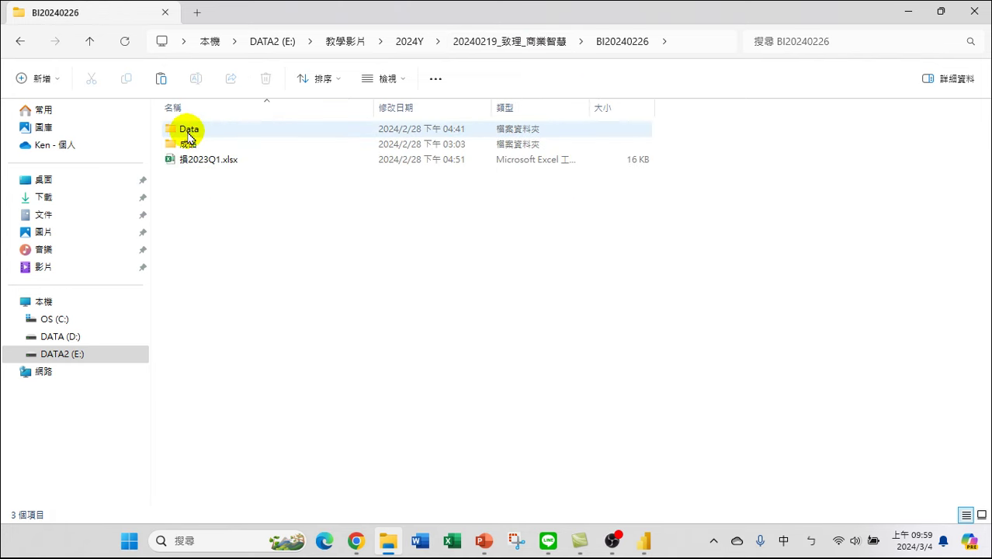
pyautogui.click(189, 134)
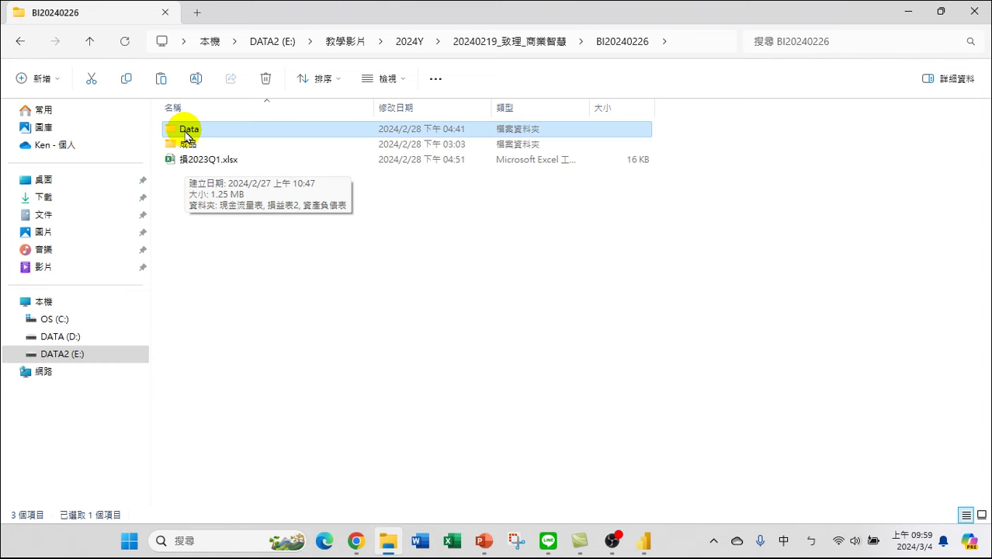
pyautogui.doubleClick(187, 134)
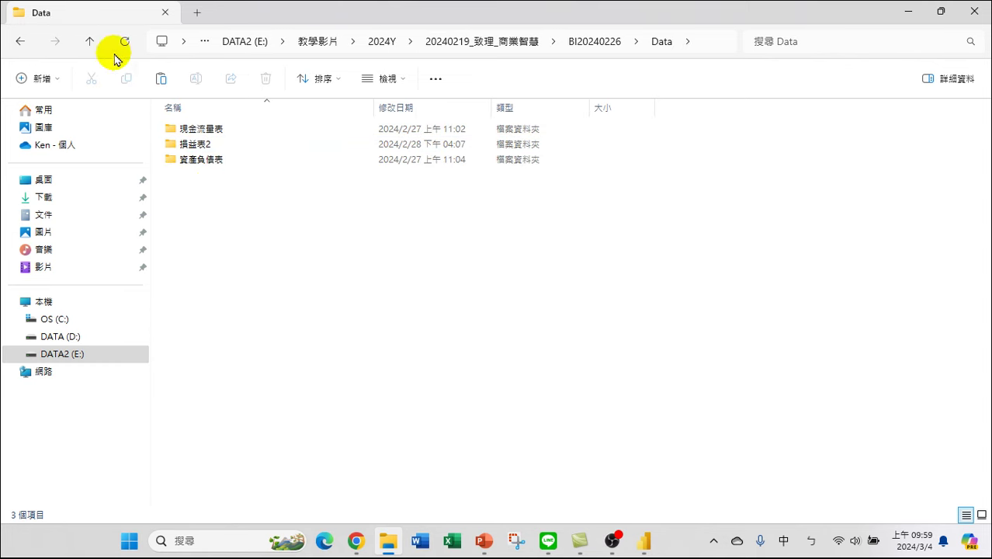
pyautogui.click(19, 40)
pyautogui.rightClick(197, 129)
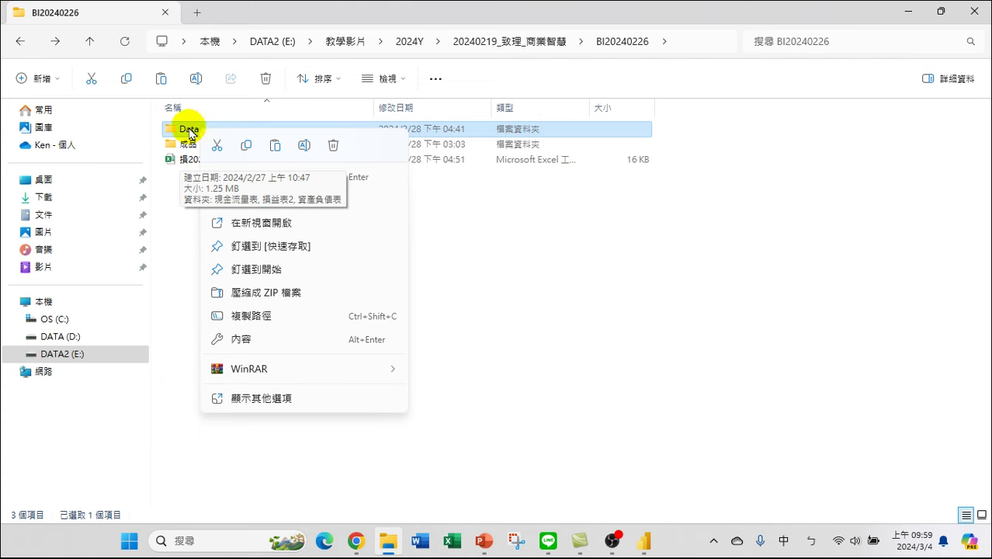
pyautogui.click(247, 146)
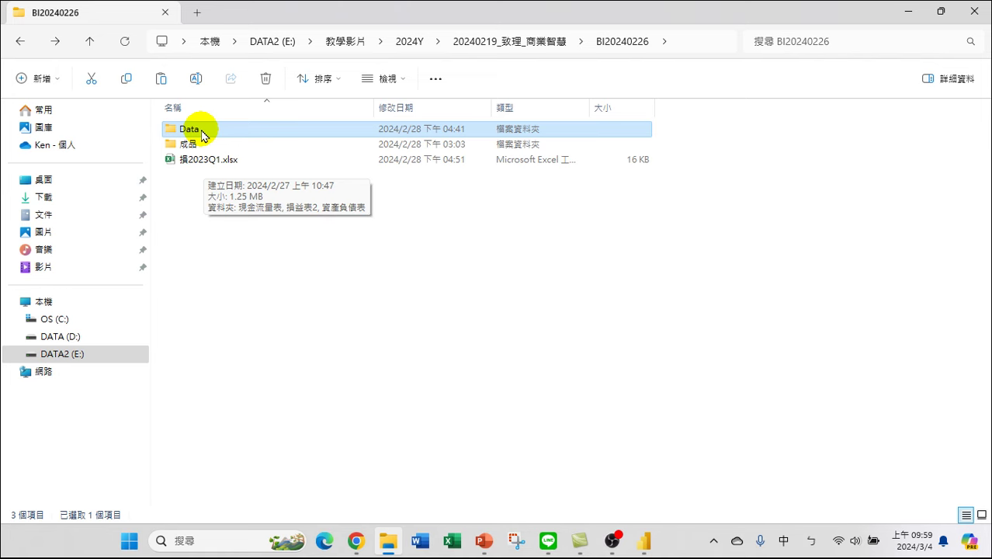
# - Look through the 損益表2, 現金流量表 and 資產負債表 subfolders of Data and return to the BI20240226 folder
pyautogui.doubleClick(204, 134)
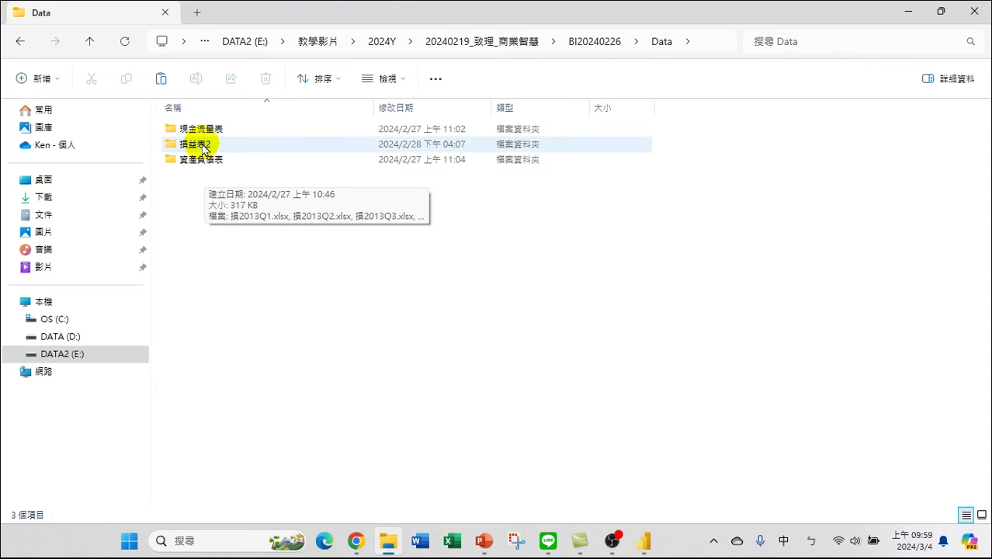
pyautogui.doubleClick(204, 144)
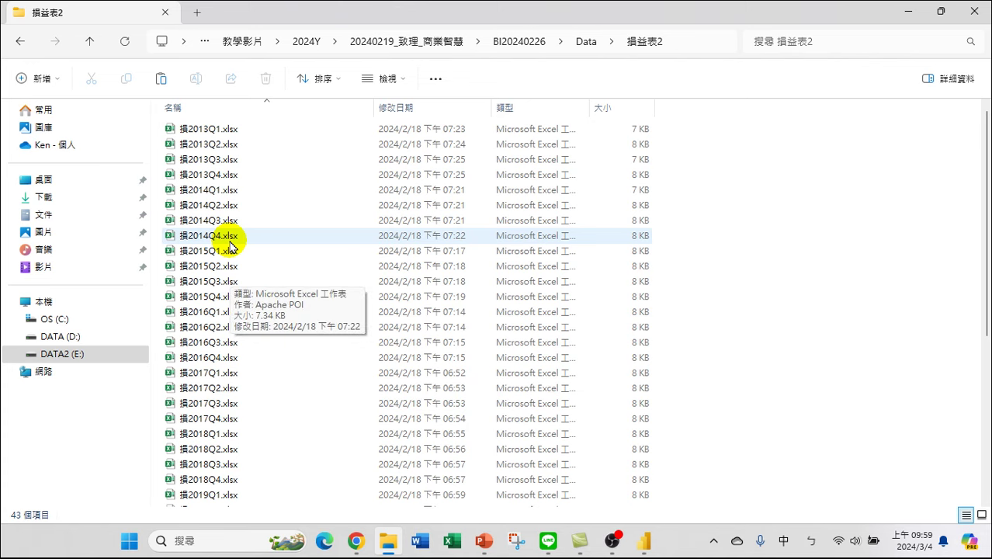
pyautogui.click(19, 40)
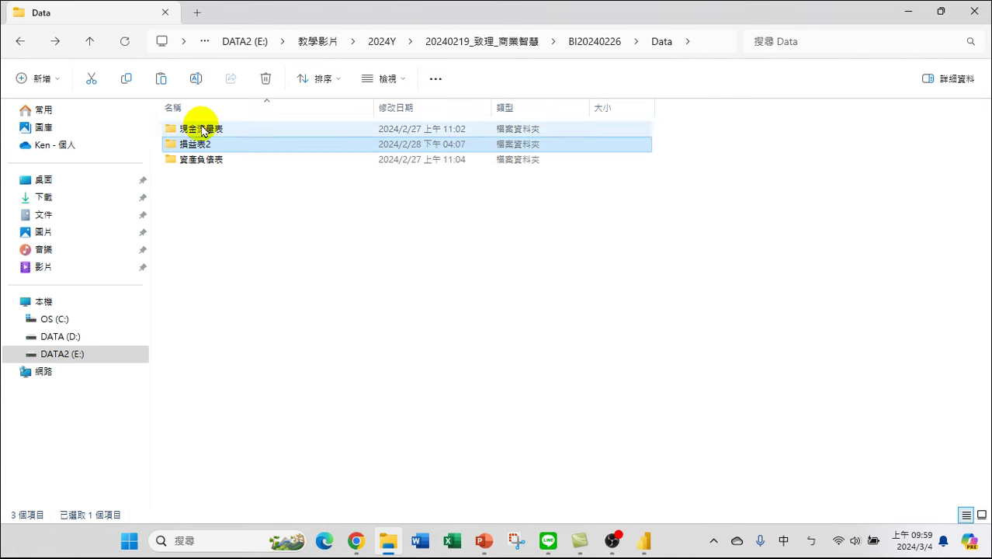
pyautogui.doubleClick(216, 130)
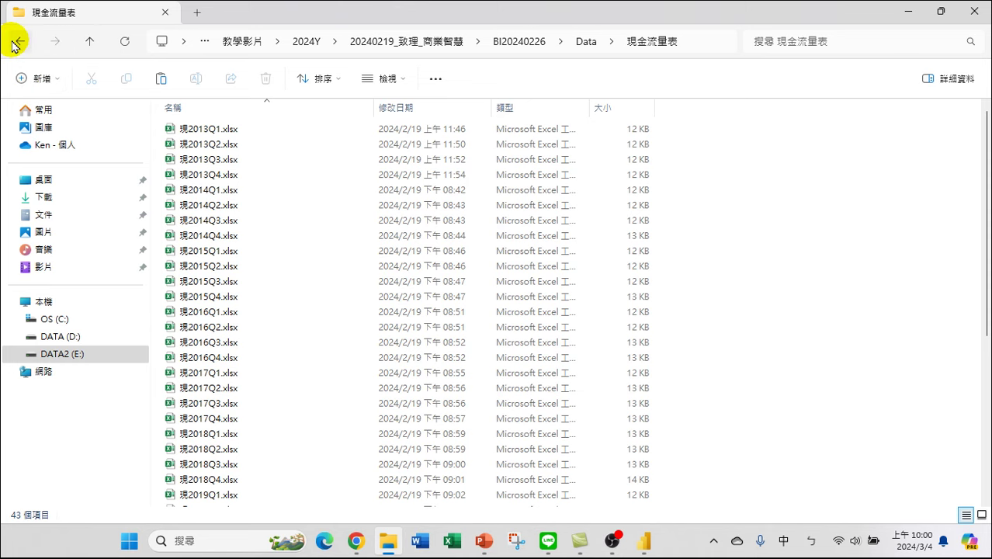
pyautogui.click(19, 42)
pyautogui.doubleClick(203, 160)
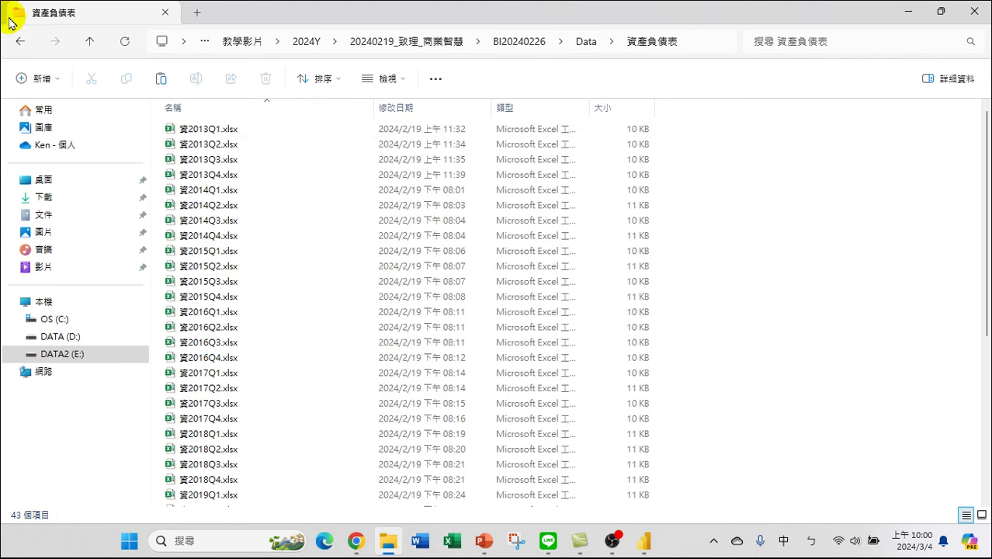
pyautogui.click(17, 42)
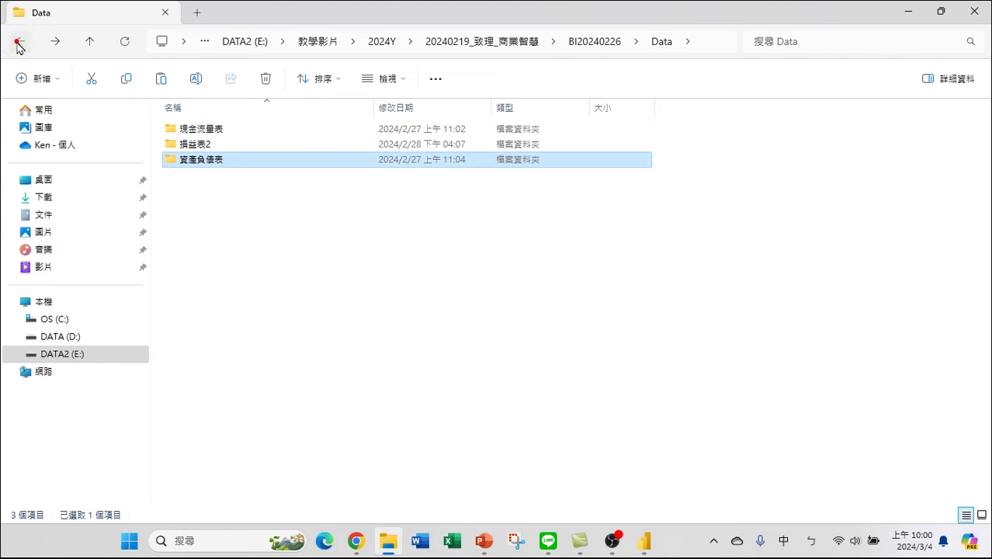
pyautogui.click(17, 42)
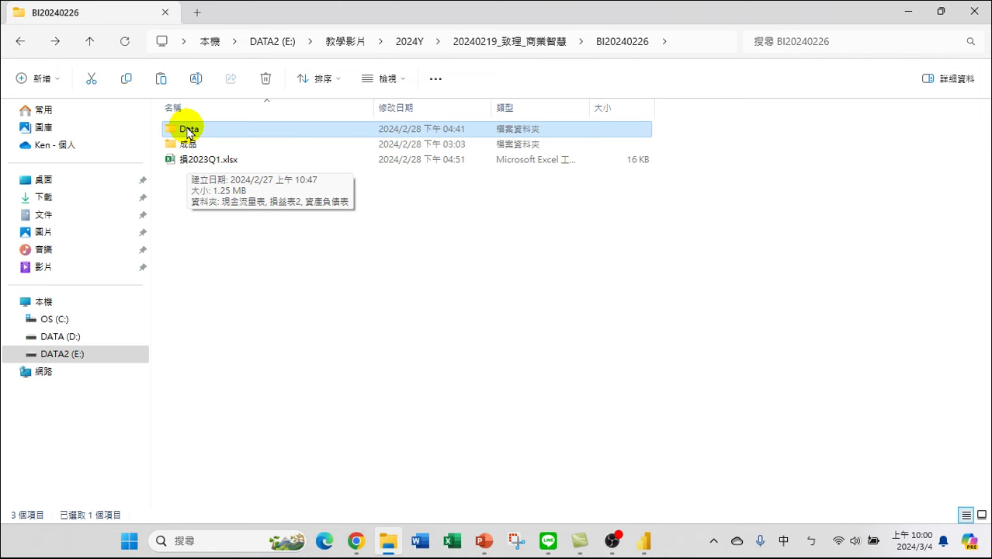
# - Copy the Data folder from BI20240226 and paste it into the BI20240304 folder
pyautogui.rightClick(187, 129)
pyautogui.click(234, 145)
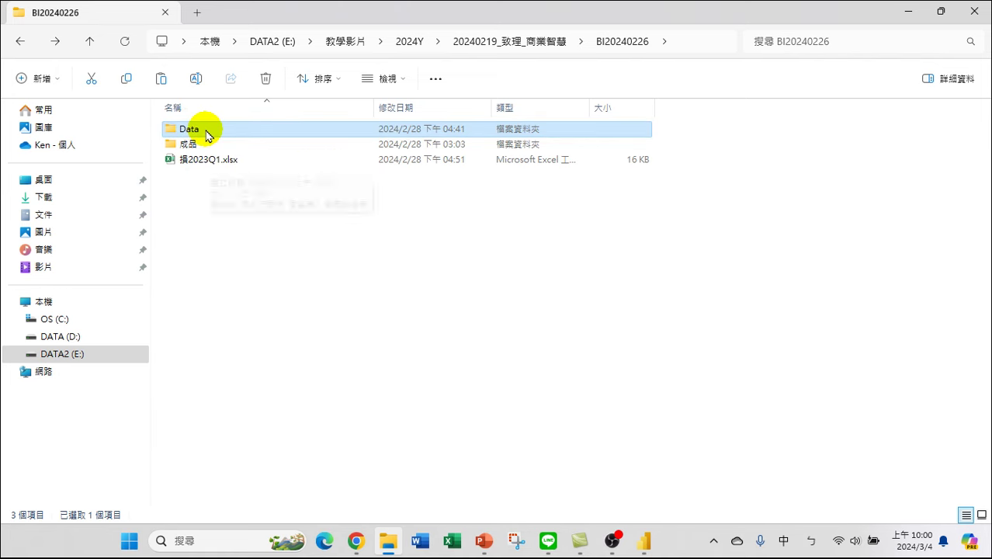
pyautogui.doubleClick(205, 134)
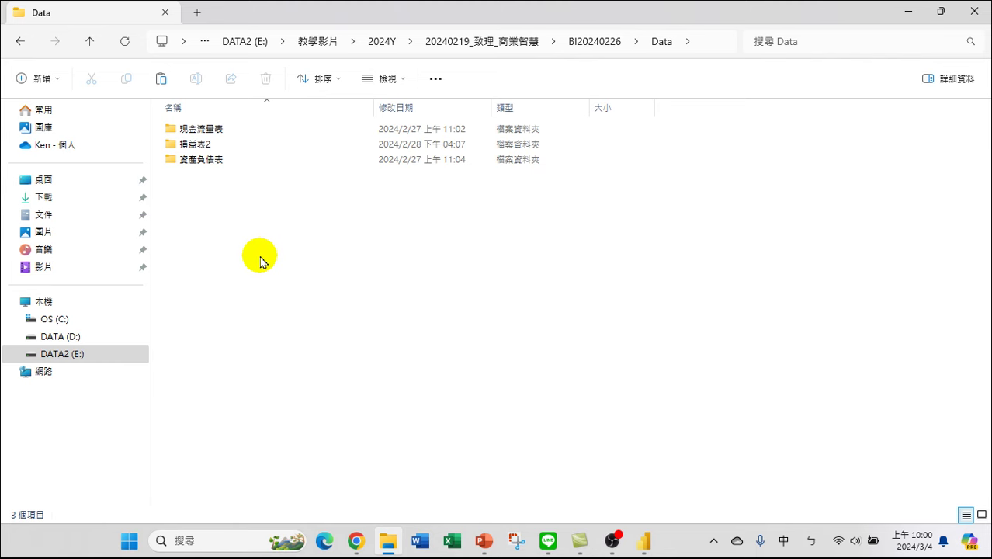
pyautogui.press('BackSpace')
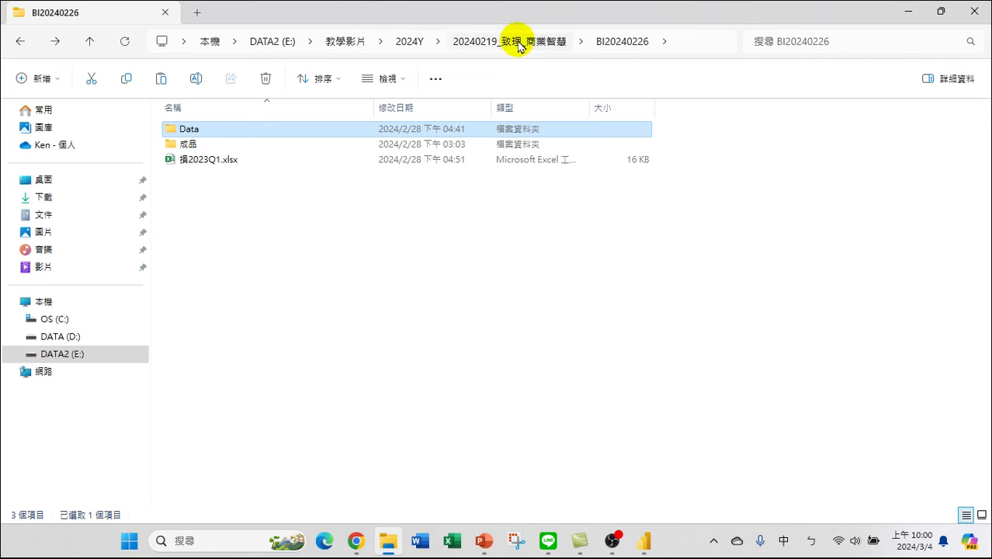
pyautogui.click(487, 41)
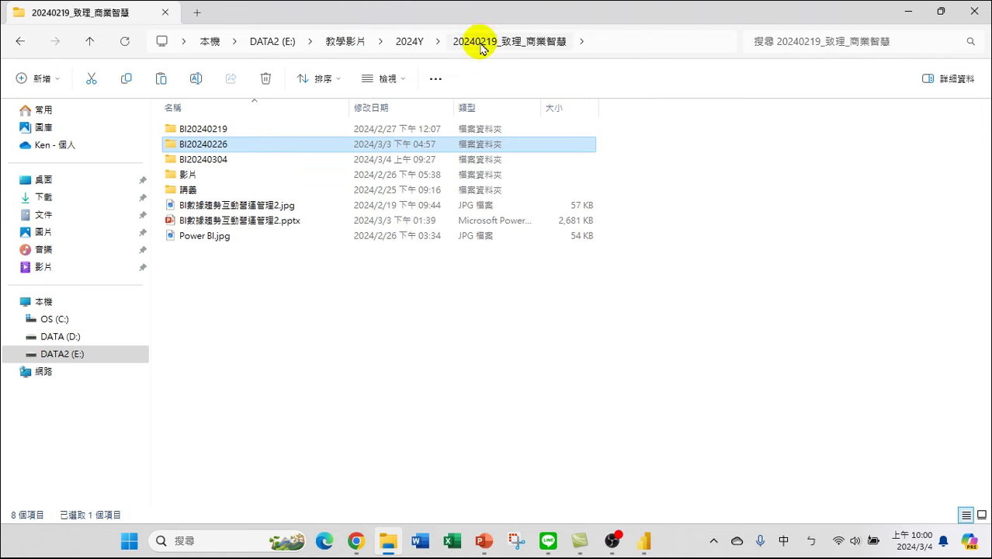
pyautogui.doubleClick(233, 159)
pyautogui.rightClick(236, 240)
pyautogui.click(252, 256)
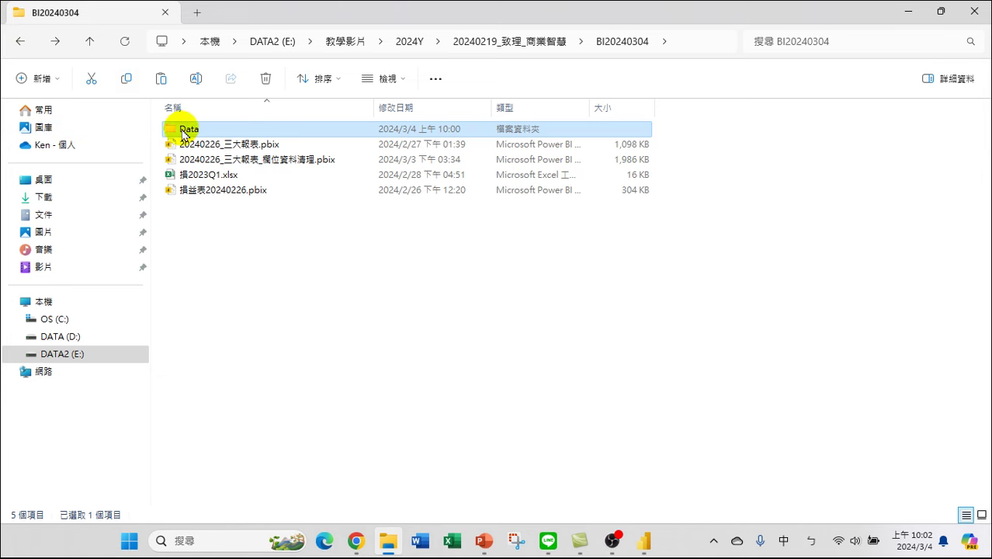
# - Open 損2013Q1.xlsx from 損益表2 in the copied Data folder, examine the account and company headings in row 1, and close the workbook
pyautogui.doubleClick(194, 129)
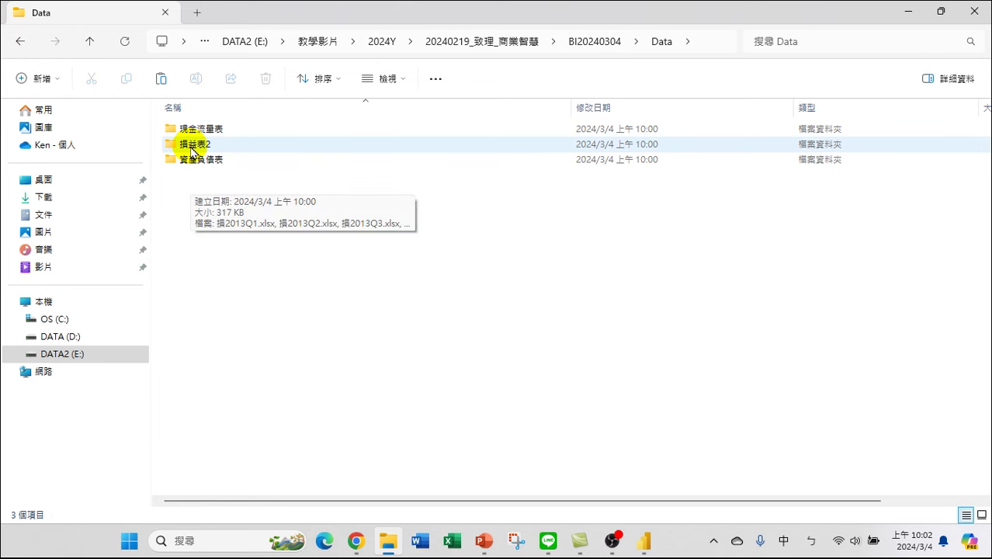
pyautogui.doubleClick(192, 145)
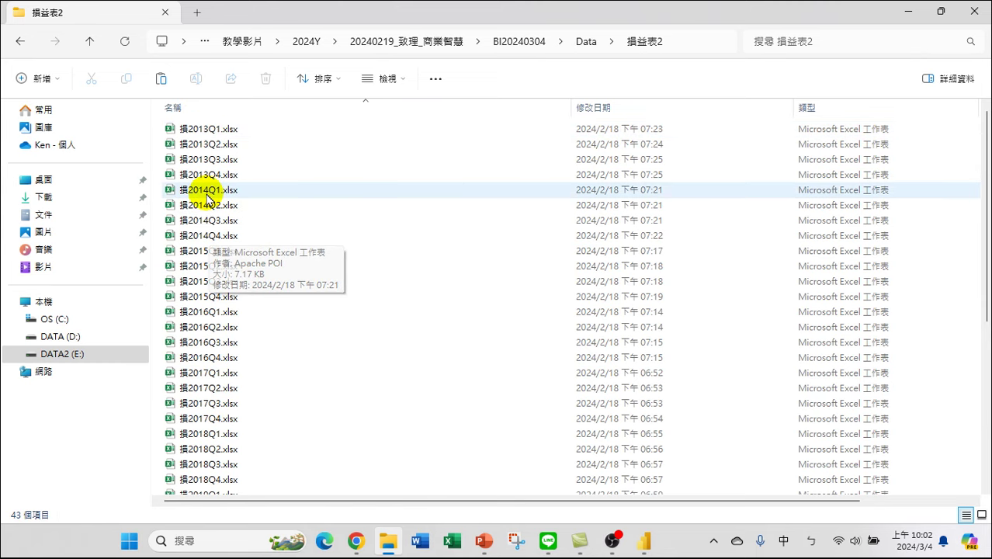
pyautogui.doubleClick(199, 132)
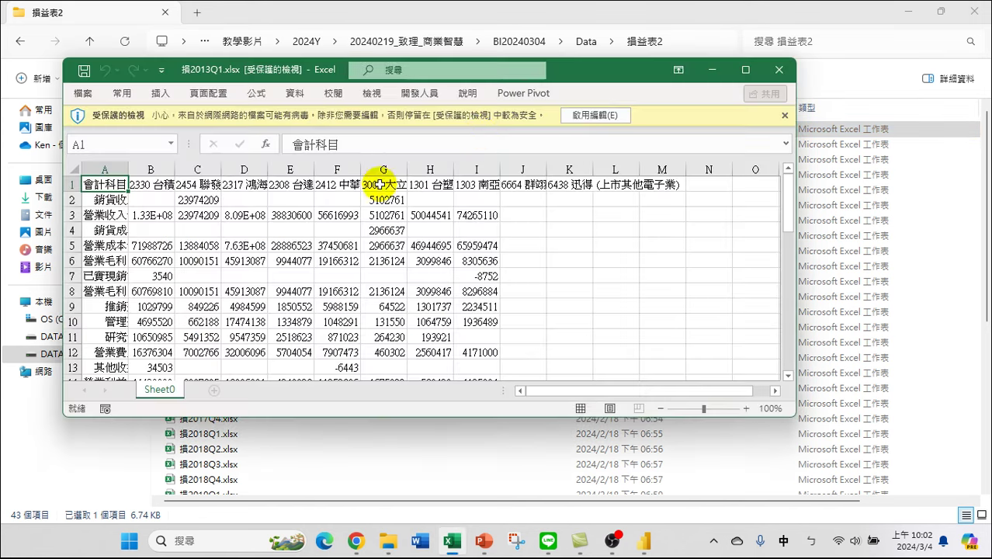
pyautogui.moveTo(101, 185); pyautogui.dragTo(627, 185)
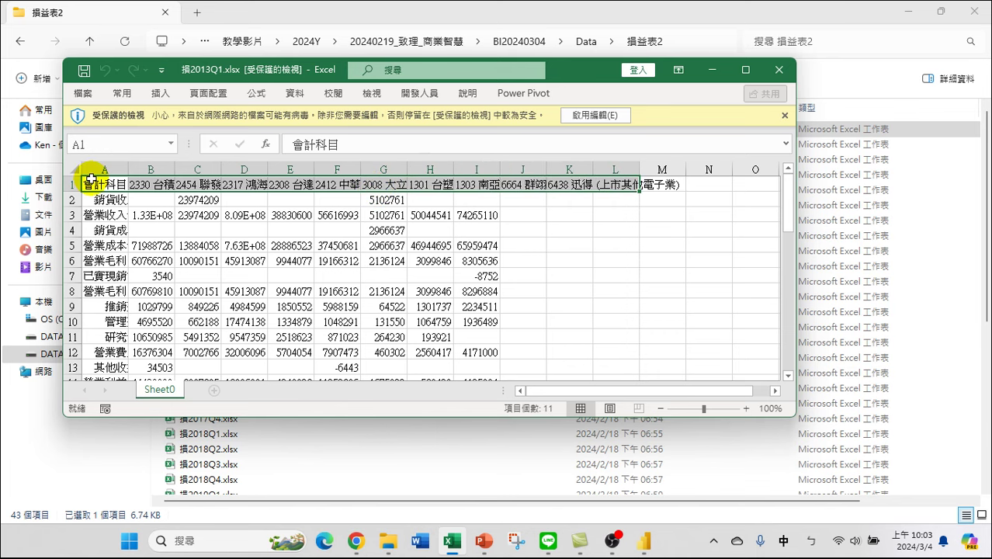
pyautogui.moveTo(144, 184); pyautogui.dragTo(657, 180)
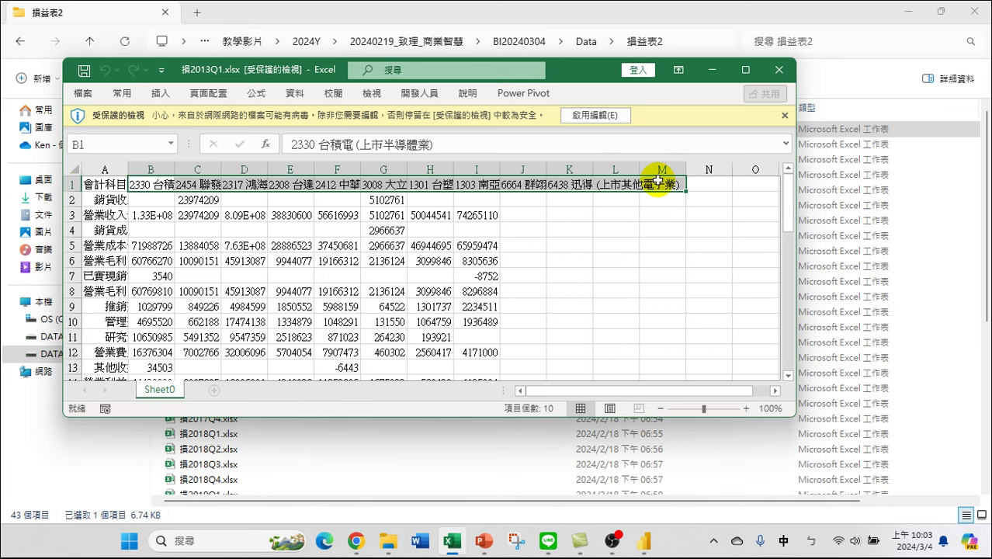
pyautogui.rightClick(657, 180)
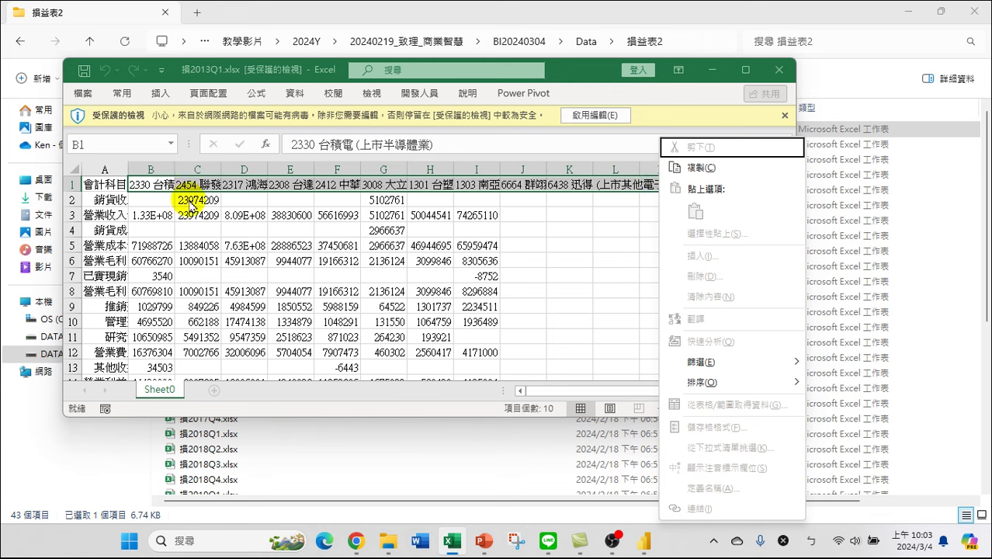
pyautogui.click(104, 186)
pyautogui.click(105, 185)
pyautogui.click(138, 185)
pyautogui.moveTo(137, 185); pyautogui.dragTo(579, 186)
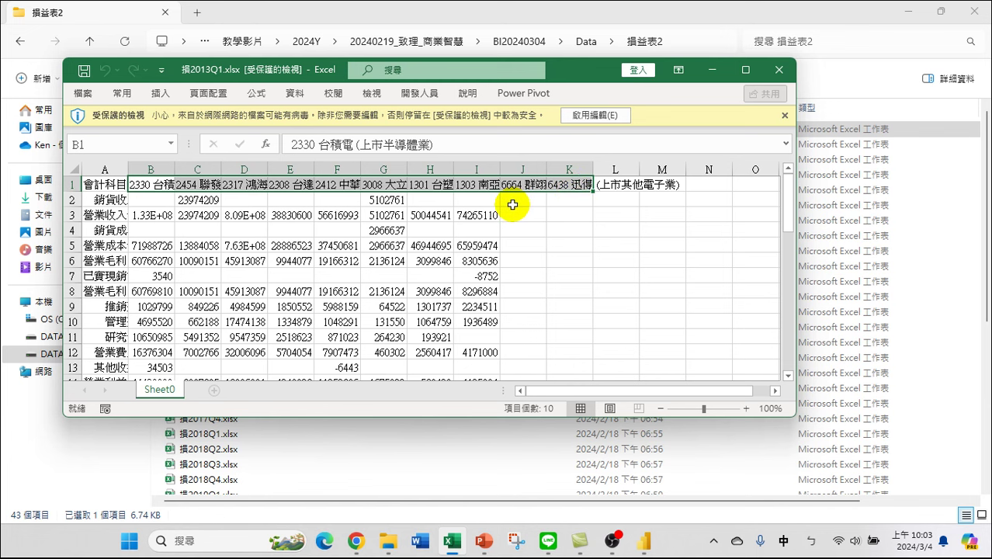
pyautogui.click(774, 73)
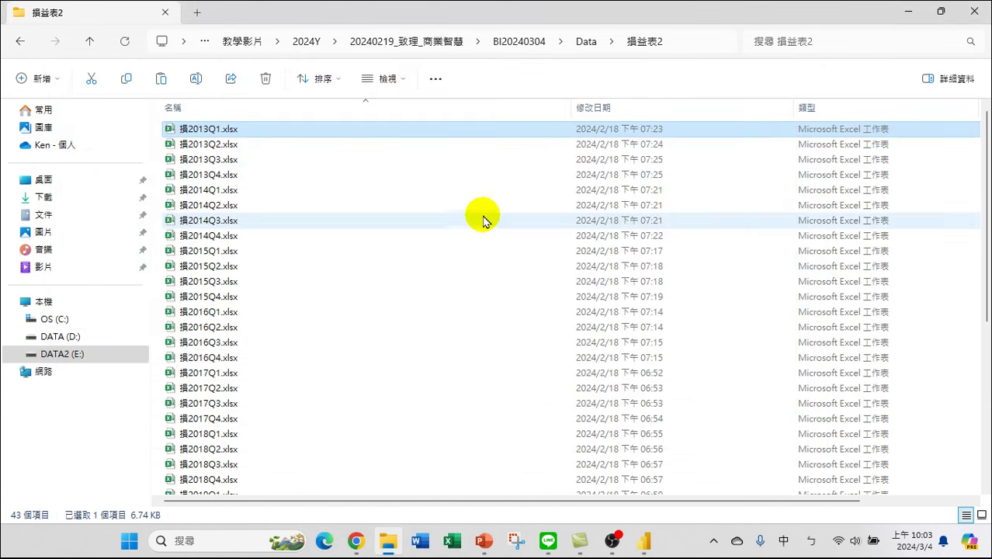
# - Open 現2014Q1.xlsx from the 現金流量表 folder, examine the company headings in row 1, and close the workbook
pyautogui.click(20, 42)
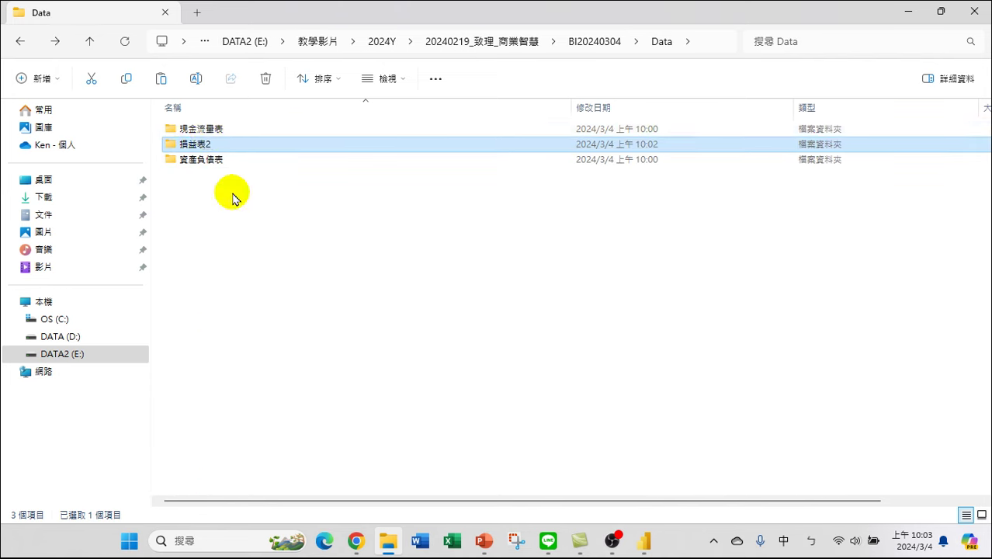
pyautogui.doubleClick(208, 128)
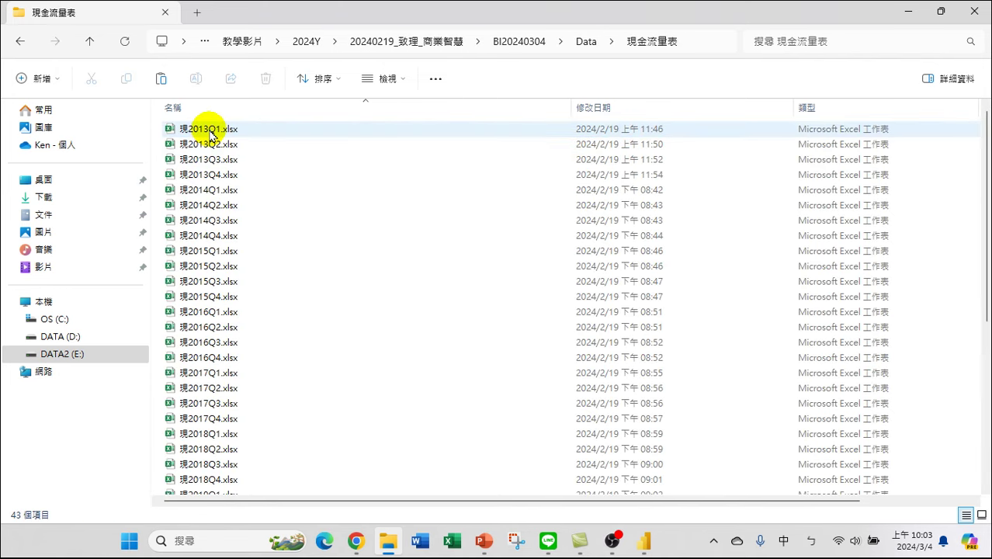
pyautogui.doubleClick(202, 190)
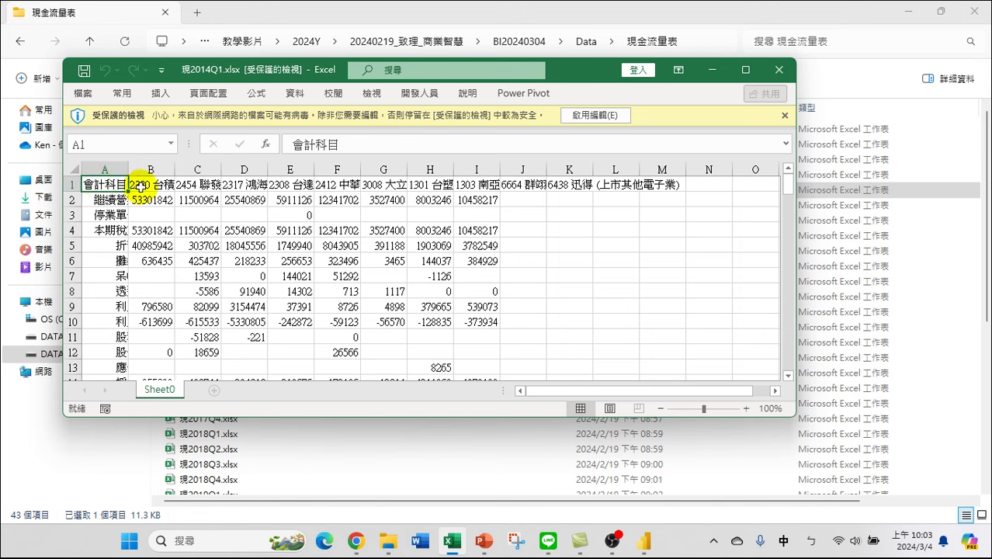
pyautogui.moveTo(141, 185); pyautogui.dragTo(658, 183)
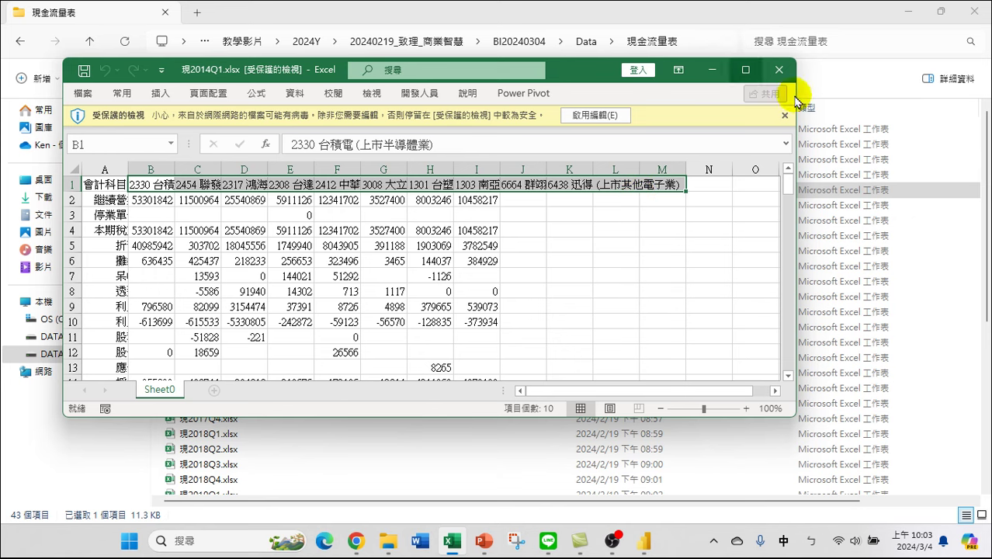
pyautogui.click(778, 69)
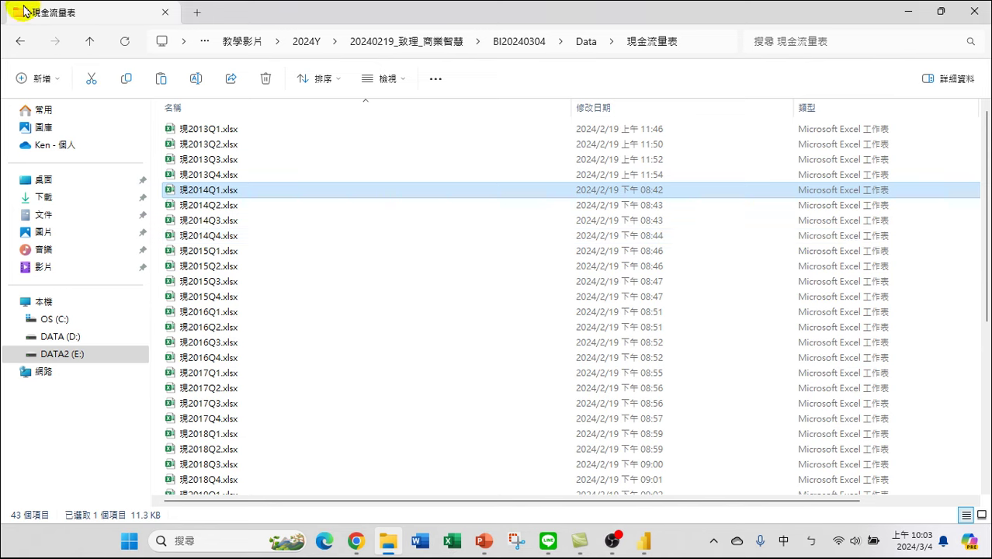
# - Open 資2013Q1.xlsx from the 資產負債表 folder, examine the company headings in row 1, and close the workbook
pyautogui.click(20, 42)
pyautogui.doubleClick(200, 161)
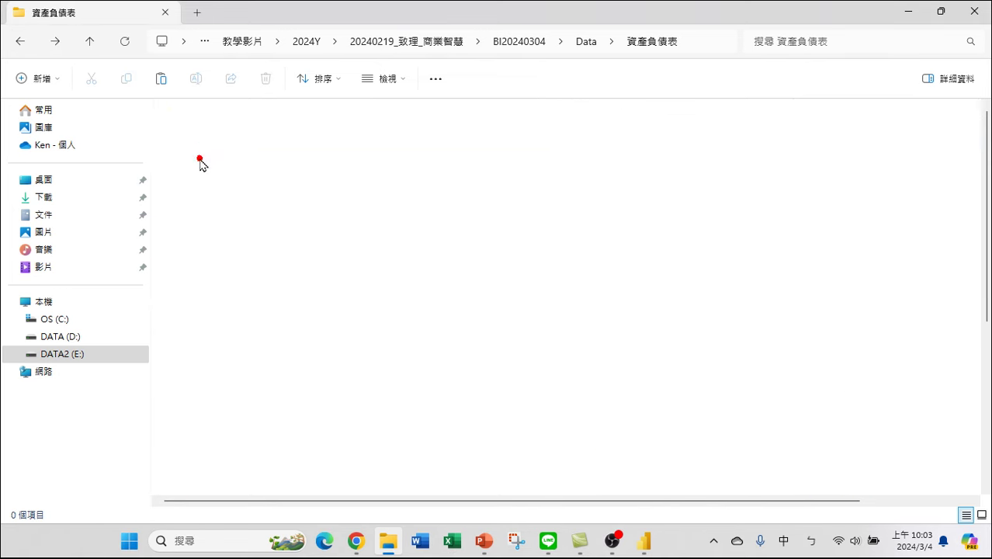
pyautogui.doubleClick(199, 131)
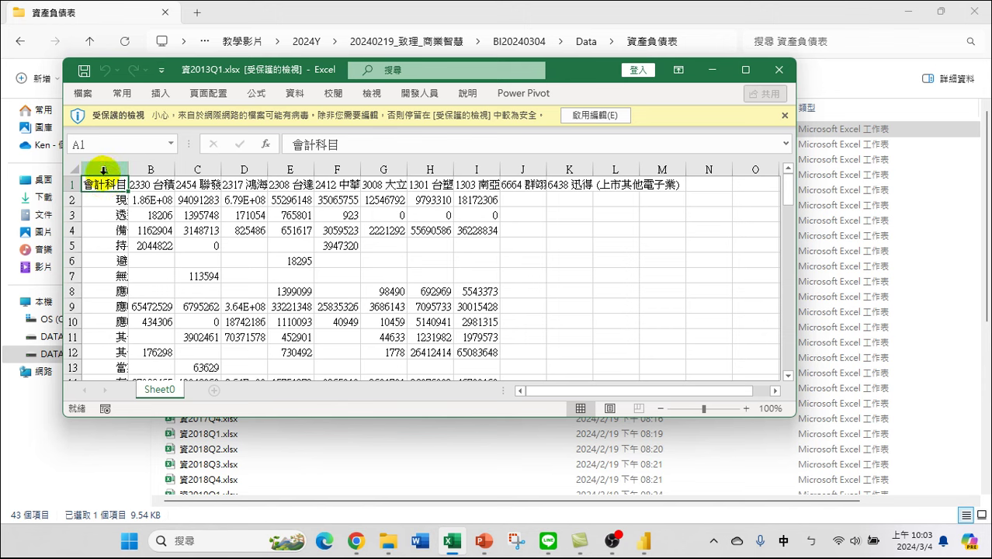
pyautogui.moveTo(138, 187); pyautogui.dragTo(594, 183)
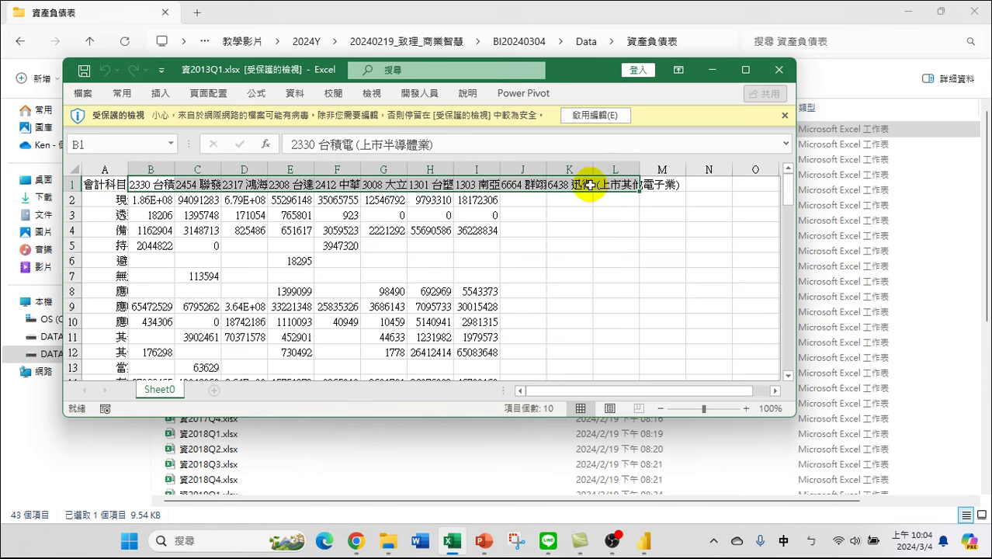
pyautogui.click(778, 70)
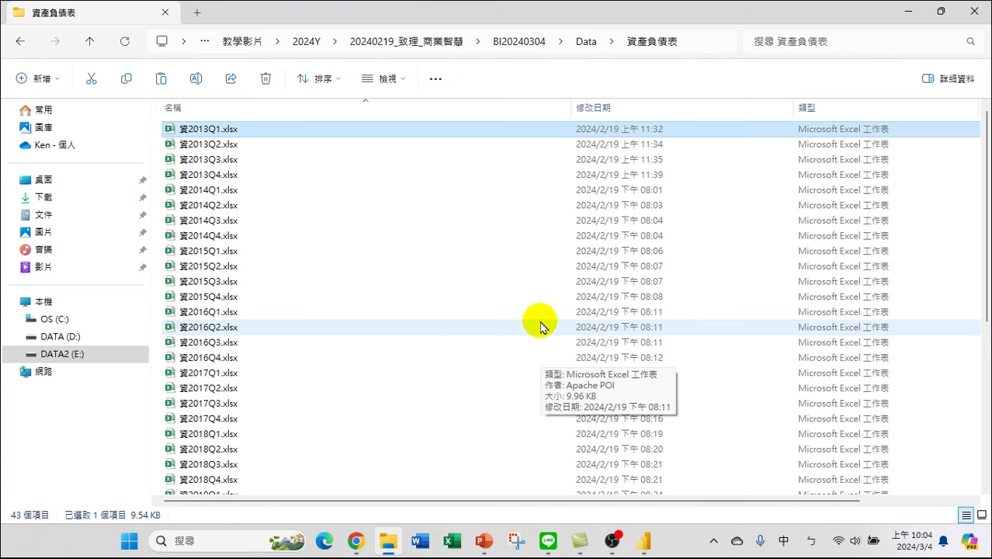
# - Return to the Data folder in BI20240304 and review its 現金流量表, 損益表2 and 資產負債表 subfolders
pyautogui.click(20, 41)
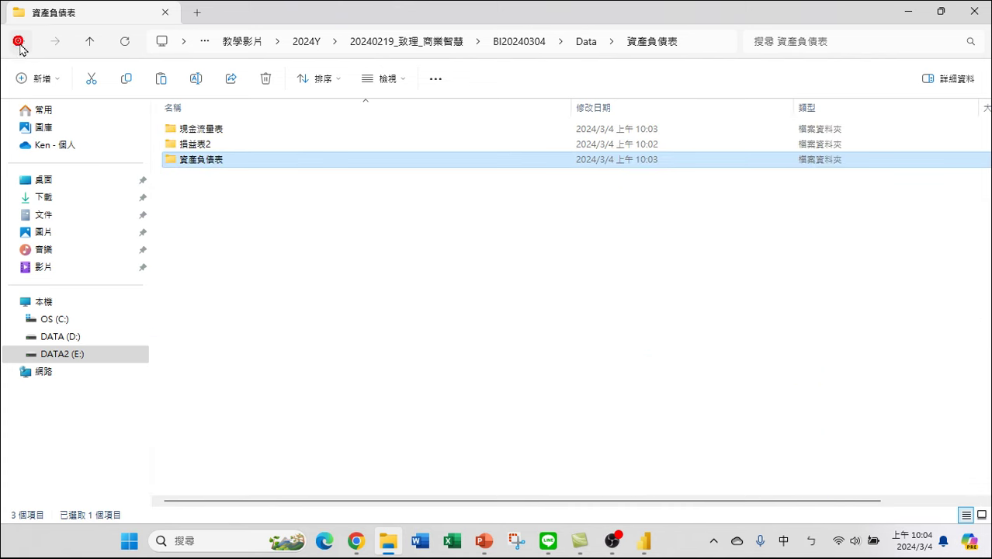
pyautogui.click(201, 143)
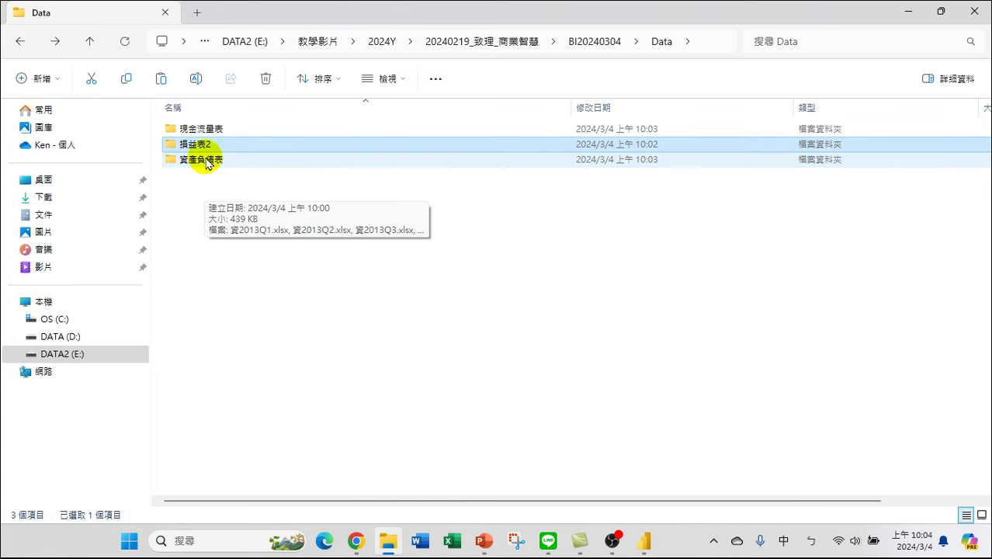
pyautogui.click(205, 131)
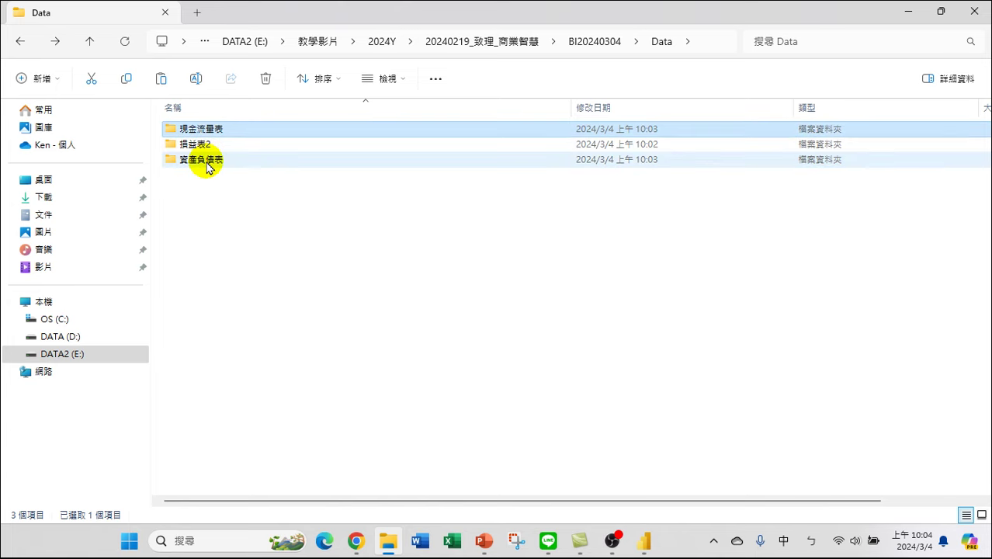
pyautogui.click(205, 162)
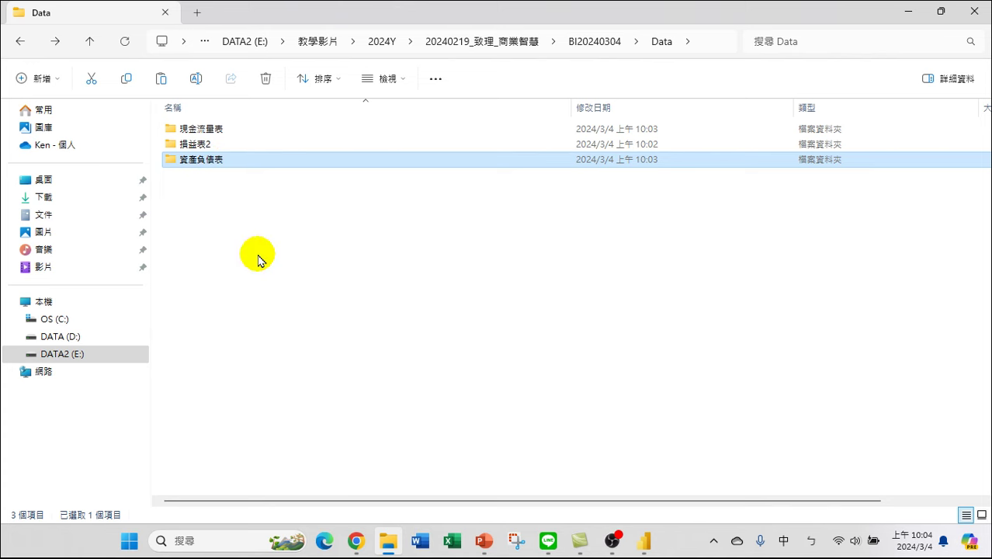
pyautogui.click(195, 144)
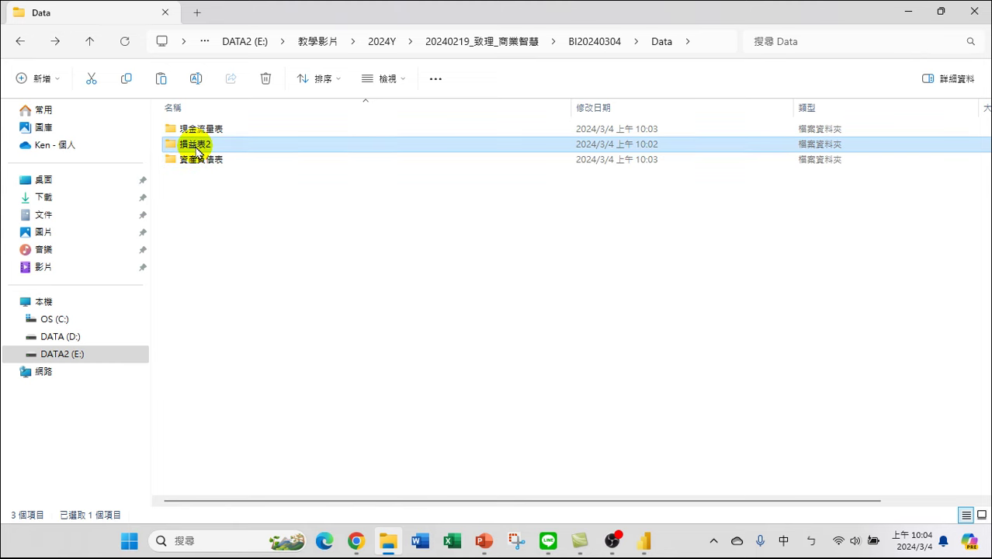
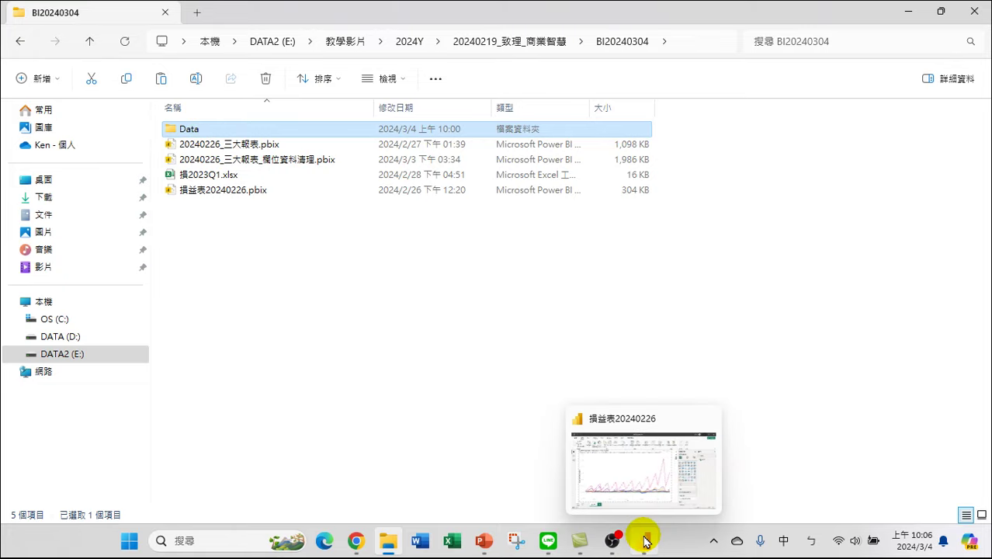
# - Switch to the 損益表20240226 report in Power BI Desktop, launch Power Query Editor and select the 損益表2 folder source in the data source settings
pyautogui.click(644, 538)
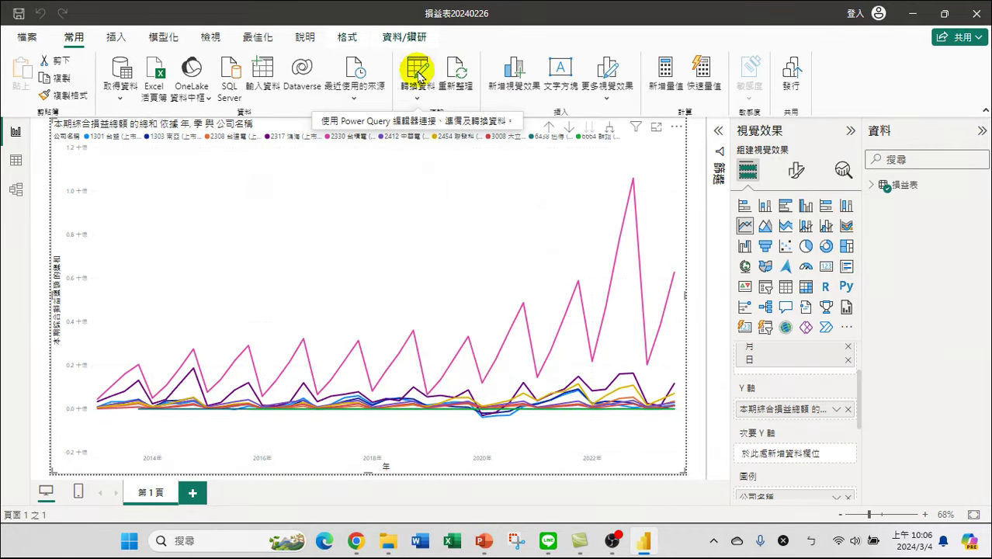
pyautogui.click(417, 70)
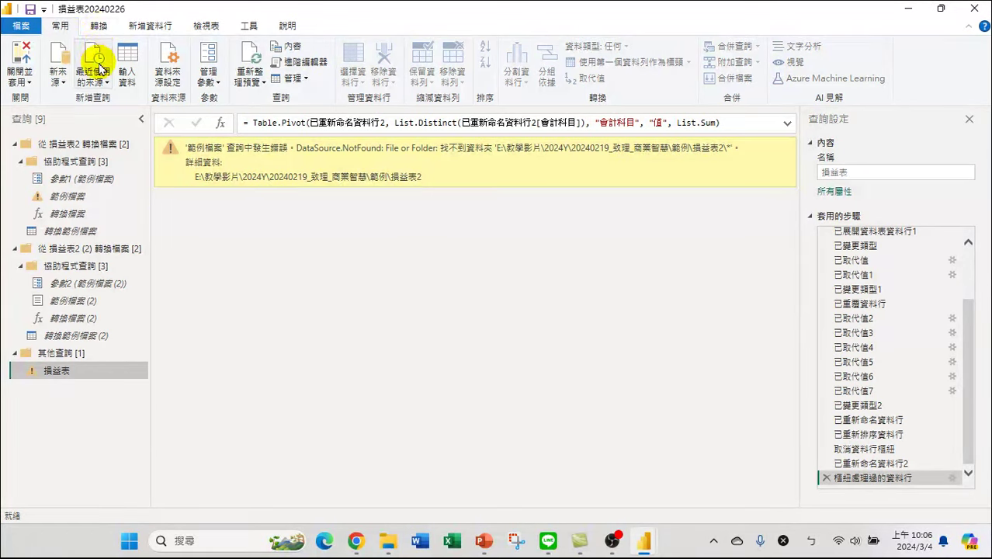
pyautogui.click(61, 26)
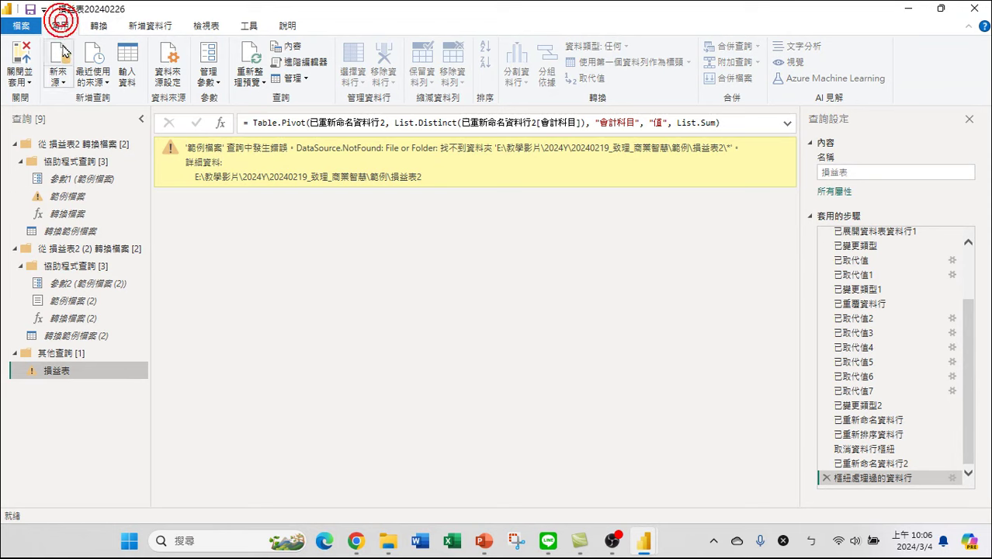
pyautogui.click(167, 58)
pyautogui.click(293, 179)
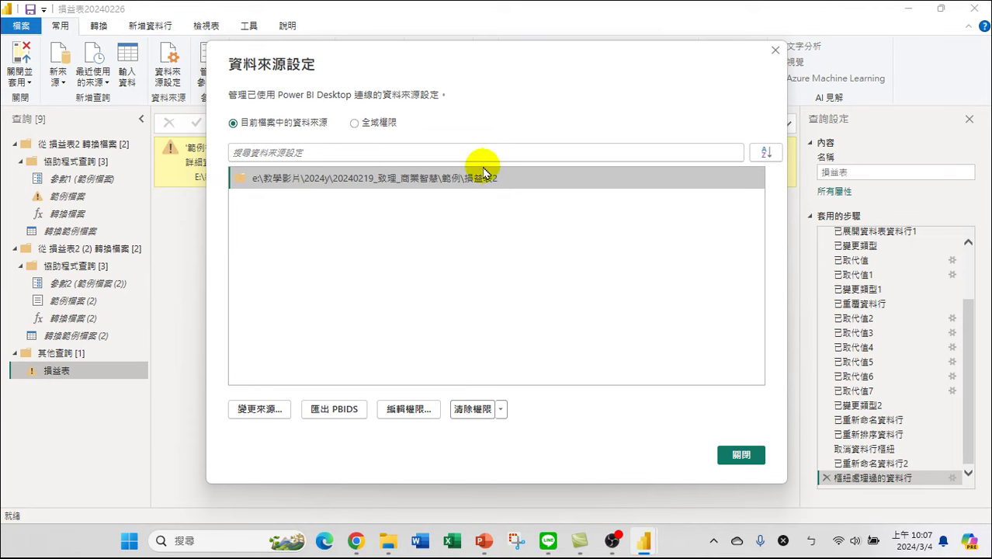
# - Start changing the source folder and browse to E:\教學影片\2024Y\20240219_致理_商業智慧\BI20240304
pyautogui.click(254, 409)
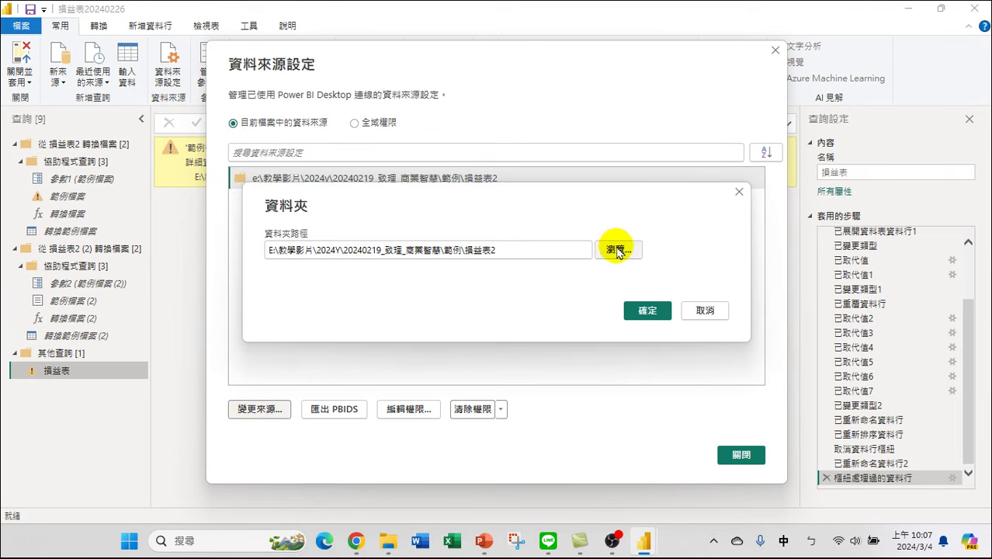
pyautogui.click(619, 248)
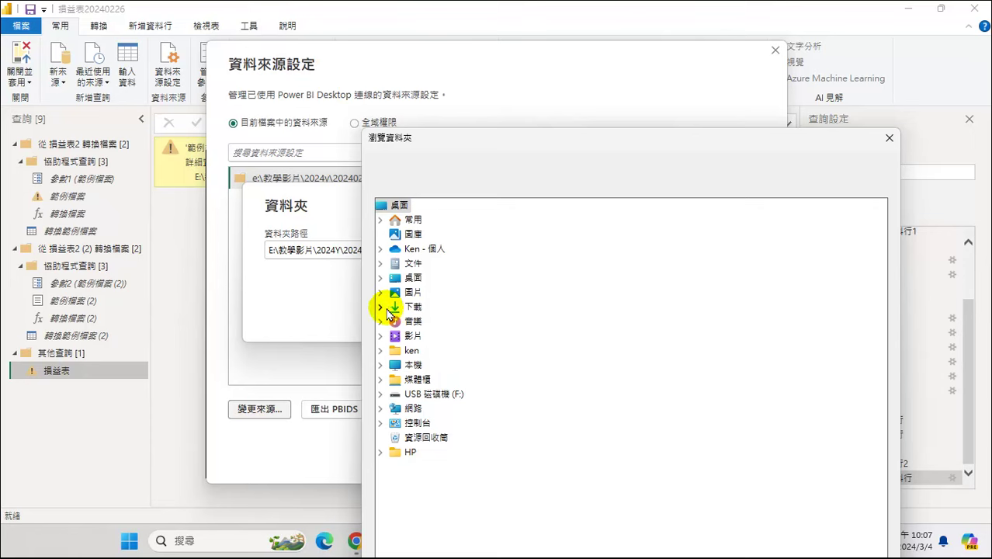
pyautogui.click(380, 365)
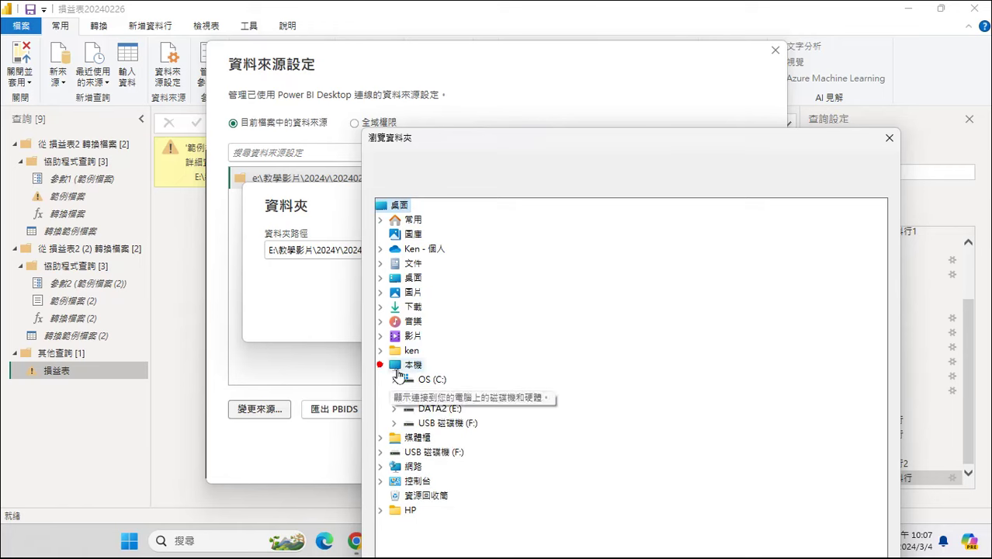
pyautogui.doubleClick(441, 408)
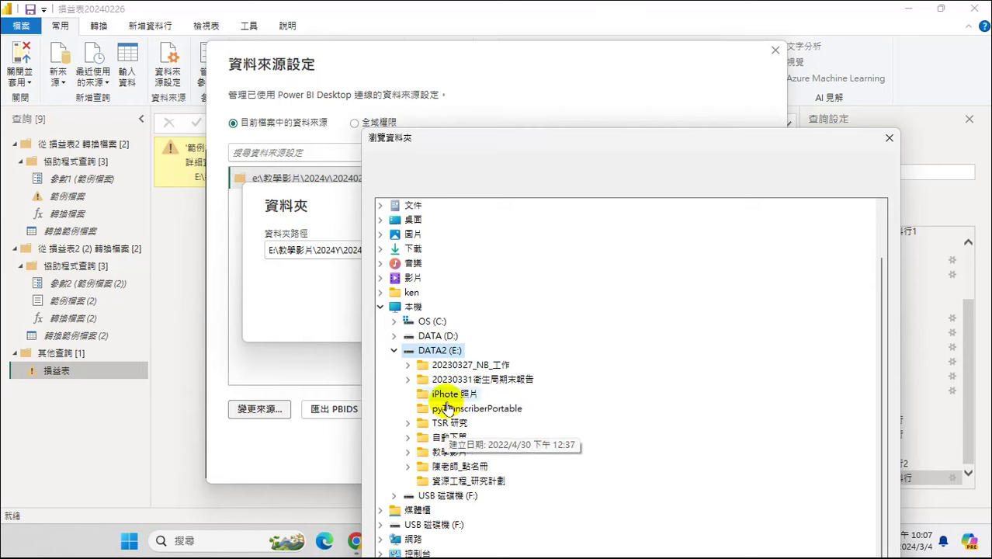
pyautogui.doubleClick(465, 454)
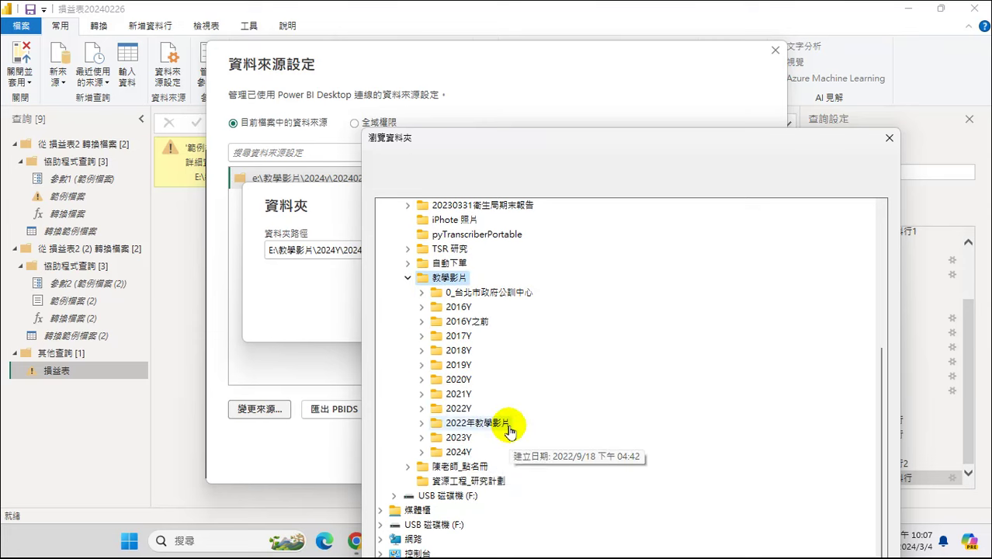
pyautogui.doubleClick(456, 453)
pyautogui.scroll(2, 538, 436)
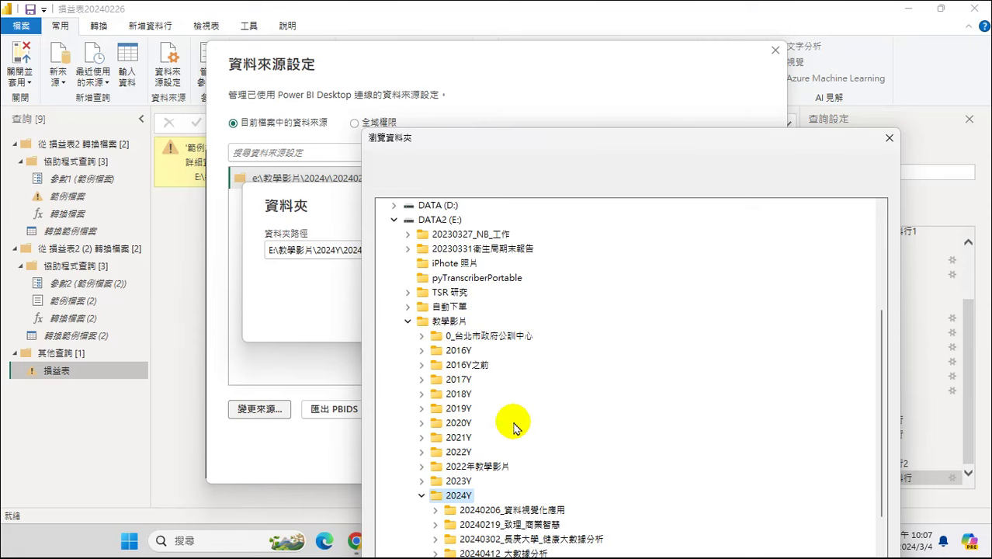
pyautogui.scroll(-1, 513, 473)
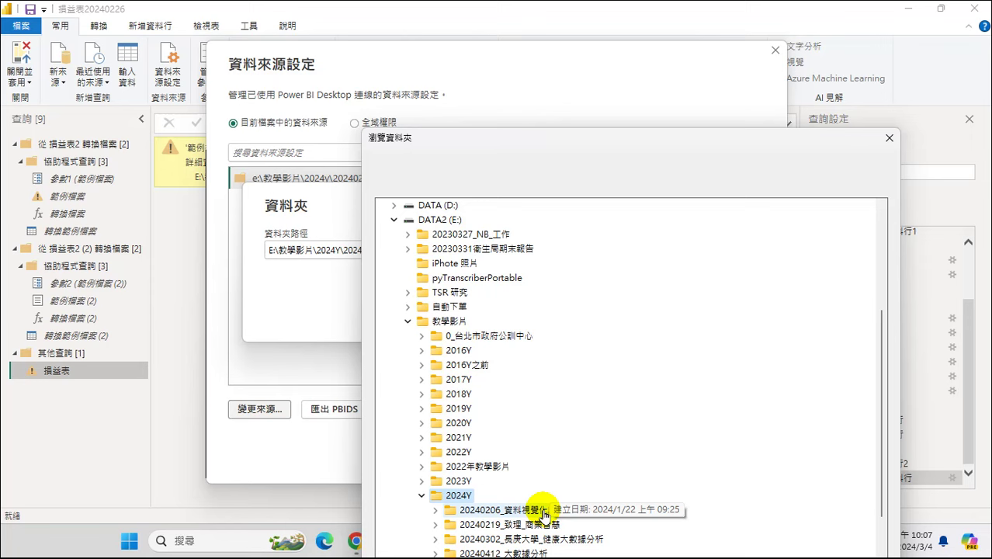
pyautogui.doubleClick(523, 526)
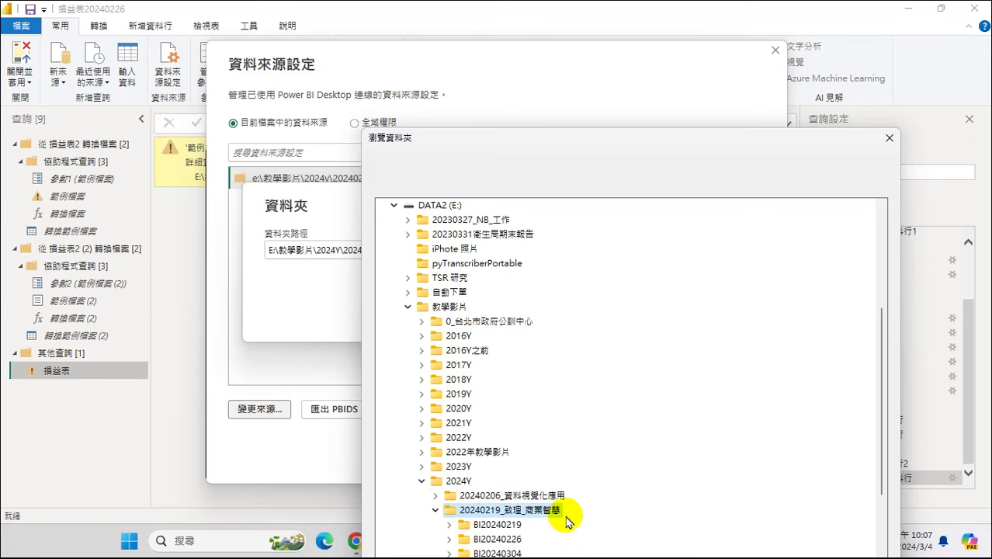
pyautogui.moveTo(590, 144); pyautogui.dragTo(590, 30)
pyautogui.doubleClick(504, 440)
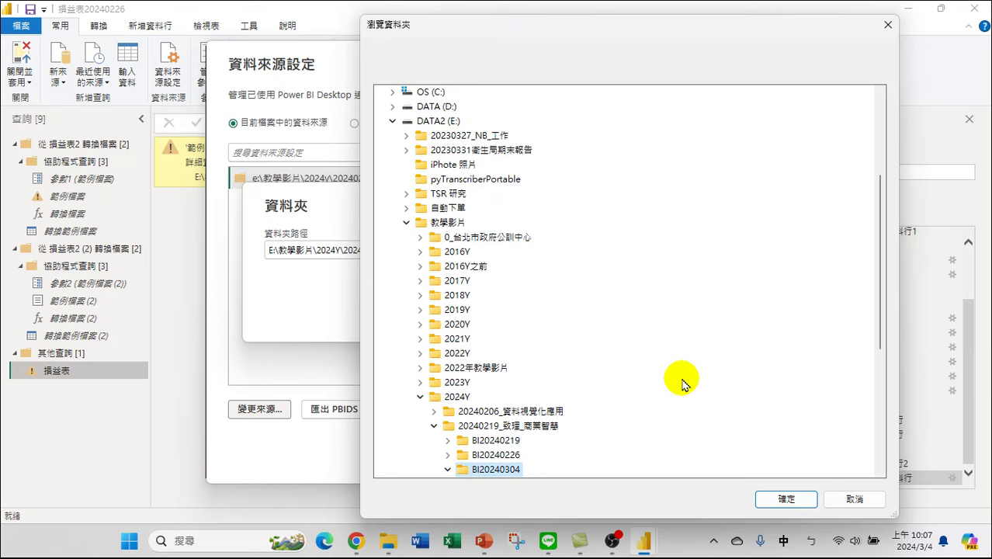
# - Choose the Data folder inside BI20240304 as the new source path, confirm it and close the data source settings
pyautogui.scroll(-1, 745, 365)
pyautogui.scroll(-2, 813, 355)
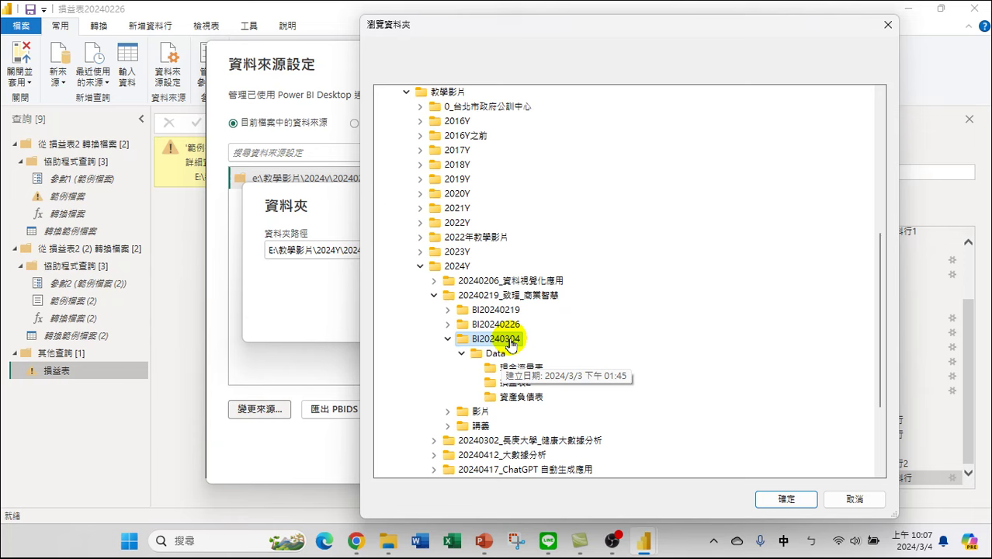
pyautogui.click(494, 354)
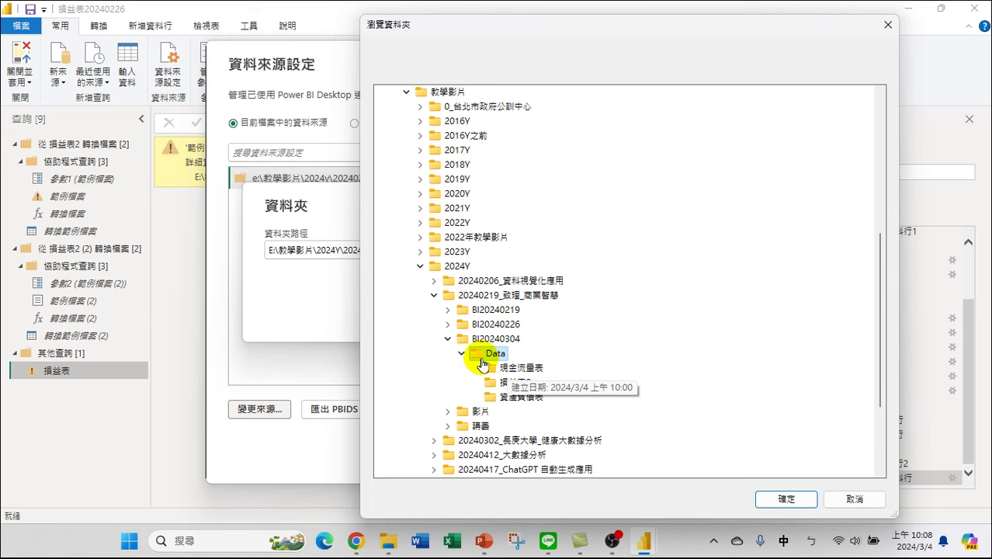
pyautogui.click(763, 499)
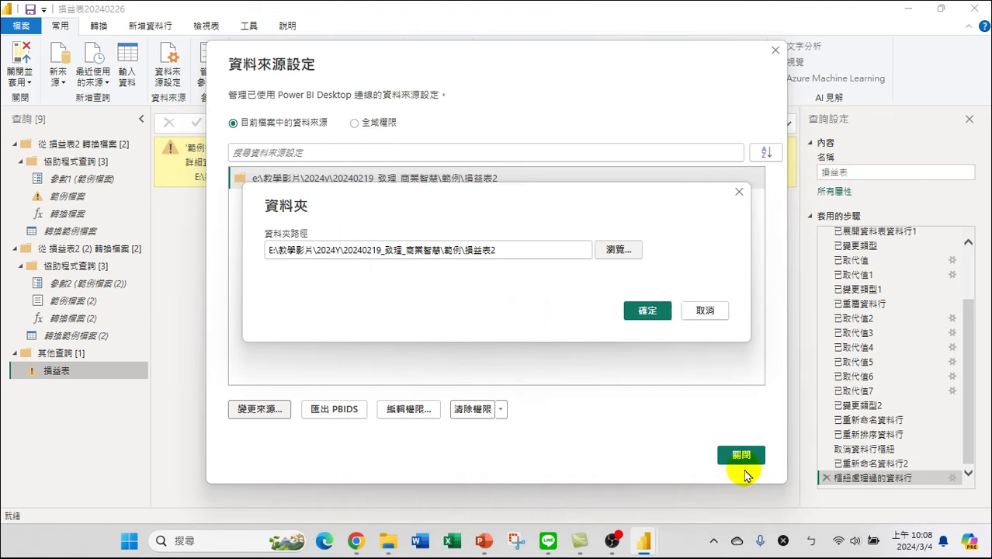
pyautogui.click(649, 311)
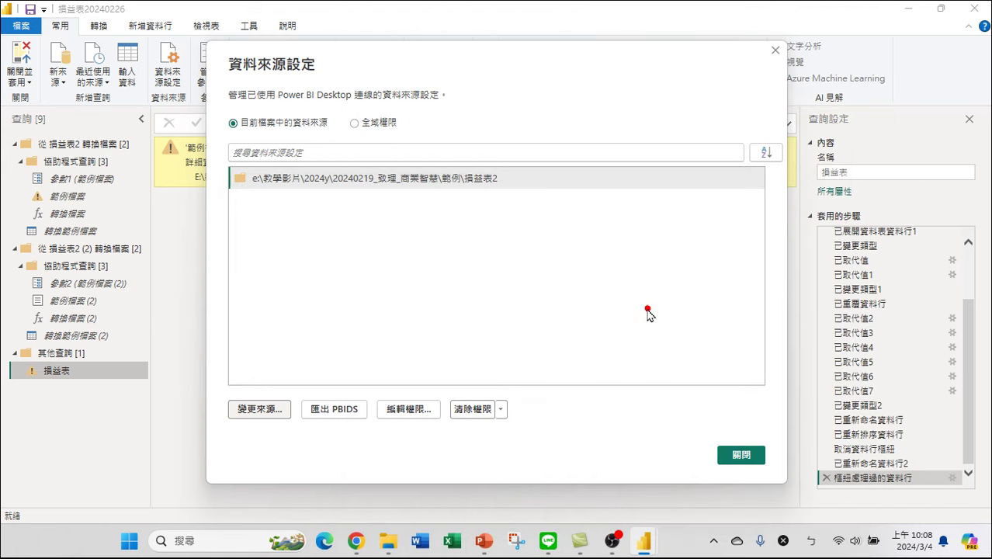
pyautogui.click(743, 458)
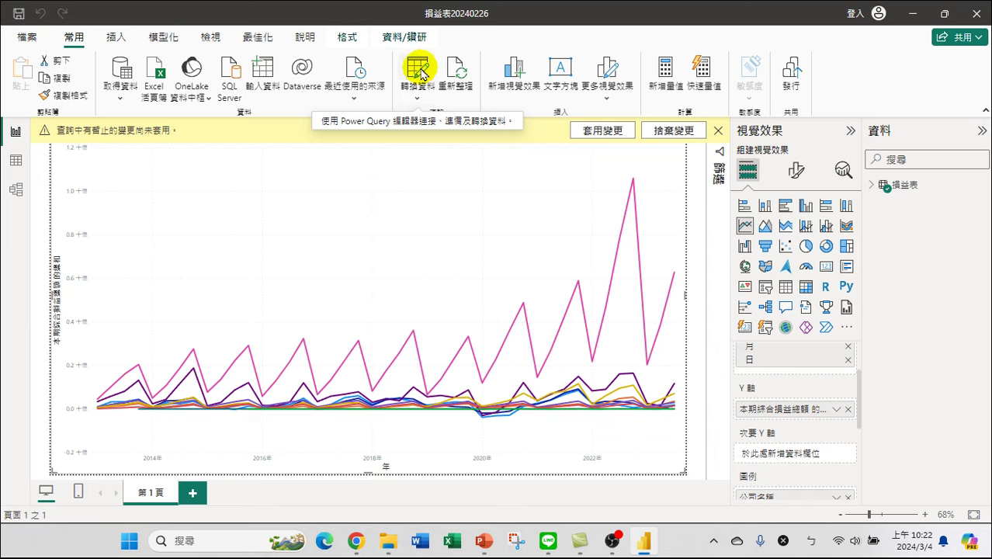
# - Reopen Power Query Editor and examine the 損益表 query's applied steps one by one from 已取代值 through 已取代值2
pyautogui.click(420, 73)
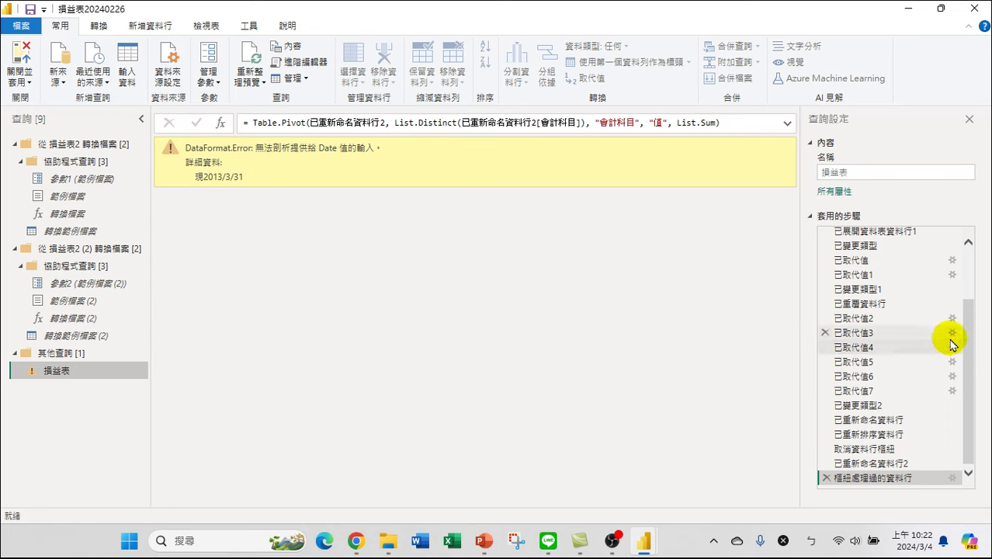
pyautogui.scroll(3, 968, 362)
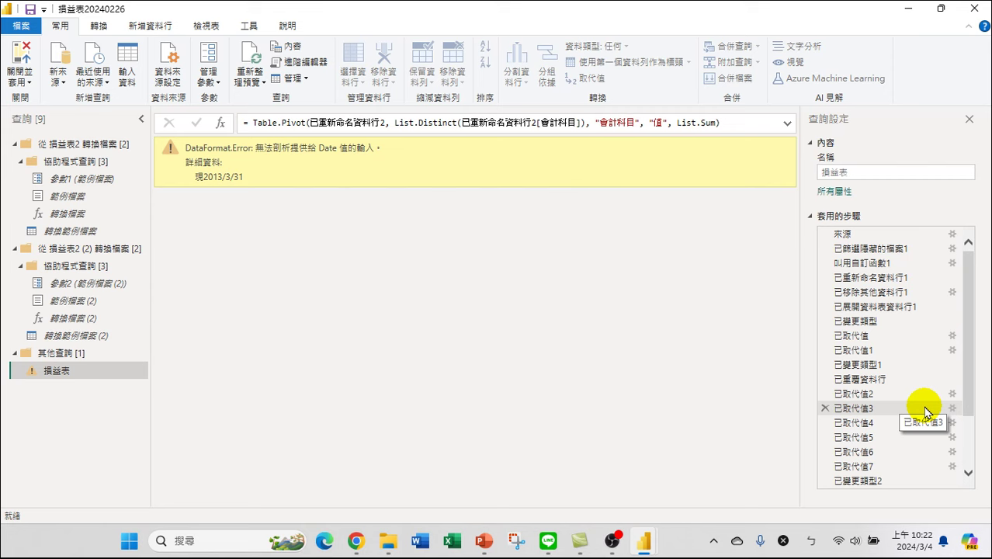
pyautogui.click(863, 336)
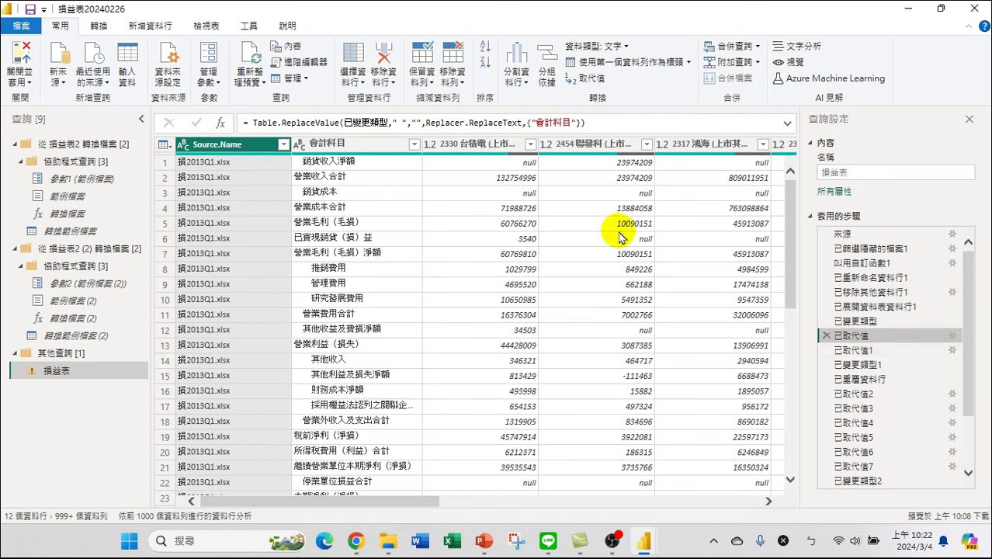
pyautogui.click(857, 350)
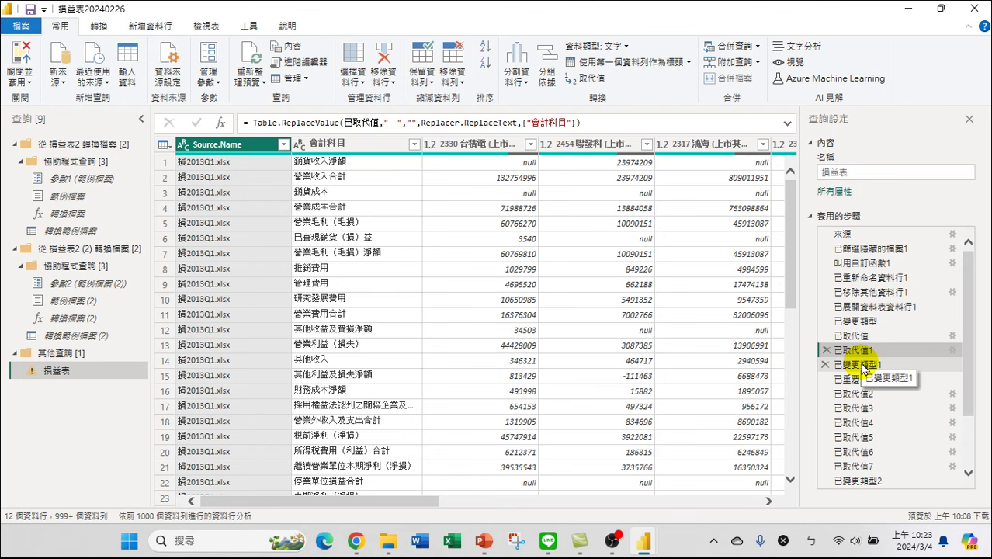
pyautogui.click(861, 364)
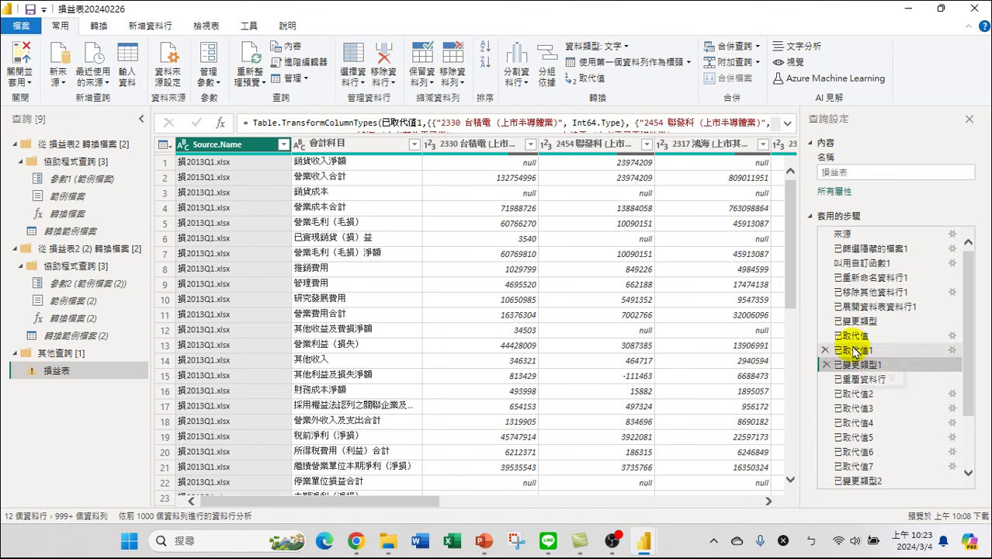
pyautogui.click(863, 379)
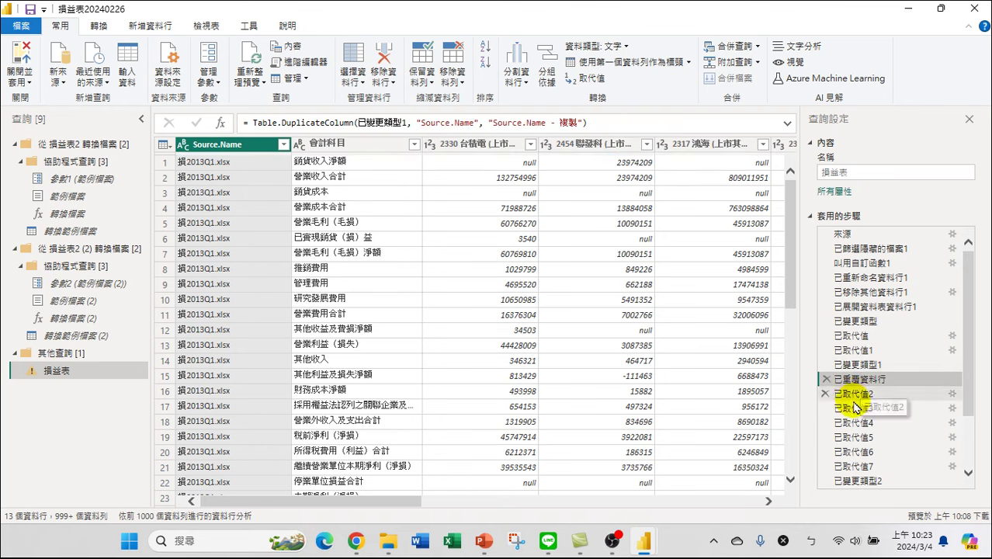
pyautogui.click(853, 394)
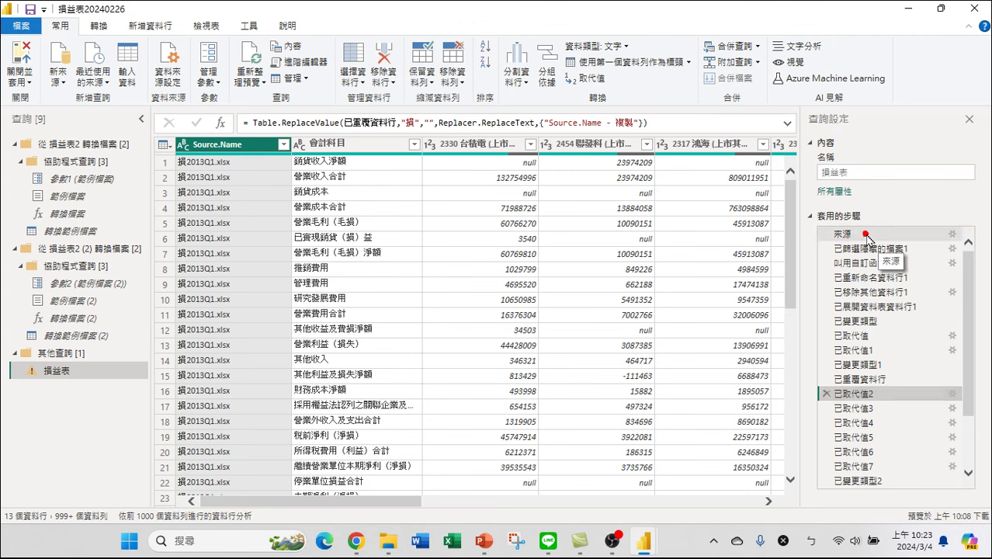
# - Inspect the query's 來源 step and look through the file names in the Name column's filter list without applying a filter
pyautogui.click(857, 237)
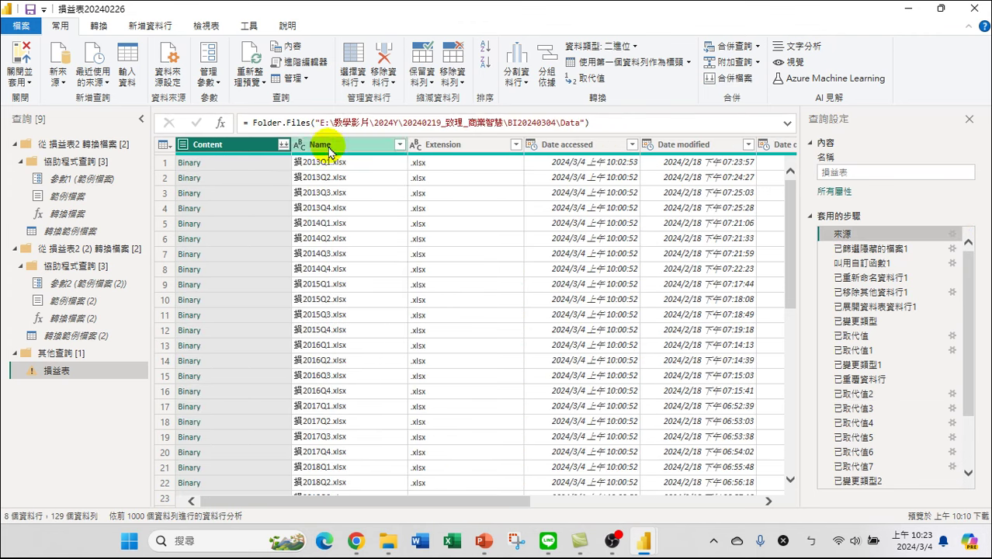
pyautogui.click(400, 145)
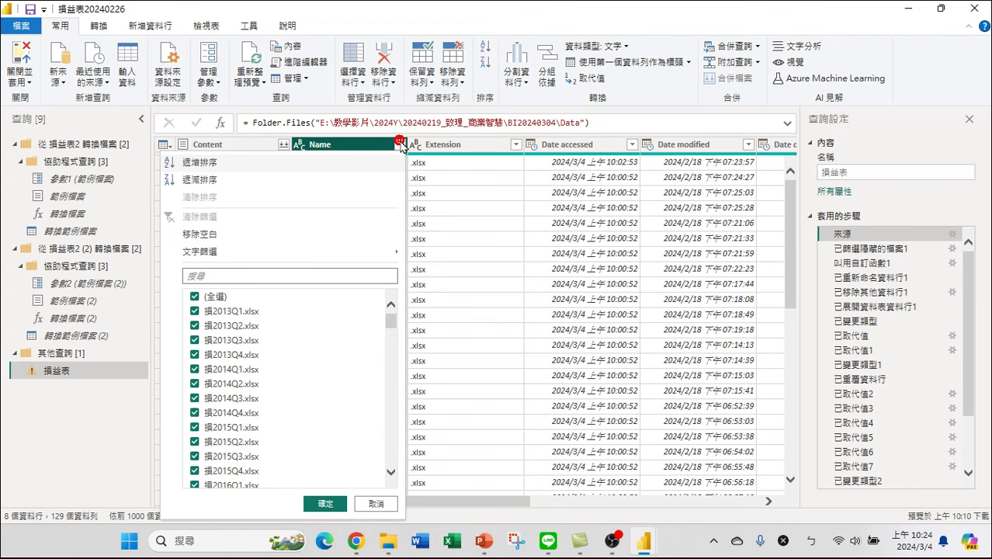
pyautogui.moveTo(392, 320); pyautogui.dragTo(393, 447)
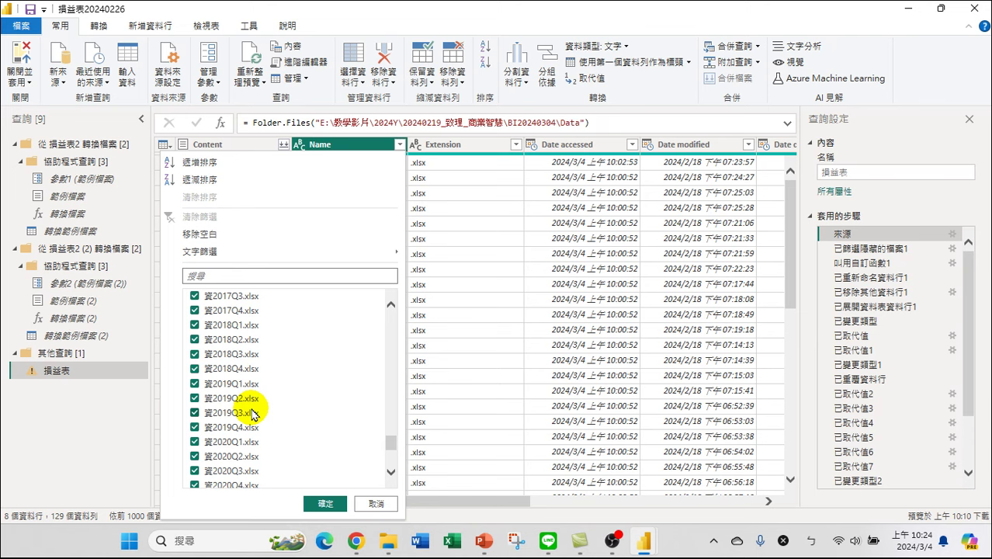
pyautogui.click(373, 503)
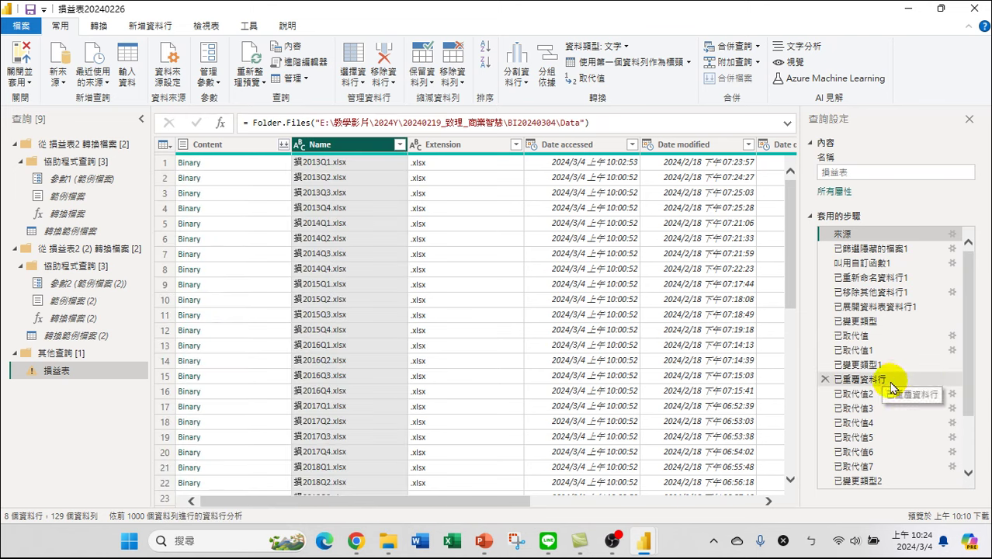
# - Insert a Replace Values step after 已取代值2 that replaces 資 with nothing in the 會計科目 column
pyautogui.click(853, 393)
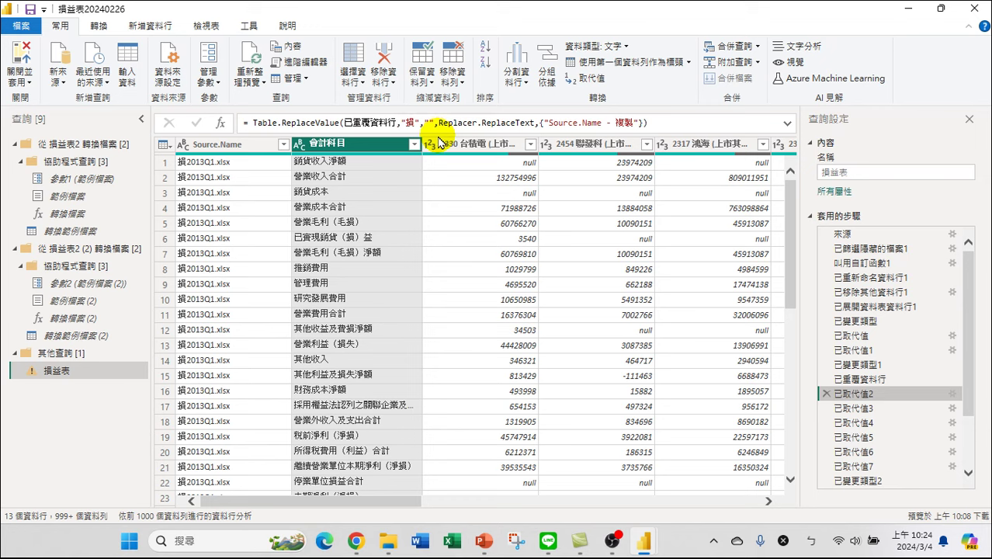
pyautogui.click(857, 396)
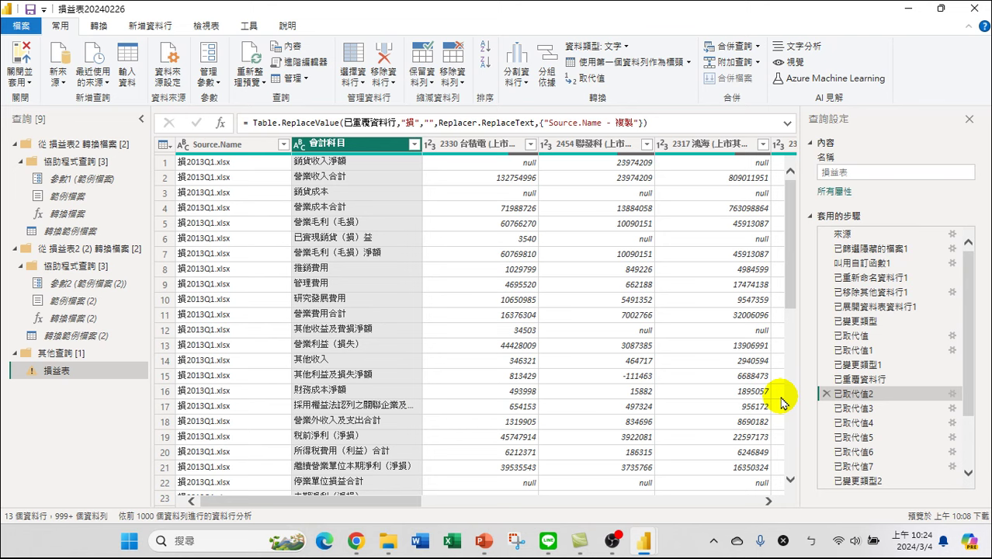
pyautogui.rightClick(340, 149)
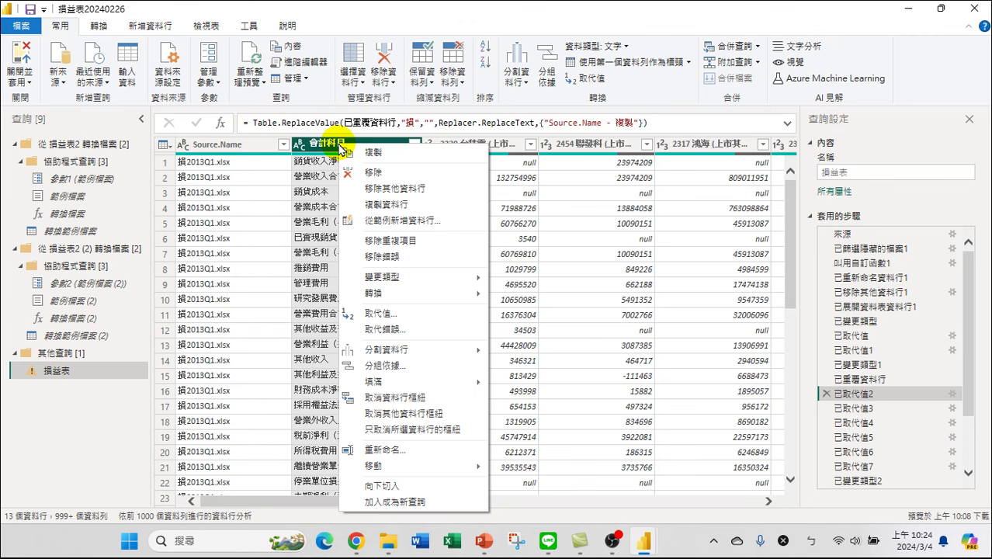
pyautogui.click(388, 313)
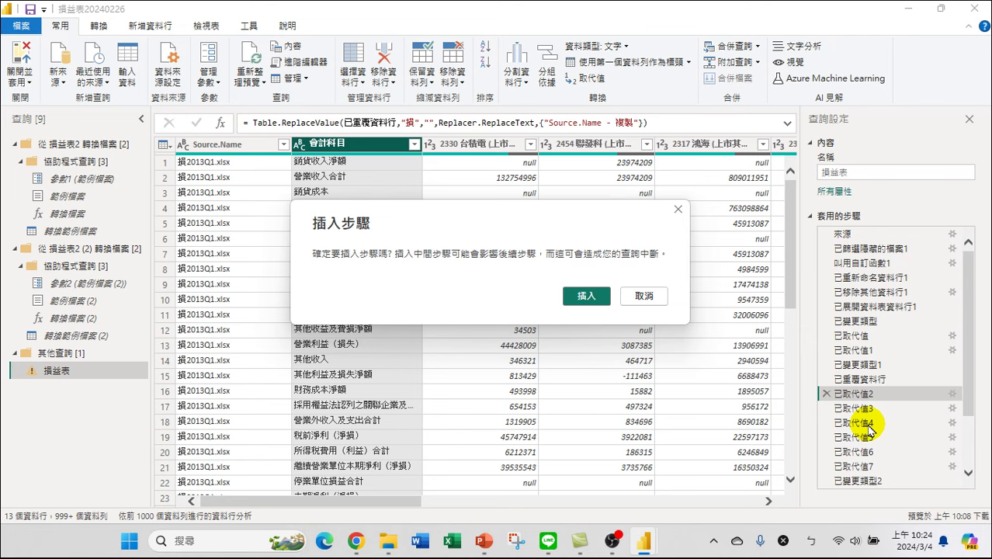
pyautogui.click(584, 296)
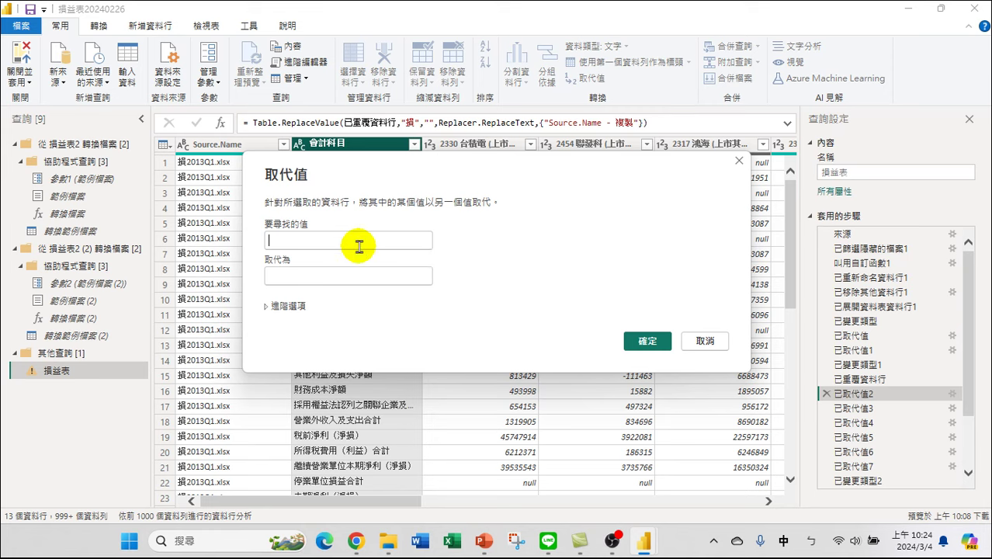
pyautogui.write('ㄙㄨㄣ')
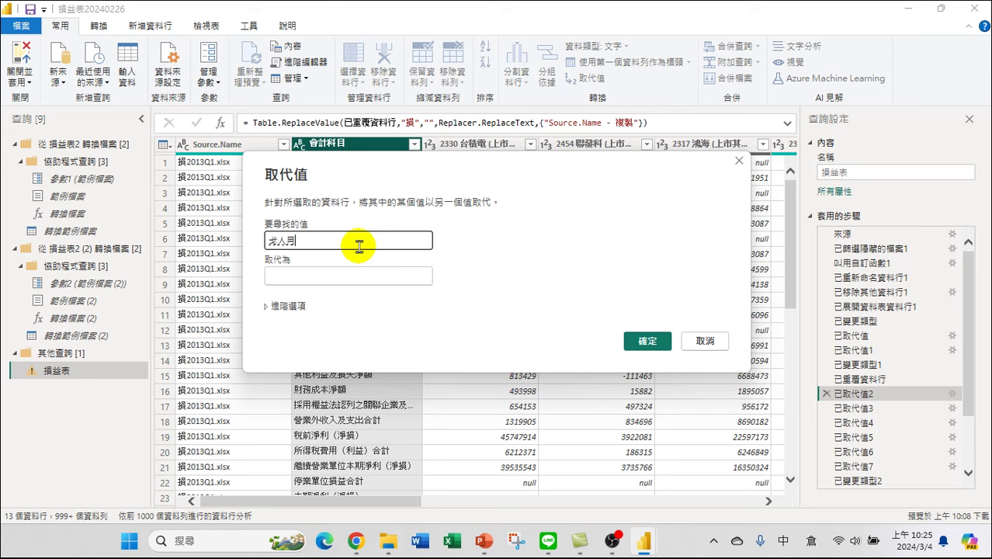
pyautogui.press('space')
pyautogui.press('Return')
pyautogui.press('shift')
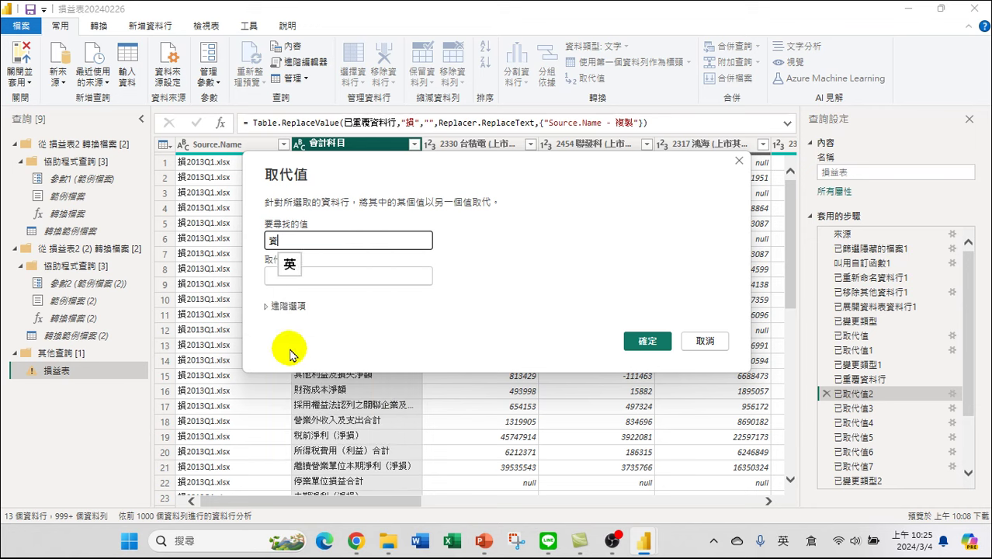
pyautogui.click(334, 276)
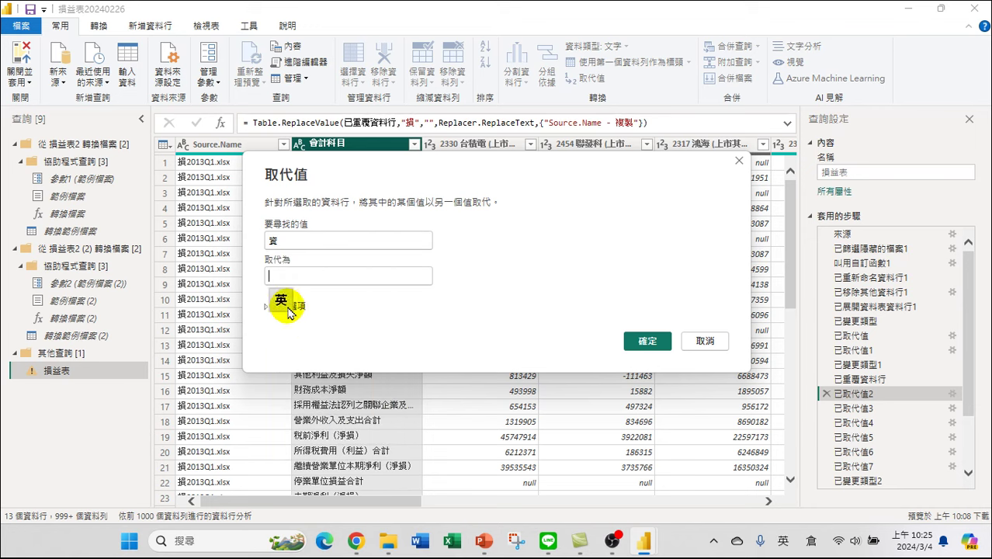
pyautogui.click(647, 342)
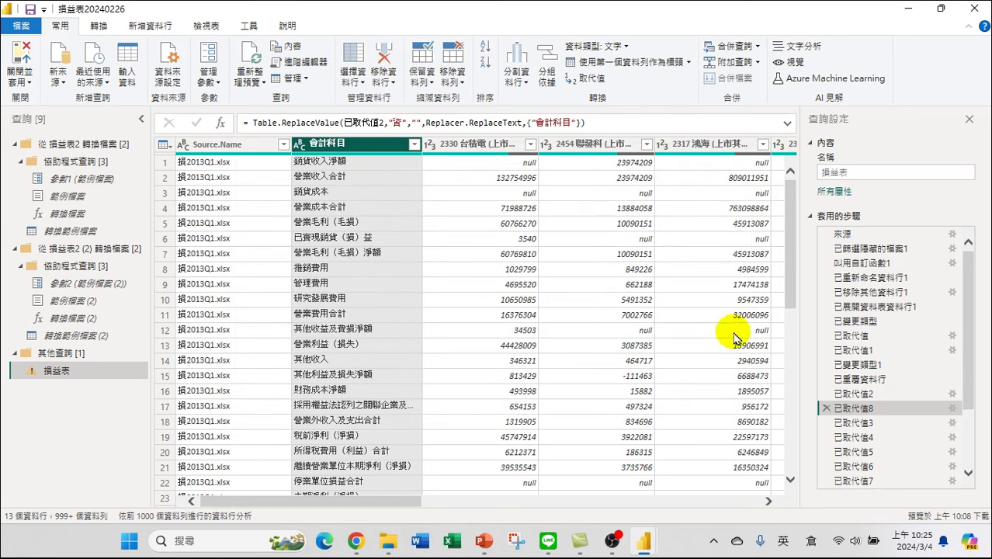
# - Insert another Replace Values step on the 會計科目 column that replaces 現 with nothing
pyautogui.rightClick(353, 145)
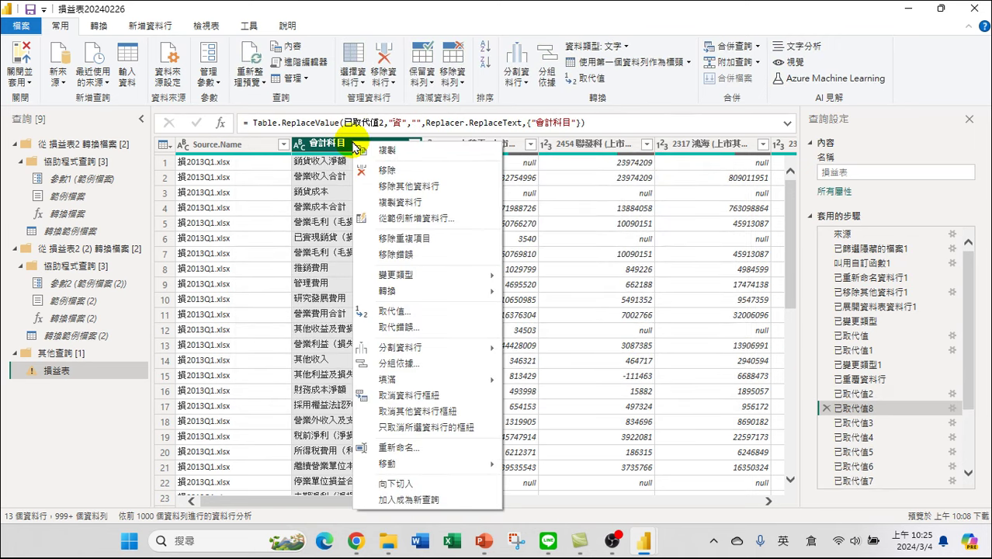
pyautogui.click(391, 310)
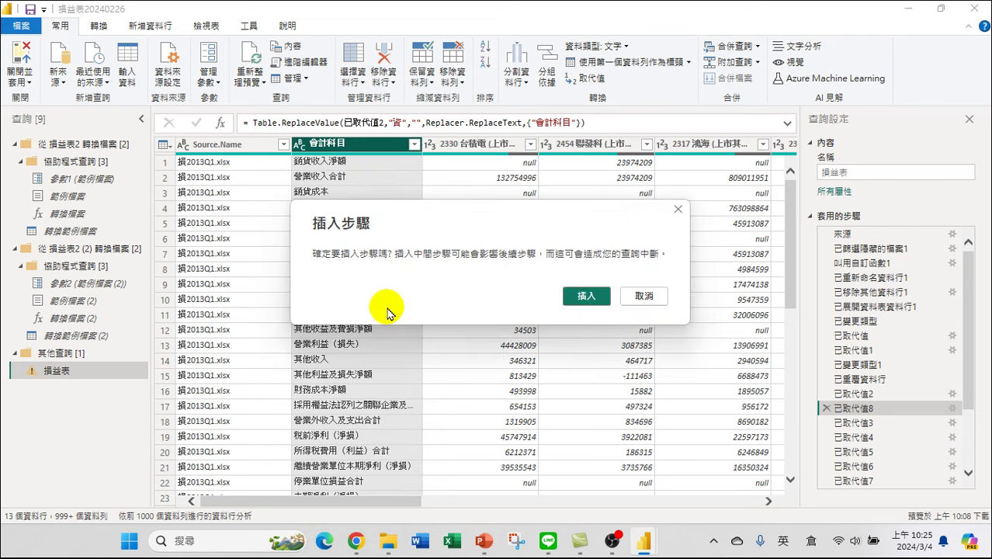
pyautogui.click(578, 296)
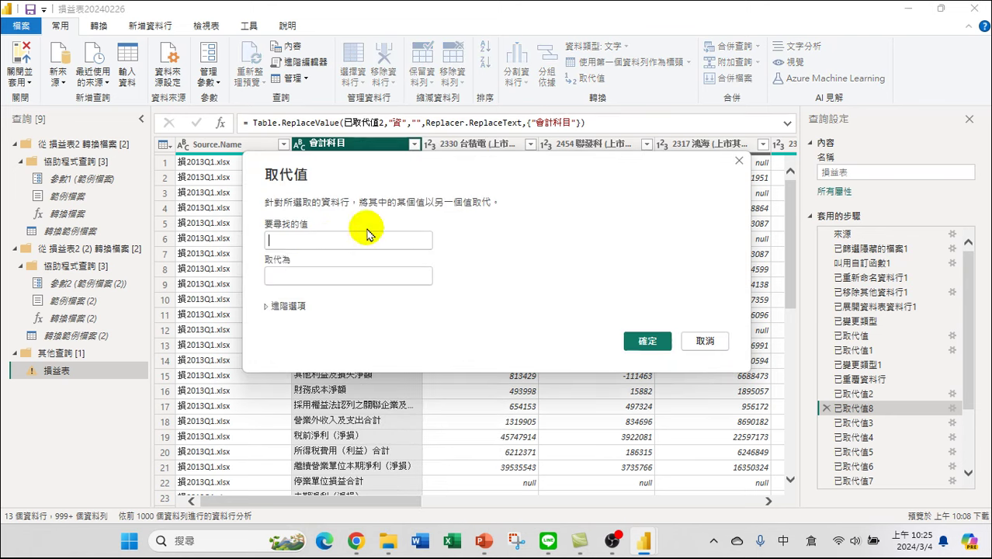
pyautogui.click(326, 239)
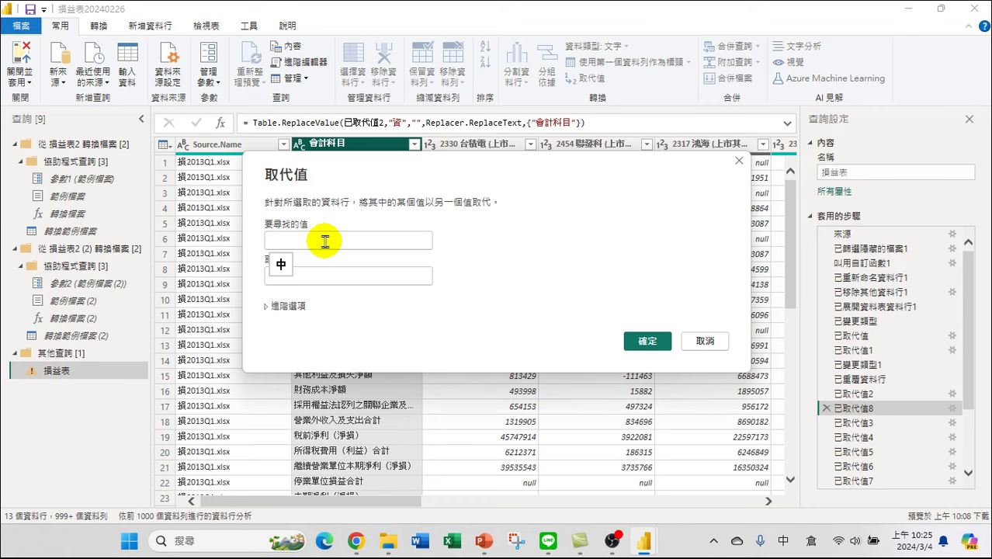
pyautogui.write('--')
pyautogui.write('環')
pyautogui.click(345, 276)
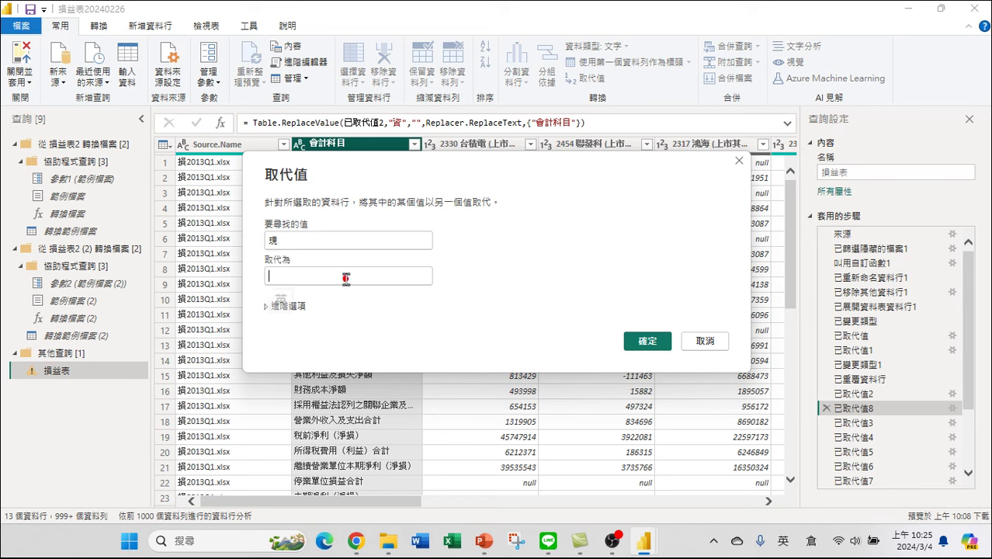
pyautogui.click(644, 341)
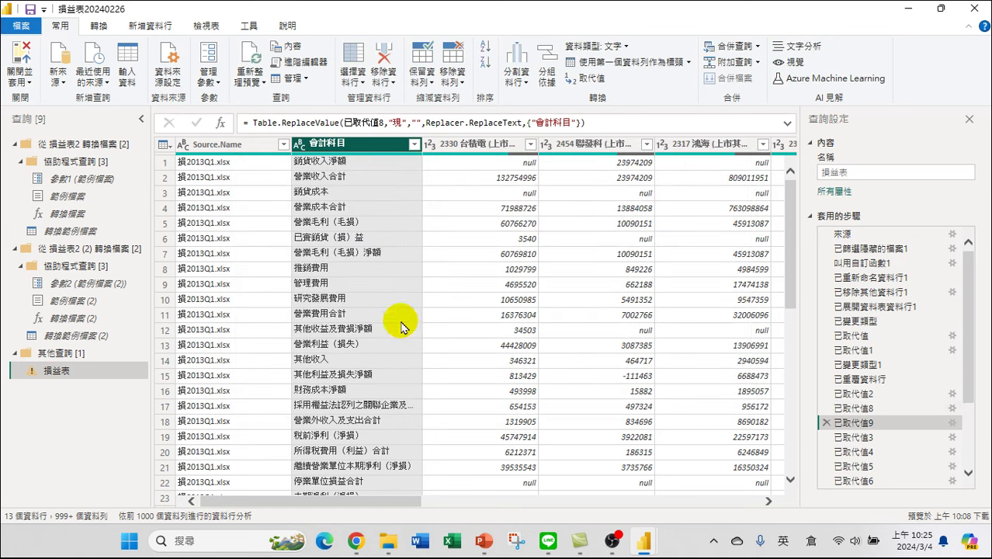
# - Check the query's final pivot step 樞紐處理過的資料行 for errors and compare it with the preceding 已重新命名資料行2 step
pyautogui.moveTo(968, 344); pyautogui.dragTo(977, 438)
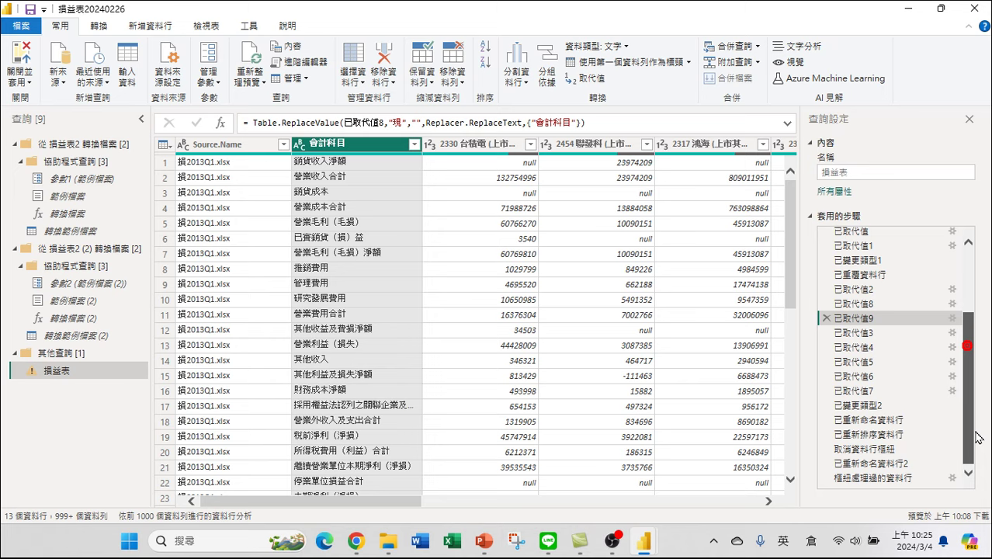
pyautogui.click(873, 477)
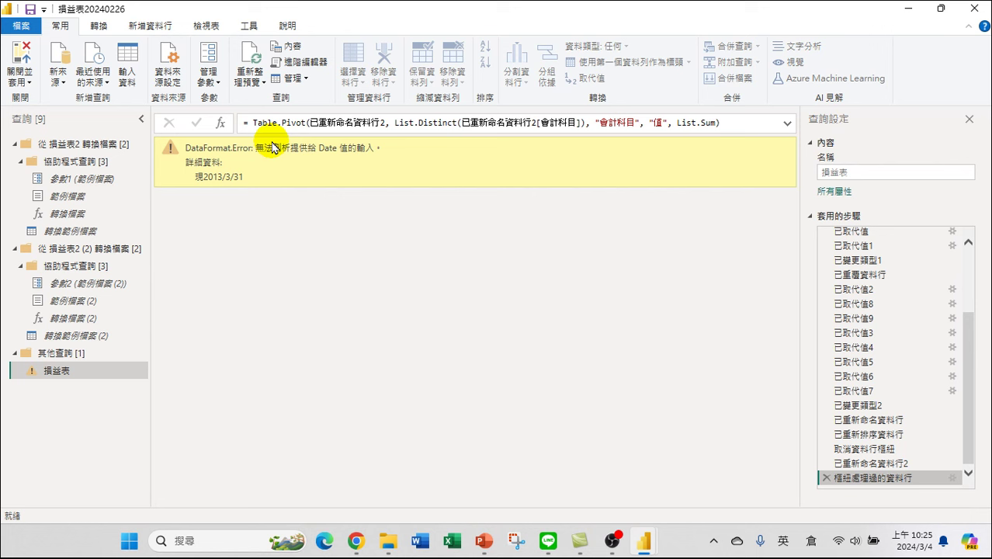
pyautogui.click(868, 464)
pyautogui.click(864, 479)
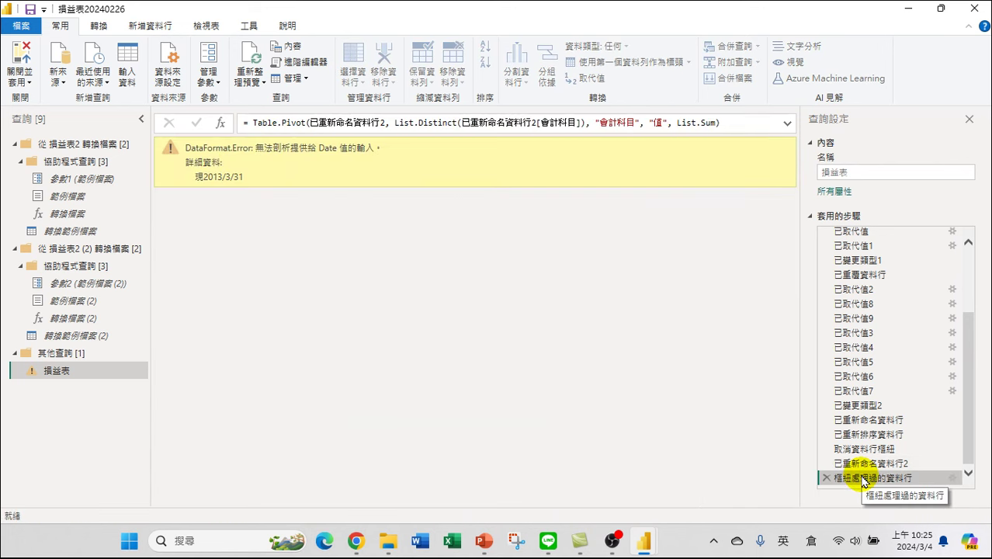
pyautogui.click(862, 464)
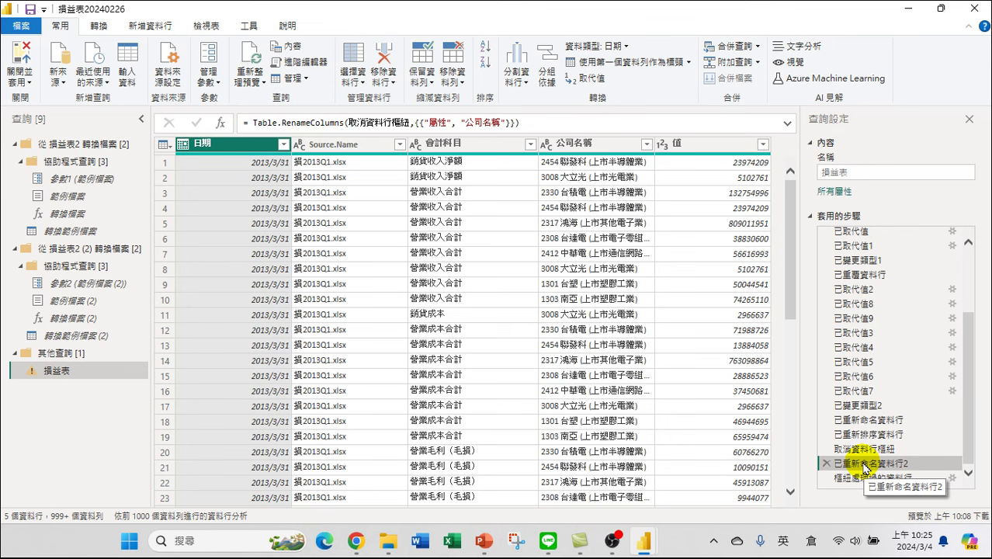
# - Examine the formulas of steps 已取代值3, 已取代值8, 已取代值9 and 已取代值2 to compare which column each replacement targets
pyautogui.click(854, 333)
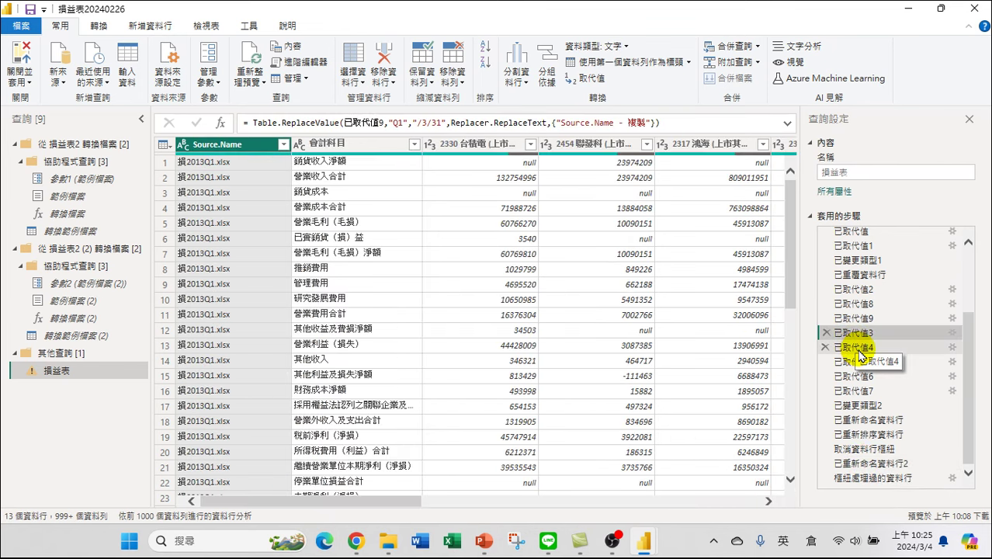
pyautogui.click(856, 303)
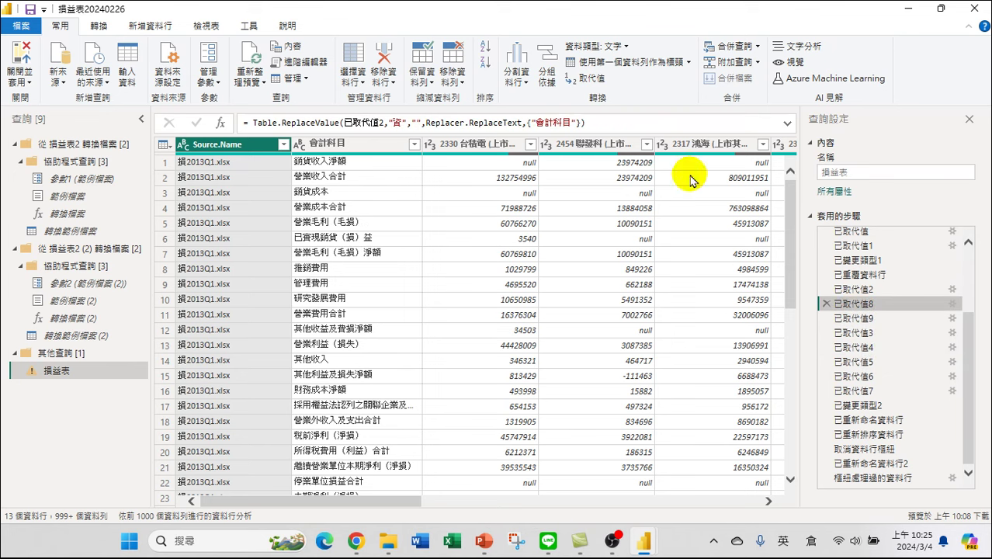
pyautogui.click(852, 290)
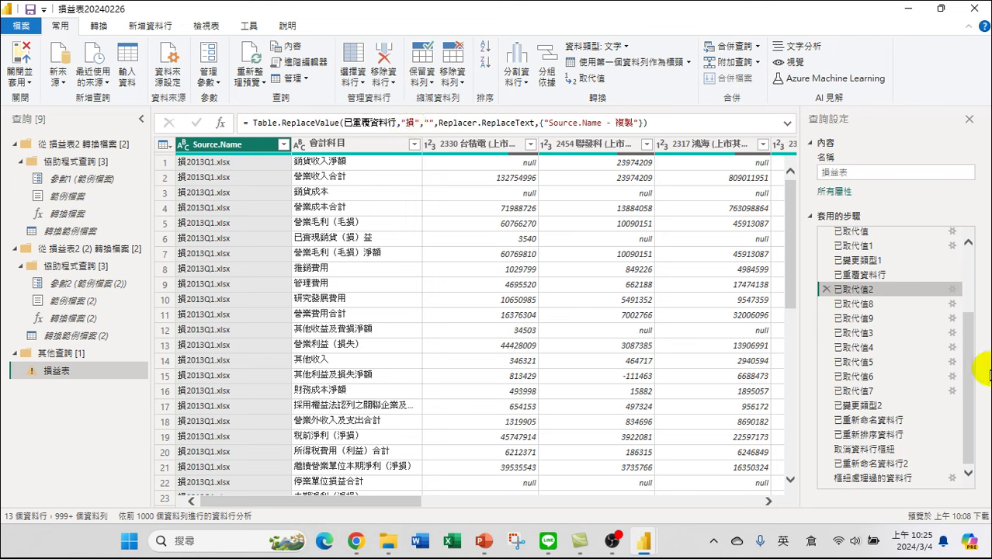
pyautogui.click(862, 305)
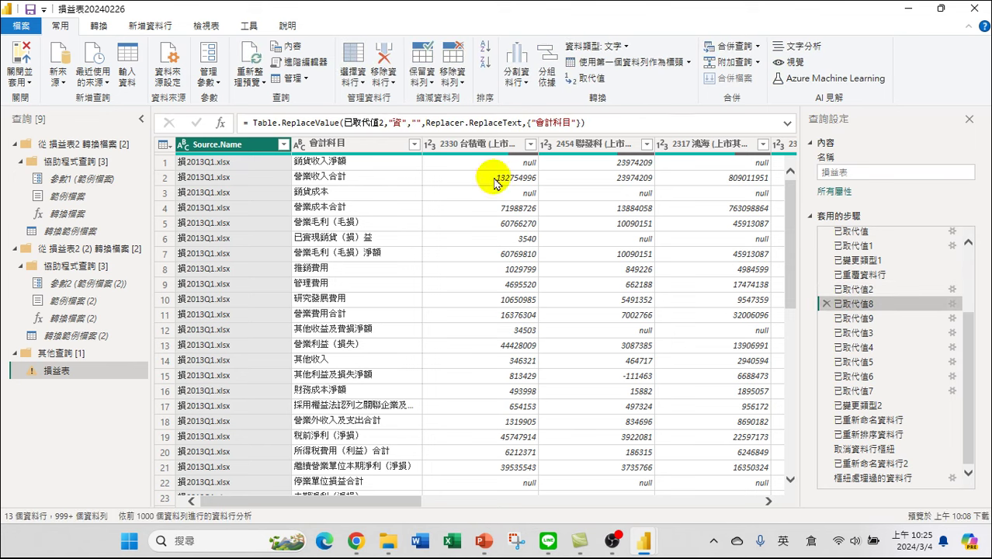
pyautogui.click(850, 318)
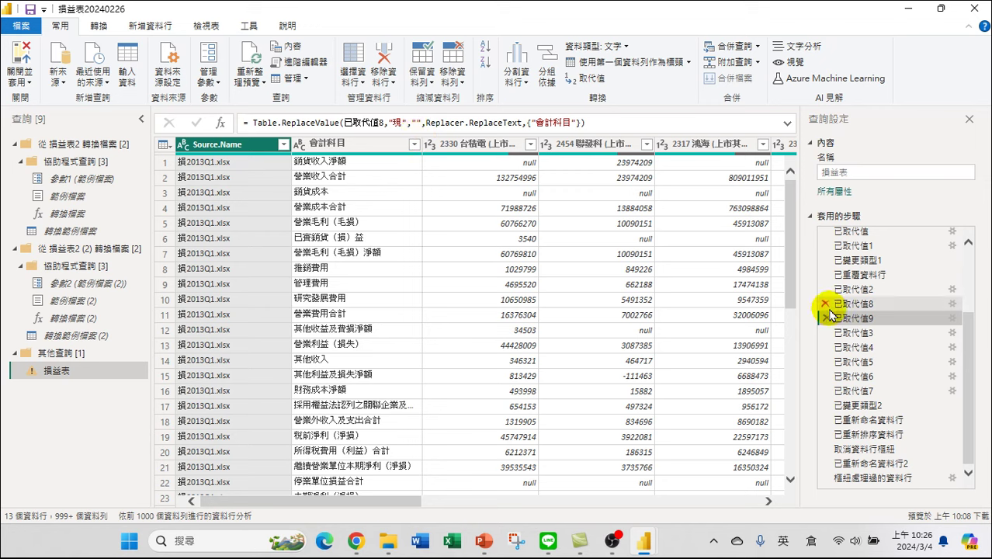
pyautogui.click(854, 290)
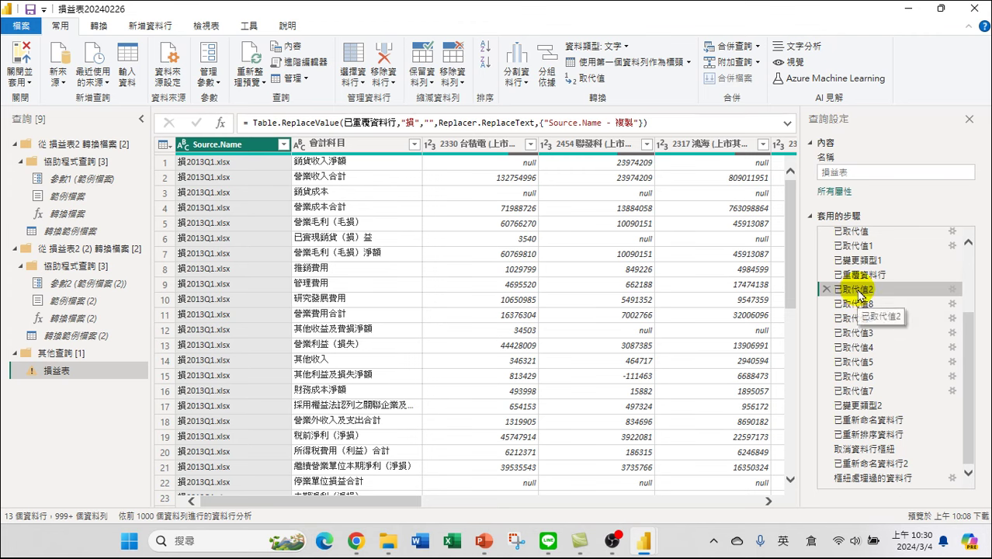
pyautogui.press('Down')
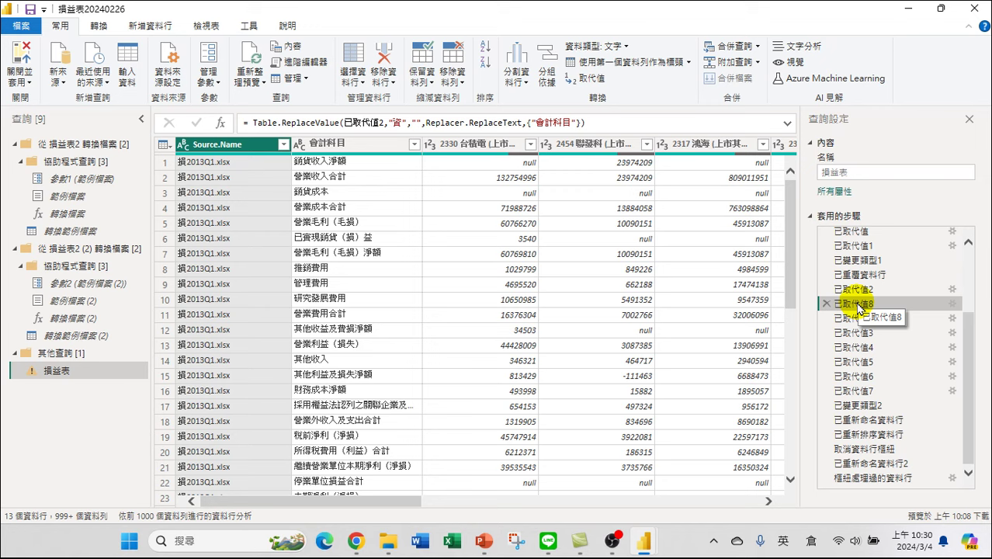
pyautogui.click(850, 290)
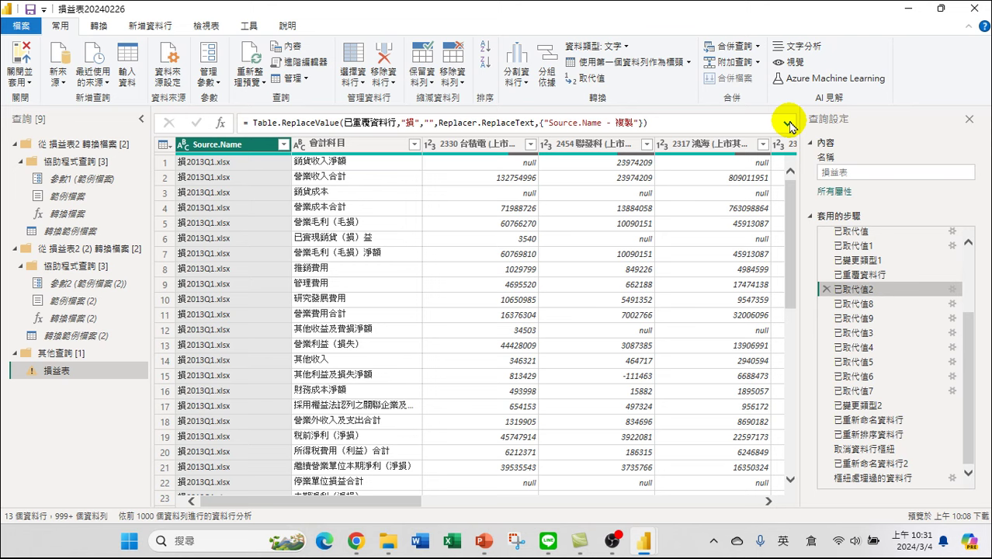
# - Compare the Source.Name - 複製 column's values between the 已取代值2 and 已取代值8 steps
pyautogui.moveTo(343, 502); pyautogui.dragTo(753, 522)
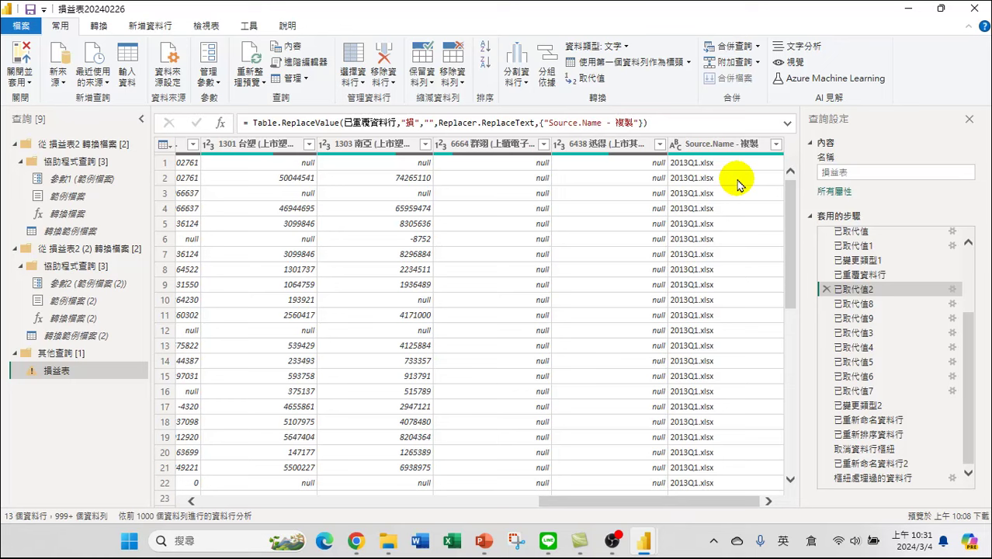
pyautogui.click(855, 304)
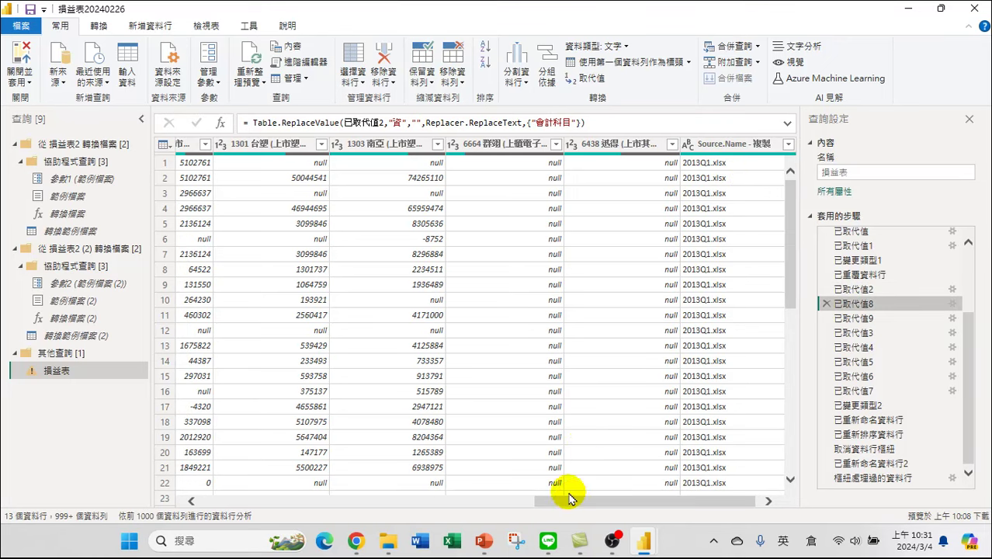
pyautogui.moveTo(572, 497); pyautogui.dragTo(690, 511)
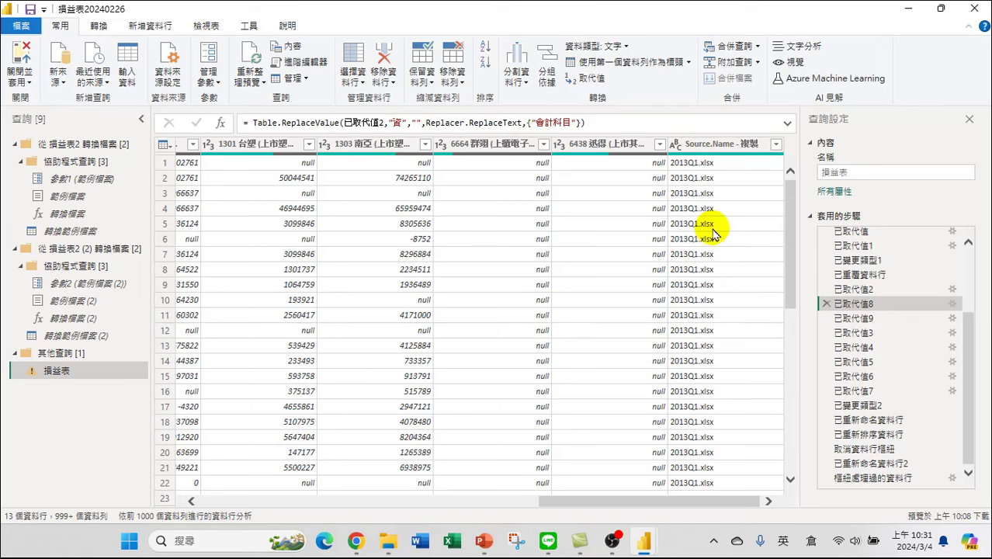
pyautogui.moveTo(698, 502); pyautogui.dragTo(777, 506)
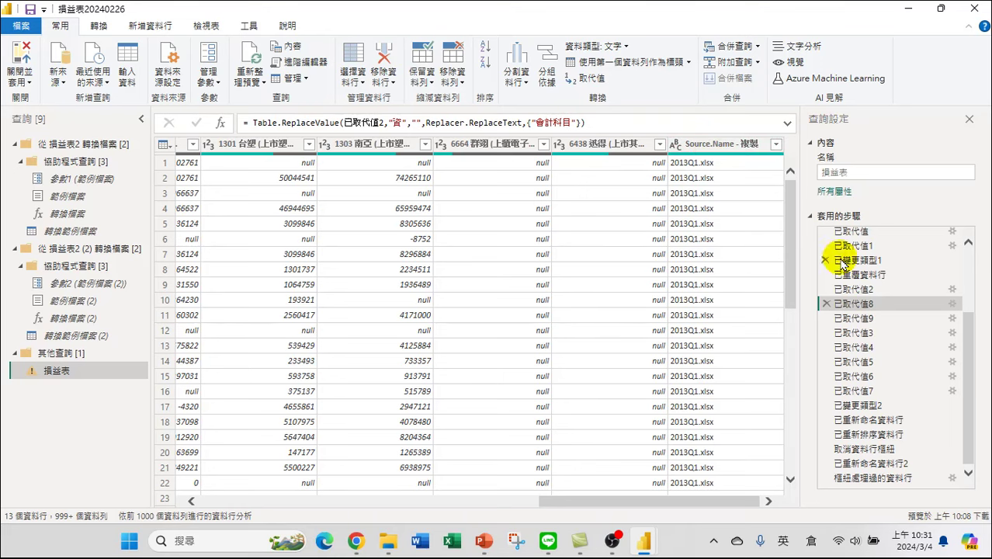
pyautogui.click(857, 291)
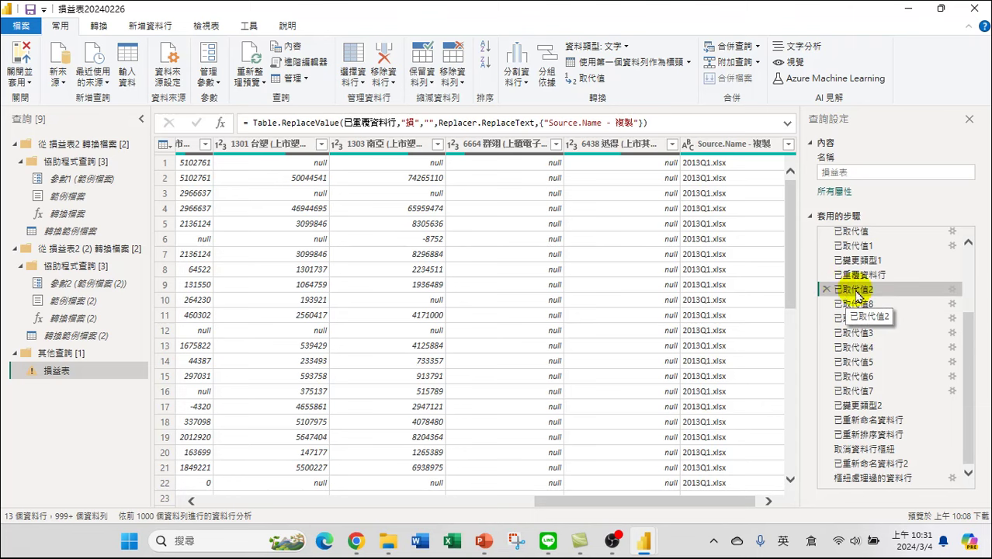
# - Expand the formula bar for 已取代值2 and compare the Source.Name column with the Source.Name - 複製 column
pyautogui.click(787, 124)
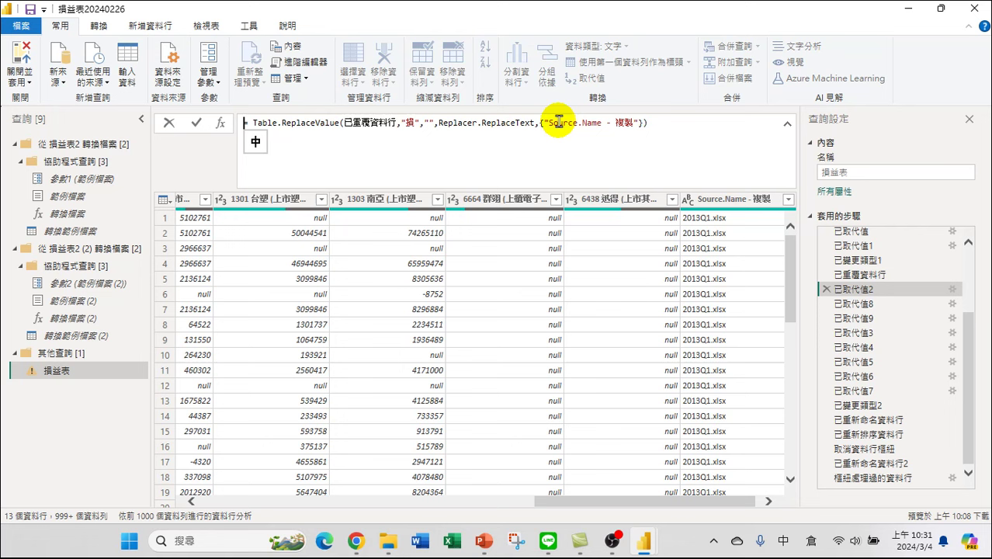
pyautogui.click(561, 499)
pyautogui.moveTo(590, 503); pyautogui.dragTo(216, 534)
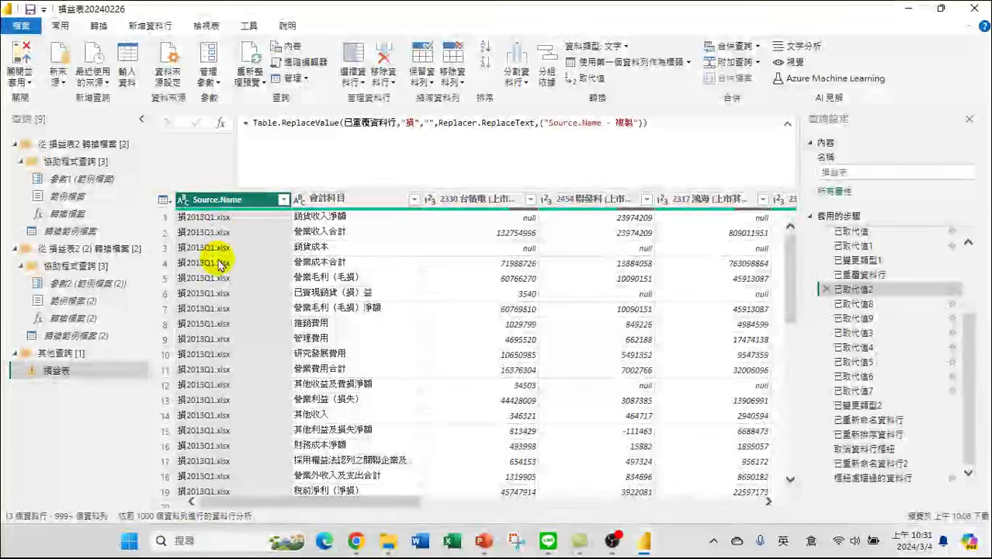
pyautogui.moveTo(247, 500); pyautogui.dragTo(654, 503)
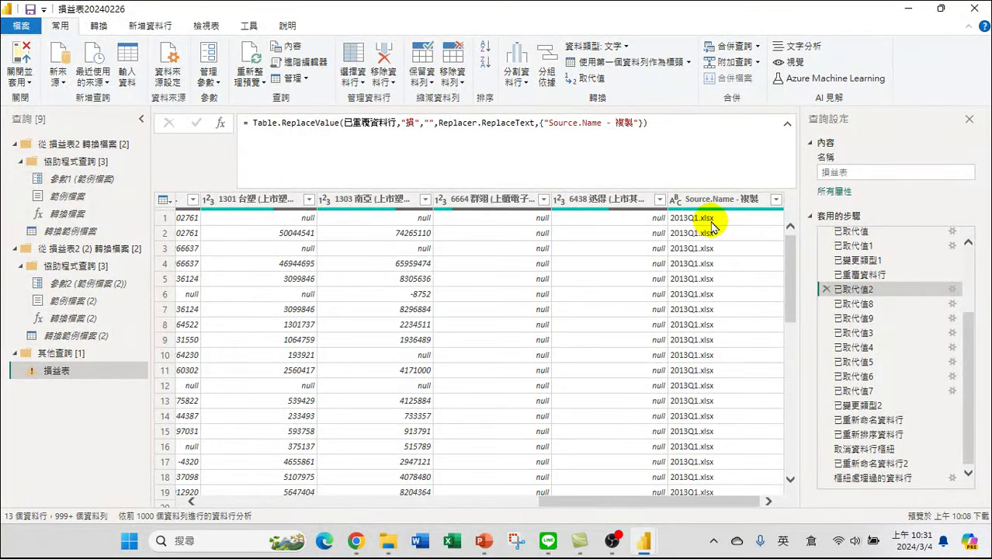
# - Compare the Source.Name - 複製 column's values and formulas between the 已重覆資料行 and 已取代值2 steps
pyautogui.click(848, 274)
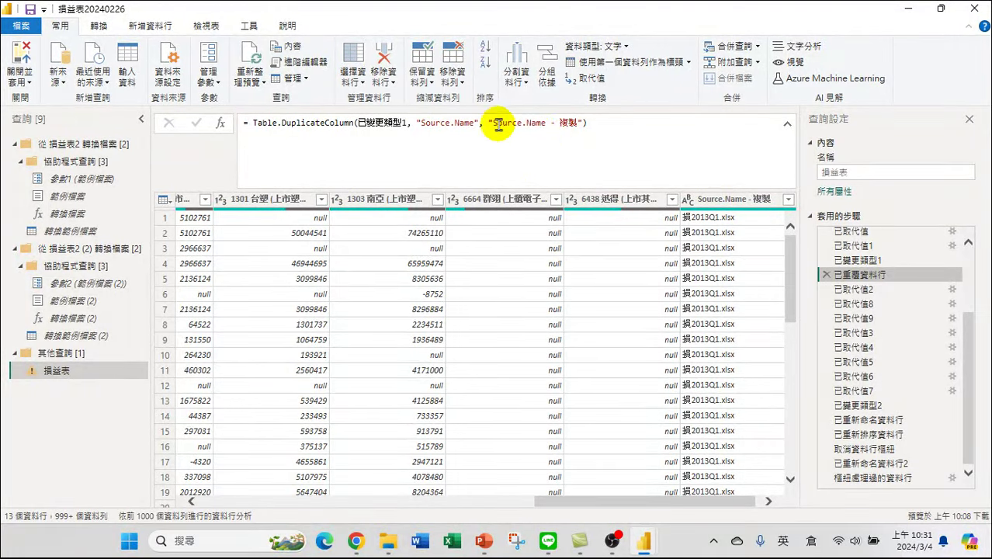
pyautogui.click(557, 199)
pyautogui.moveTo(626, 503); pyautogui.dragTo(642, 500)
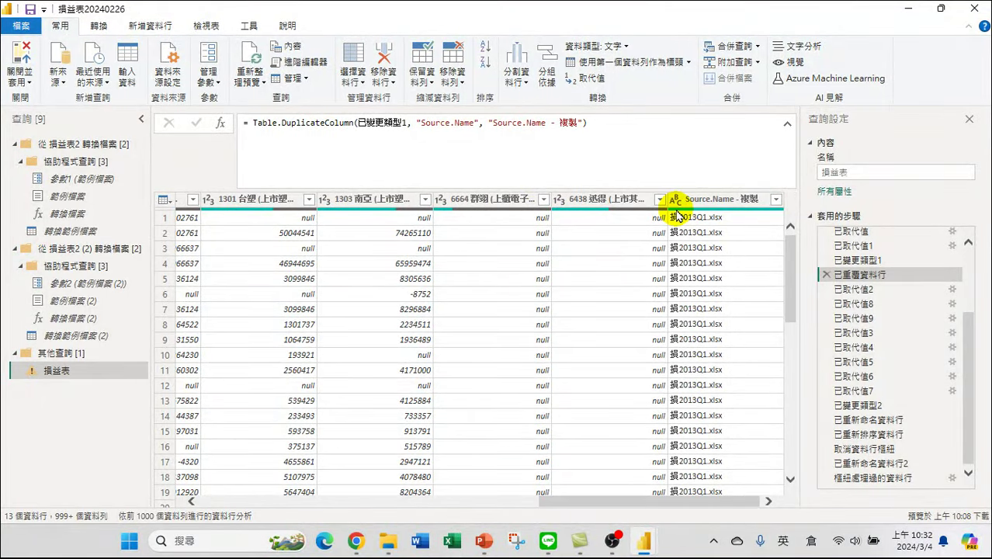
pyautogui.click(851, 290)
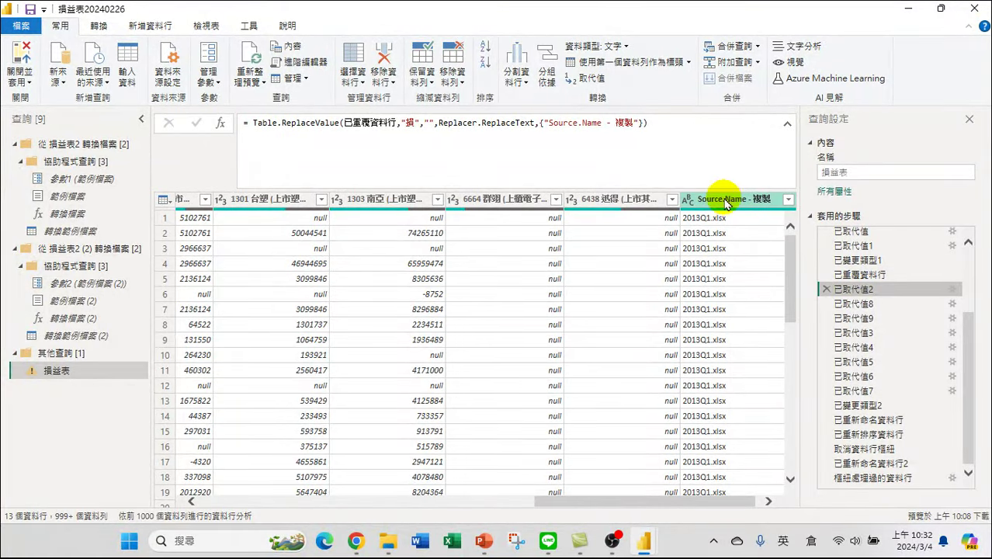
pyautogui.click(851, 289)
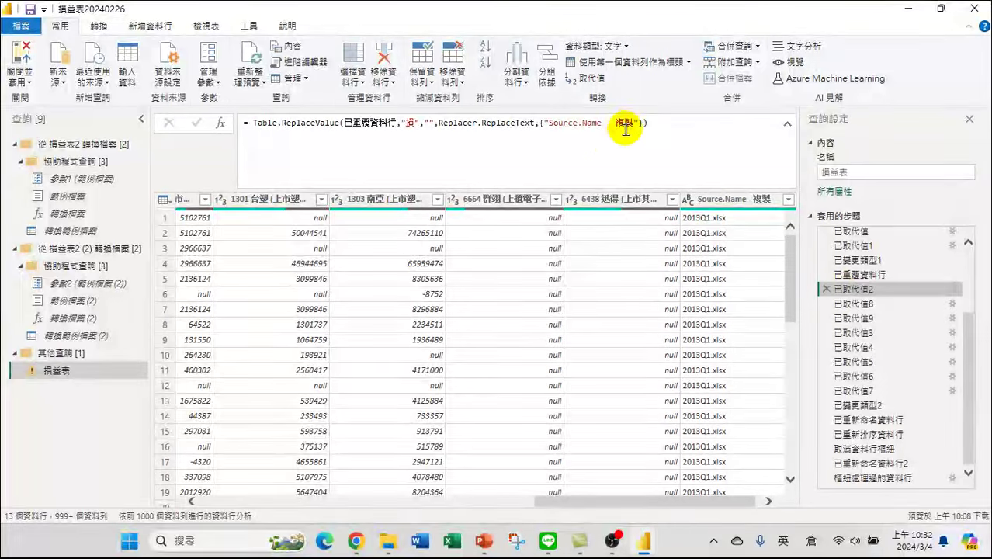
# - Replace 會計科目 in the 已取代值8 formula with the column name Source.Name - 複製 copied from the 已取代值2 formula
pyautogui.moveTo(548, 123); pyautogui.dragTo(572, 122)
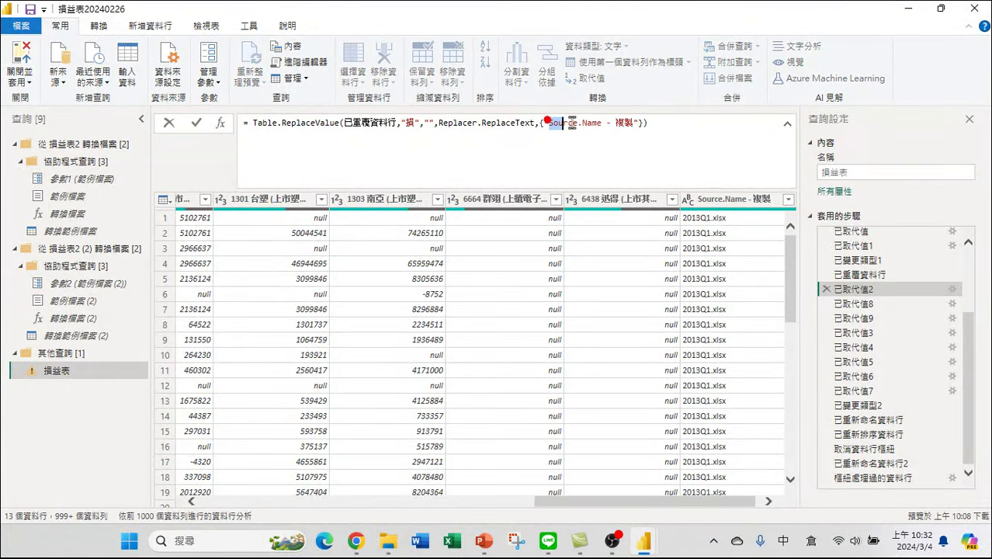
pyautogui.rightClick(630, 124)
pyautogui.moveTo(548, 123); pyautogui.dragTo(633, 124)
pyautogui.hotkey('ctrl', 'c')
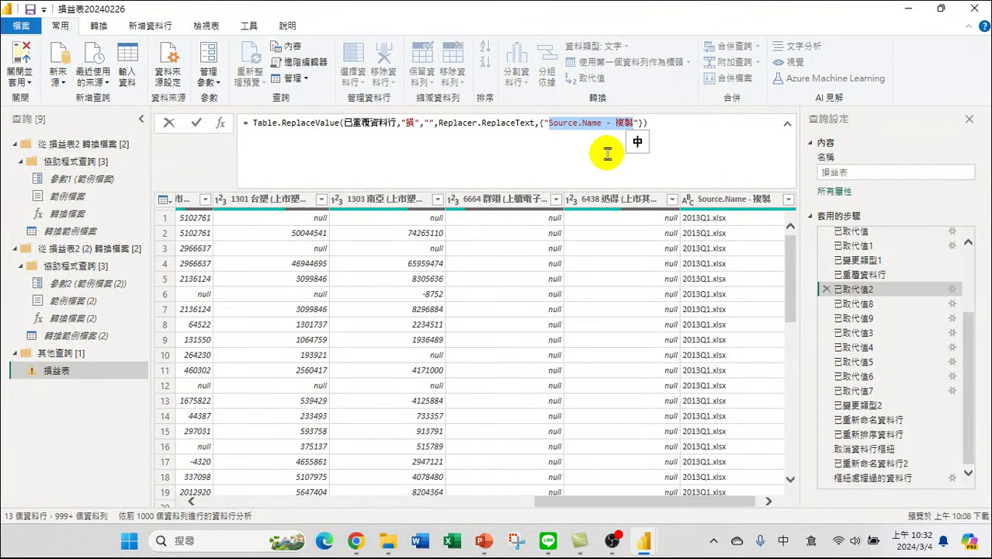
pyautogui.click(852, 304)
pyautogui.click(859, 306)
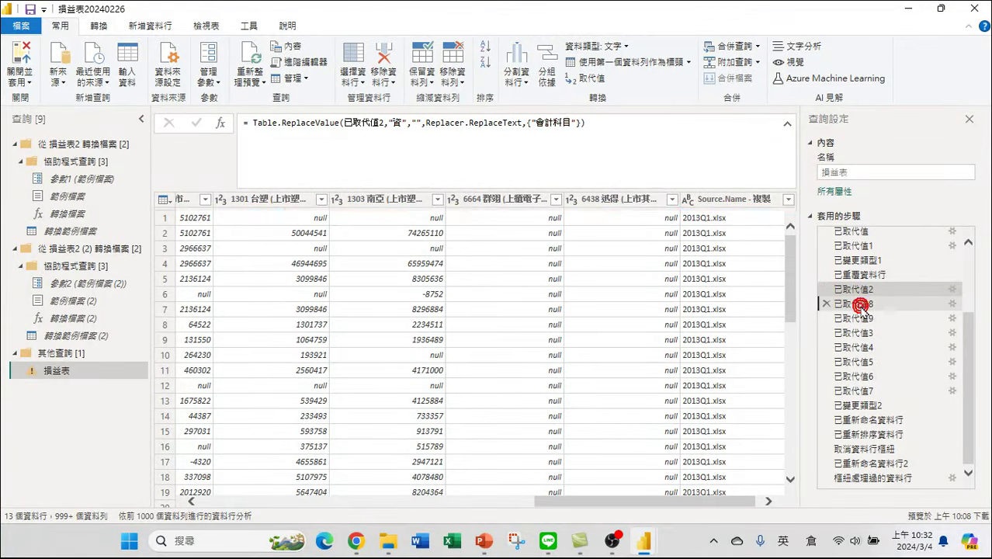
pyautogui.click(535, 122)
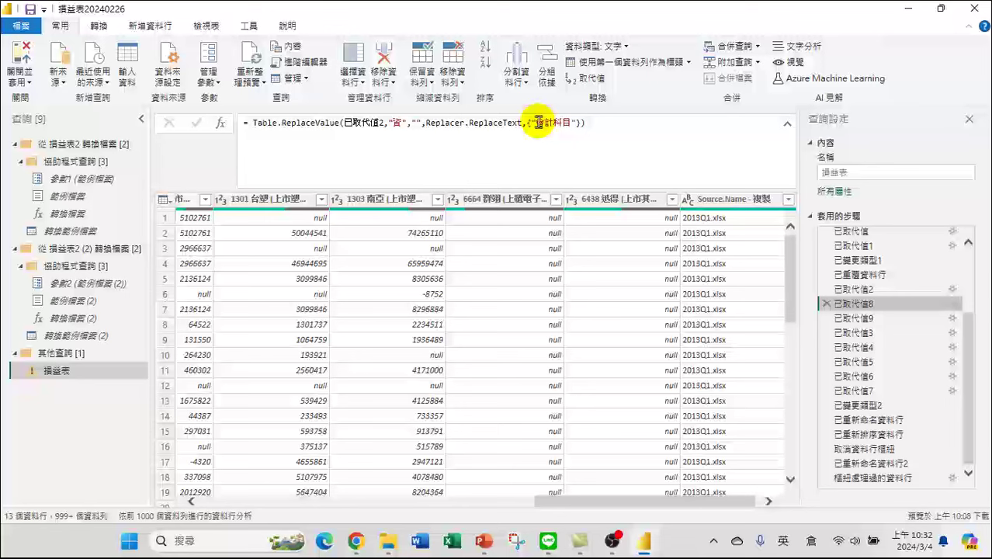
pyautogui.moveTo(567, 122); pyautogui.dragTo(575, 152)
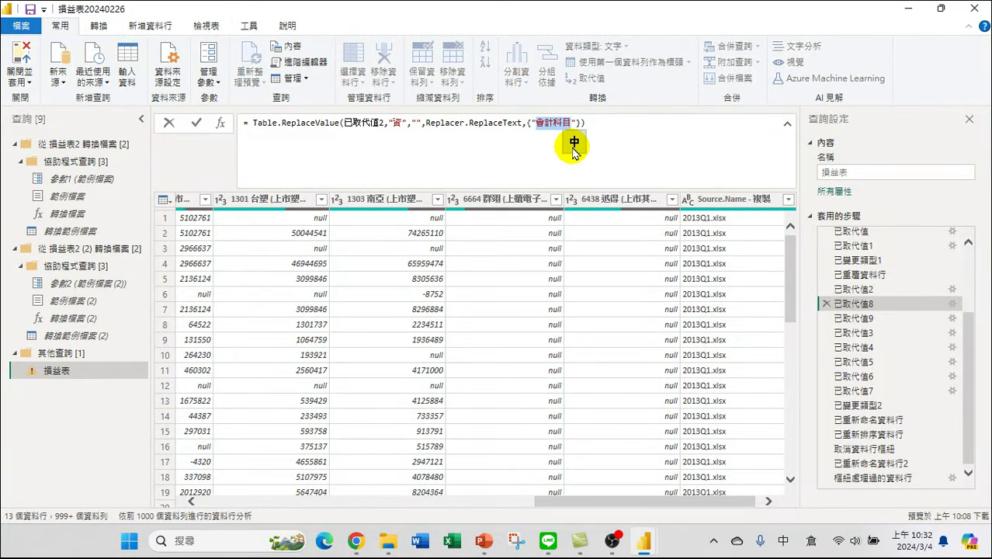
pyautogui.hotkey('ctrl', 'v')
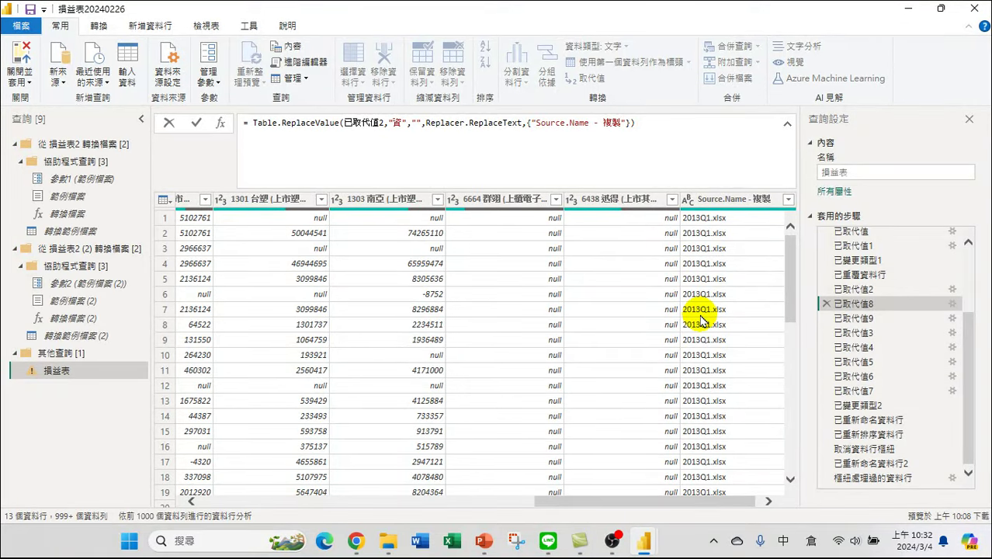
pyautogui.click(195, 125)
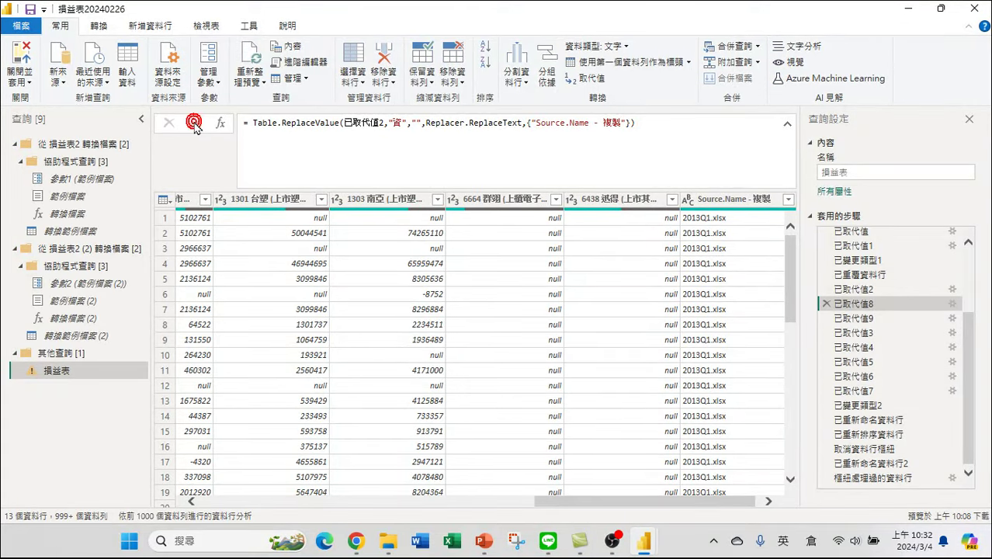
# - Change the target column in the 已取代值9 formula from 會計科目 to Source.Name - 複製
pyautogui.click(858, 319)
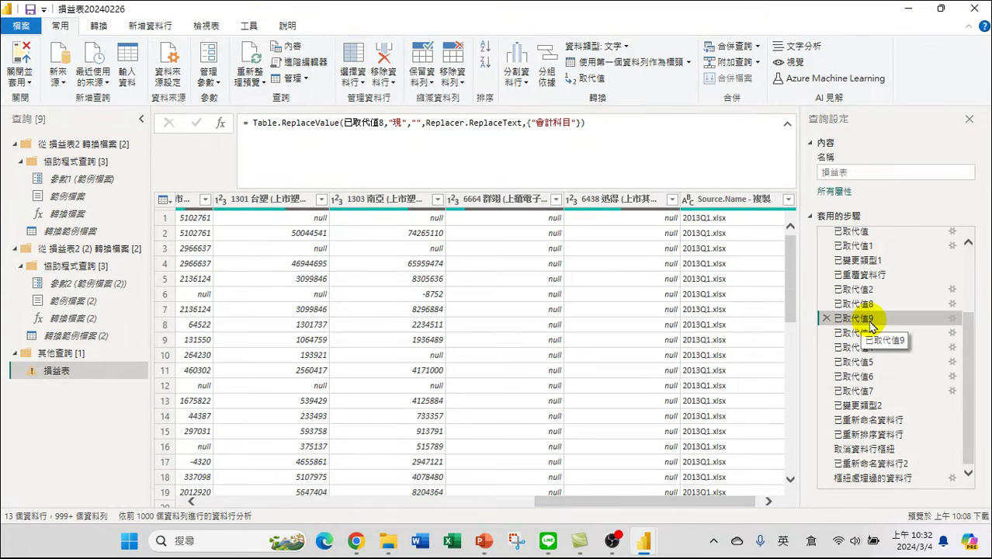
pyautogui.moveTo(535, 123); pyautogui.dragTo(560, 124)
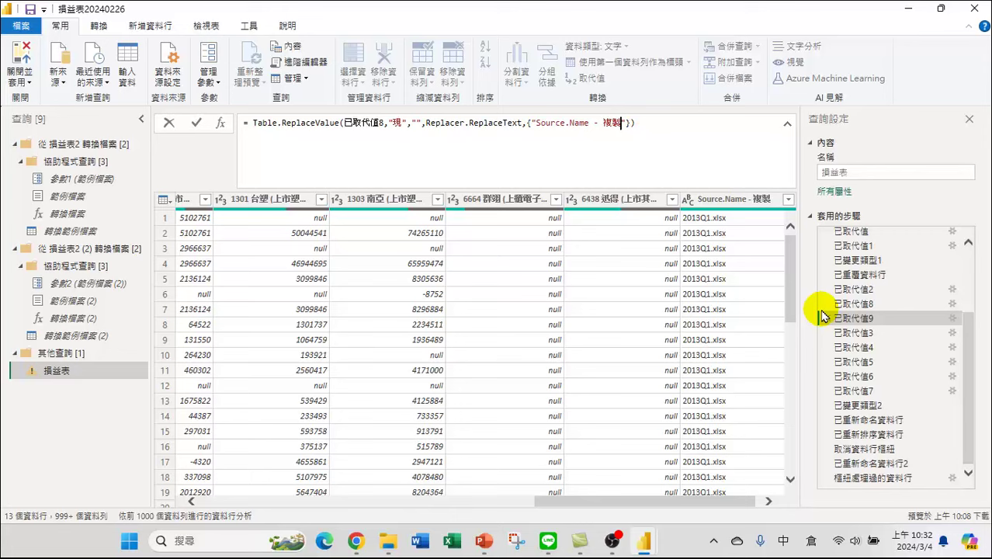
pyautogui.click(194, 124)
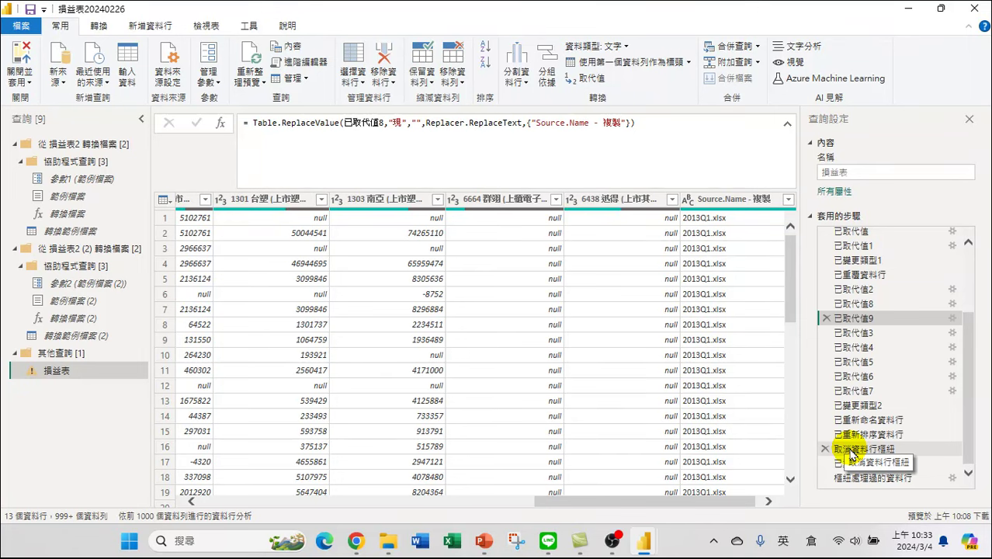
# - Compare the Source.Name and Source.Name - 複製 columns in the 已取代值9 and 已重覆資料行 steps
pyautogui.moveTo(675, 501); pyautogui.dragTo(339, 518)
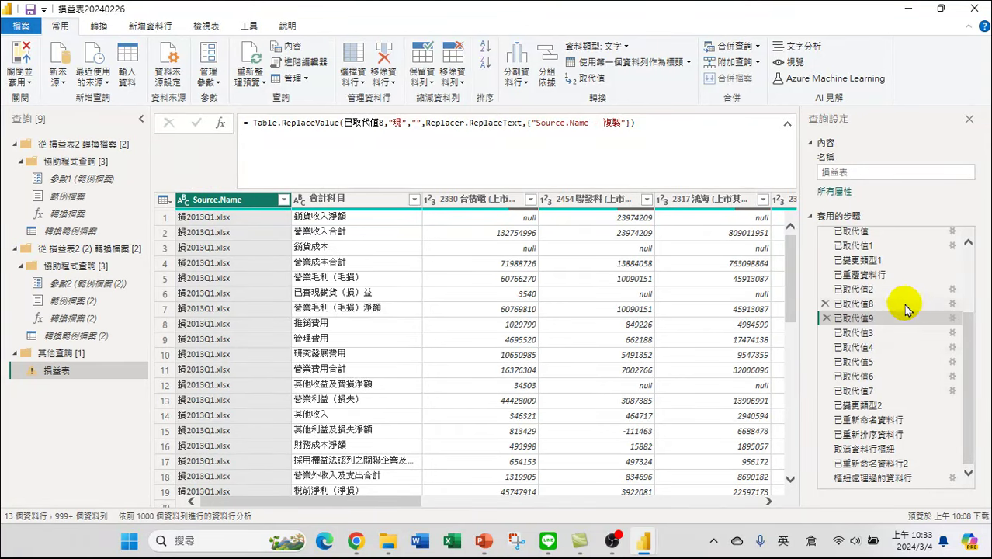
pyautogui.moveTo(875, 426); pyautogui.dragTo(873, 397)
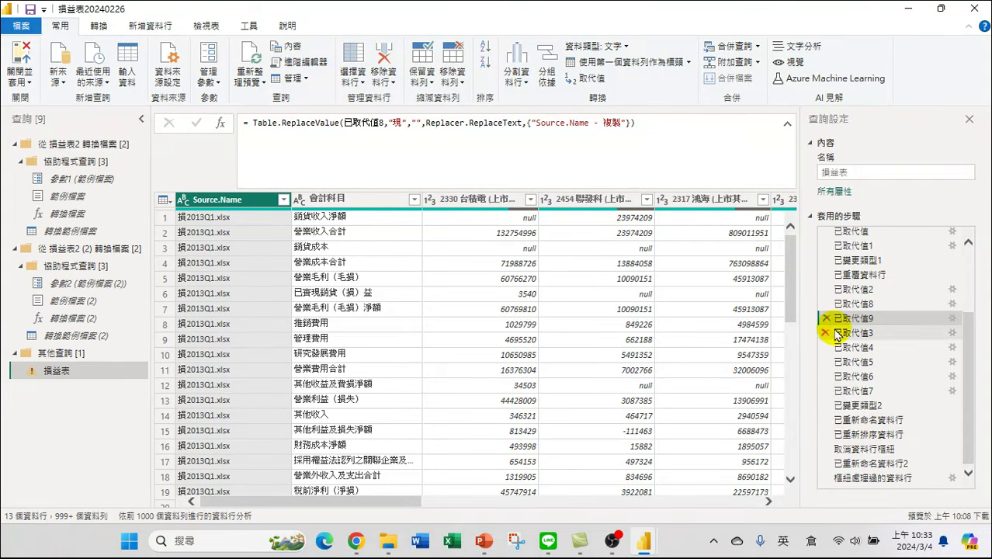
pyautogui.moveTo(338, 506); pyautogui.dragTo(730, 508)
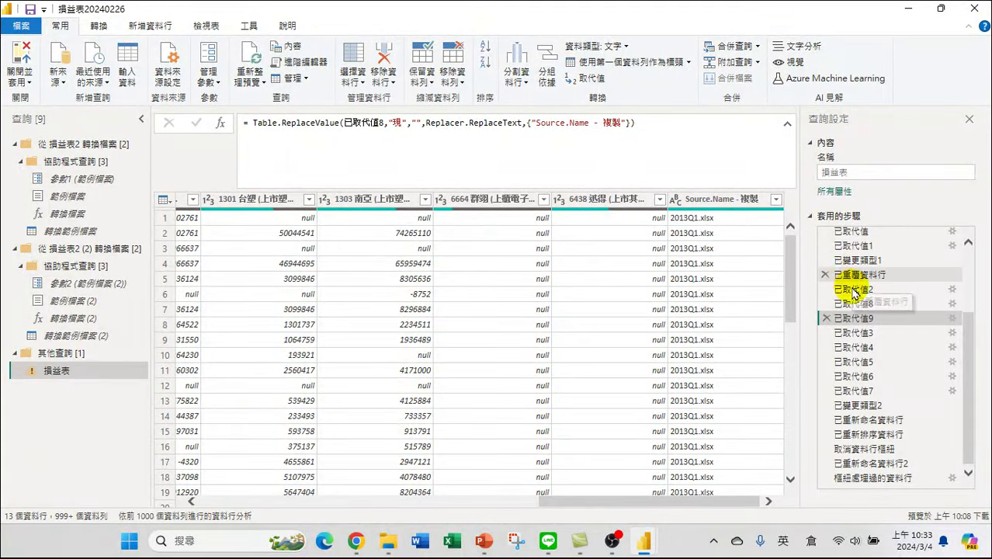
pyautogui.click(856, 274)
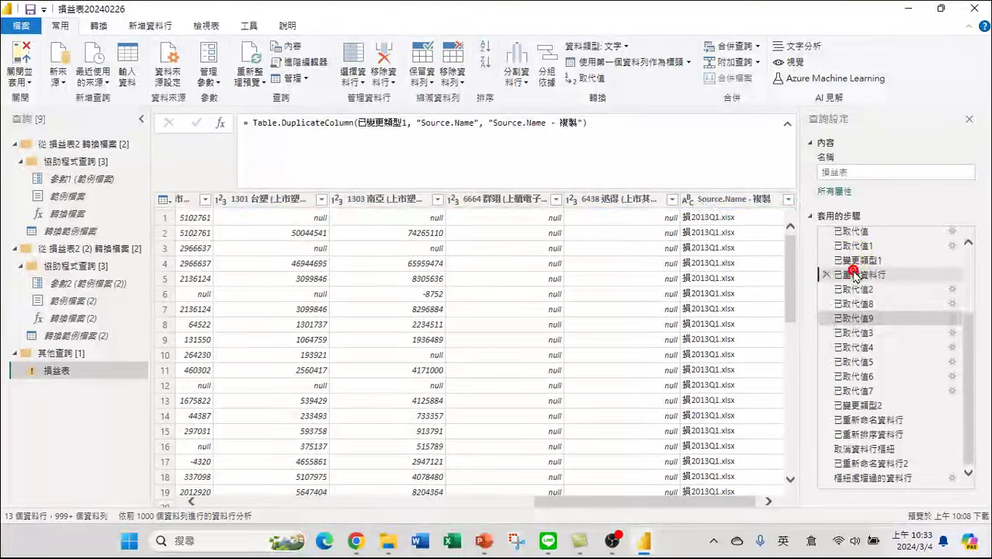
pyautogui.moveTo(587, 499); pyautogui.dragTo(195, 499)
pyautogui.moveTo(854, 275); pyautogui.dragTo(864, 275)
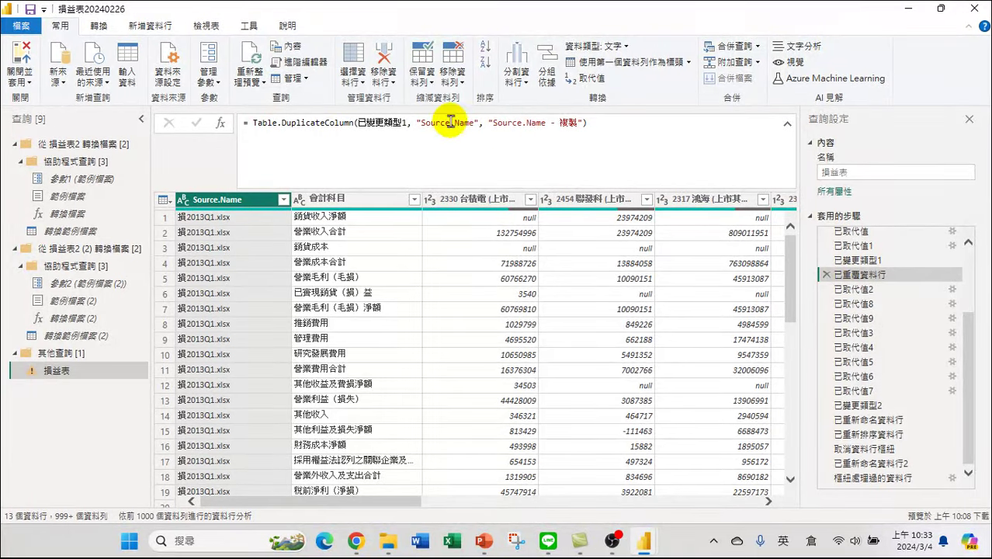
pyautogui.moveTo(348, 500); pyautogui.dragTo(757, 527)
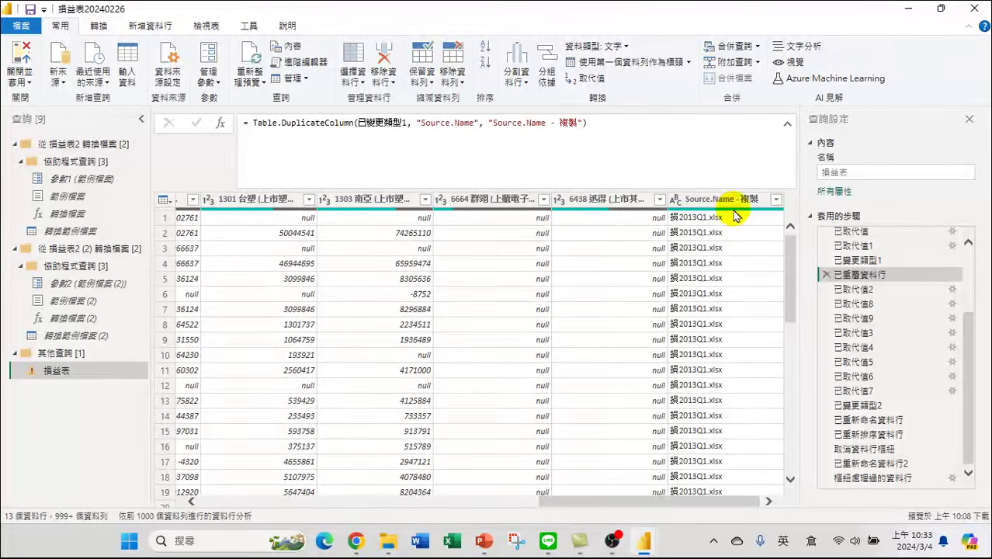
# - Load the full list of Source.Name - 複製 filter values at 已重覆資料行 and check its file name prefixes without applying a filter
pyautogui.click(776, 200)
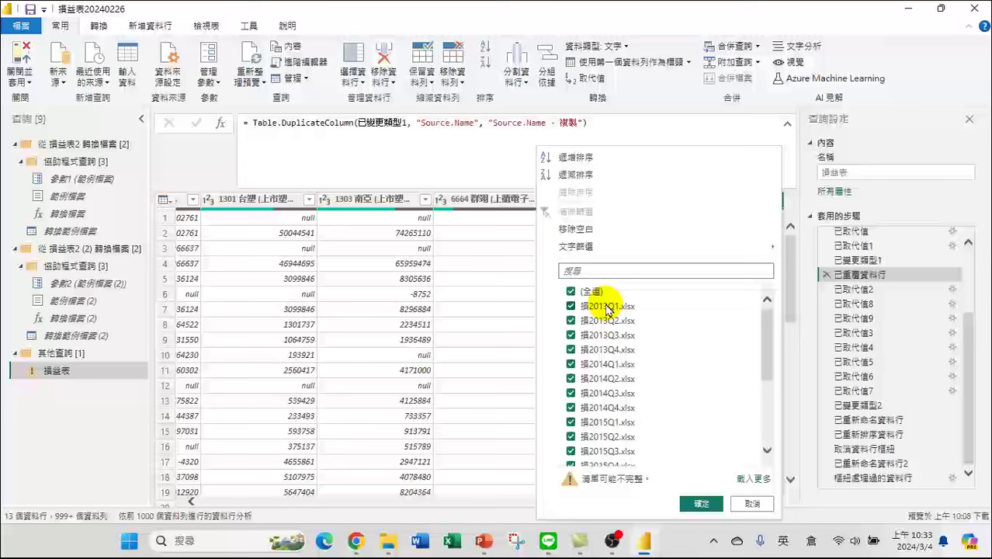
pyautogui.click(733, 480)
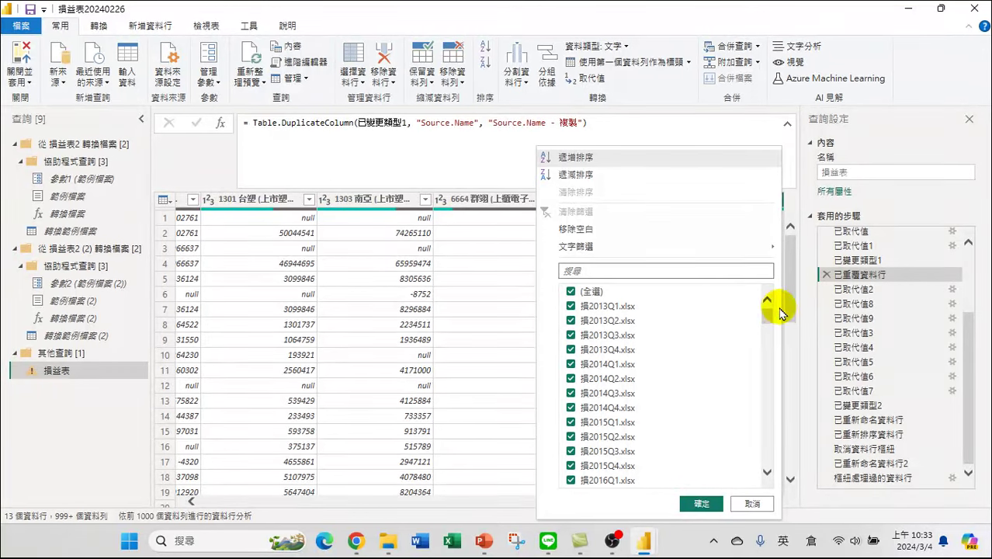
pyautogui.moveTo(767, 317); pyautogui.dragTo(765, 440)
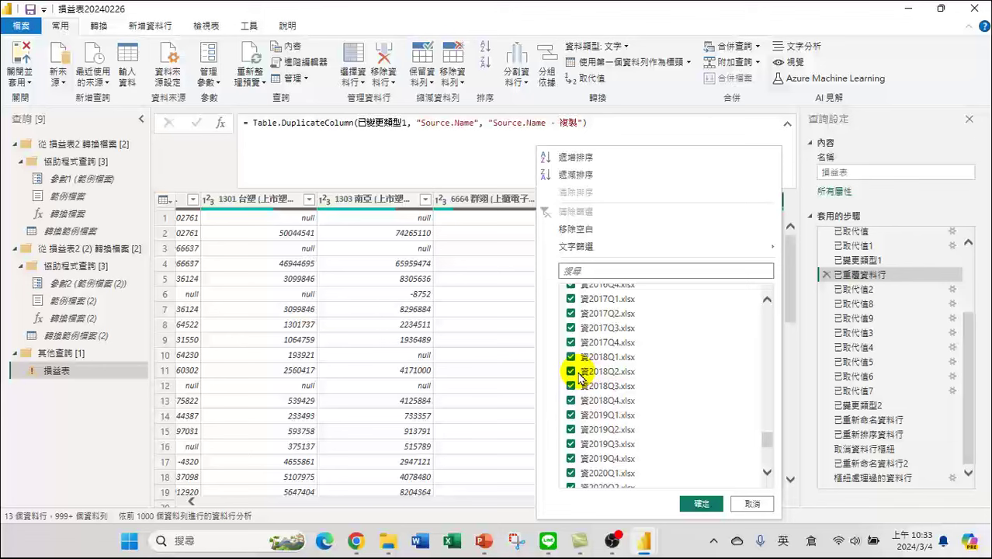
pyautogui.click(767, 452)
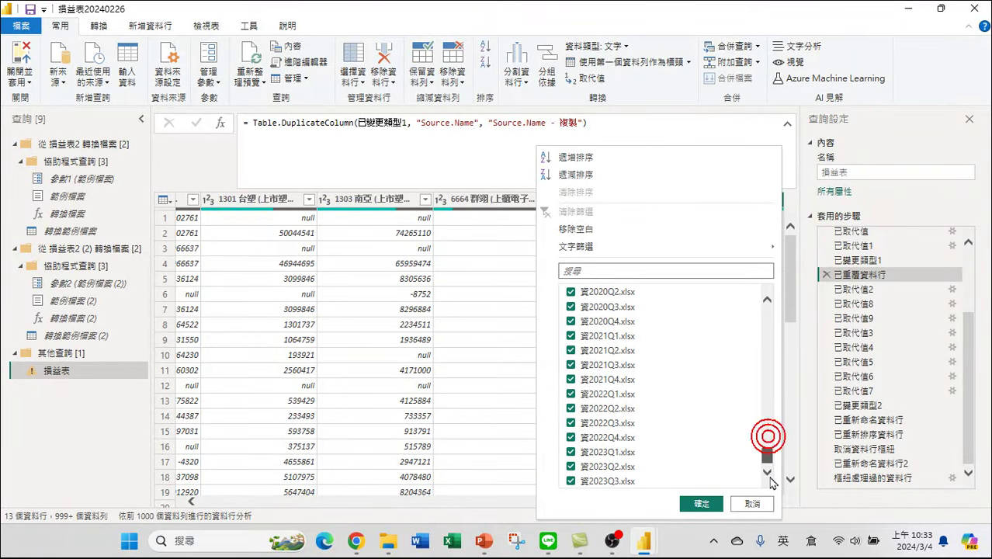
pyautogui.moveTo(771, 459); pyautogui.dragTo(769, 409)
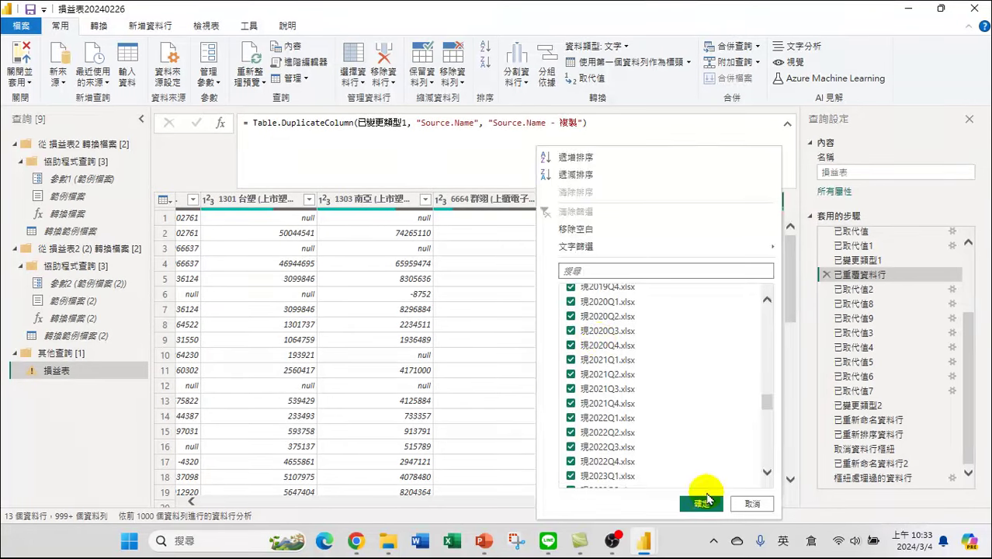
pyautogui.click(747, 502)
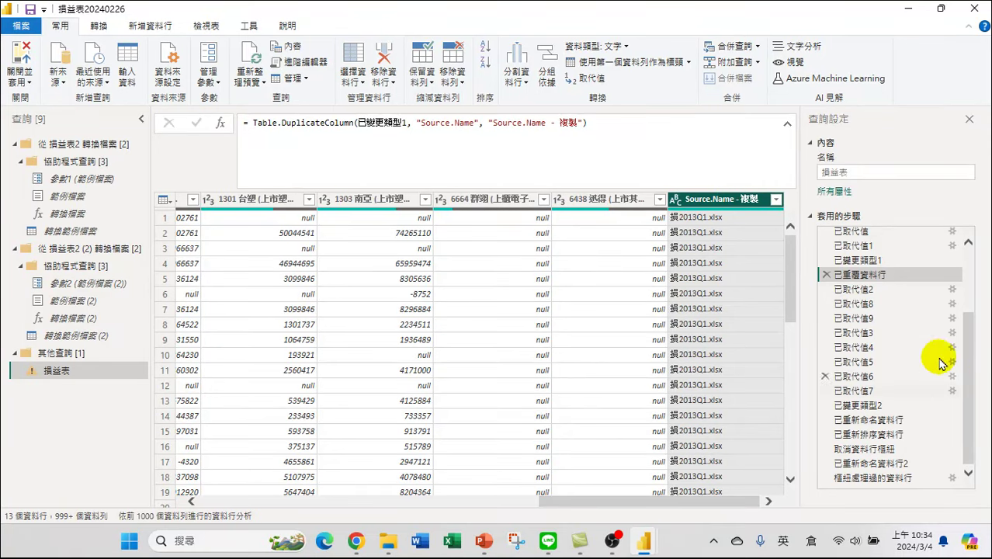
# - Review the formulas of 已取代值2, 已取代值8 and 已取代值9, and check the full Source.Name - 複製 value list for leftover prefixes
pyautogui.click(858, 289)
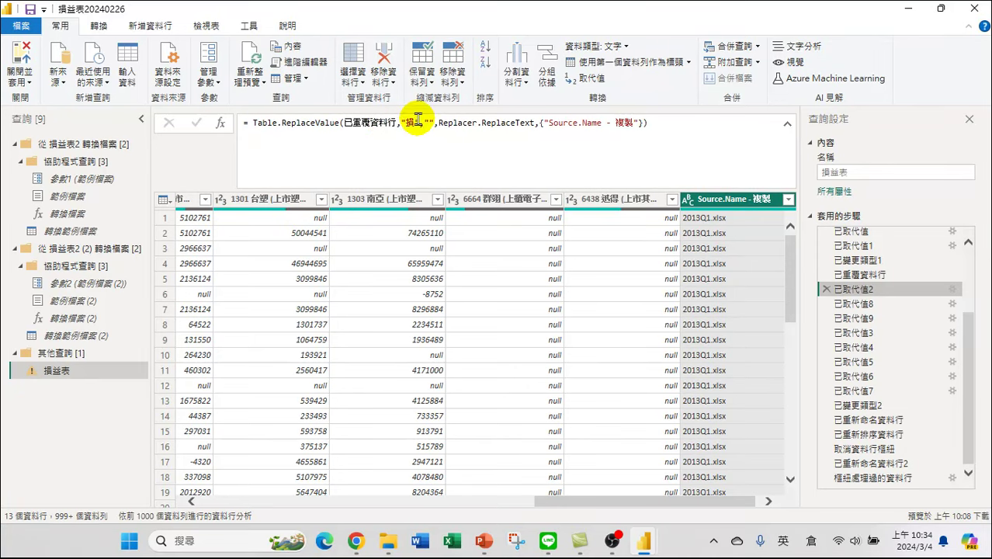
pyautogui.click(856, 305)
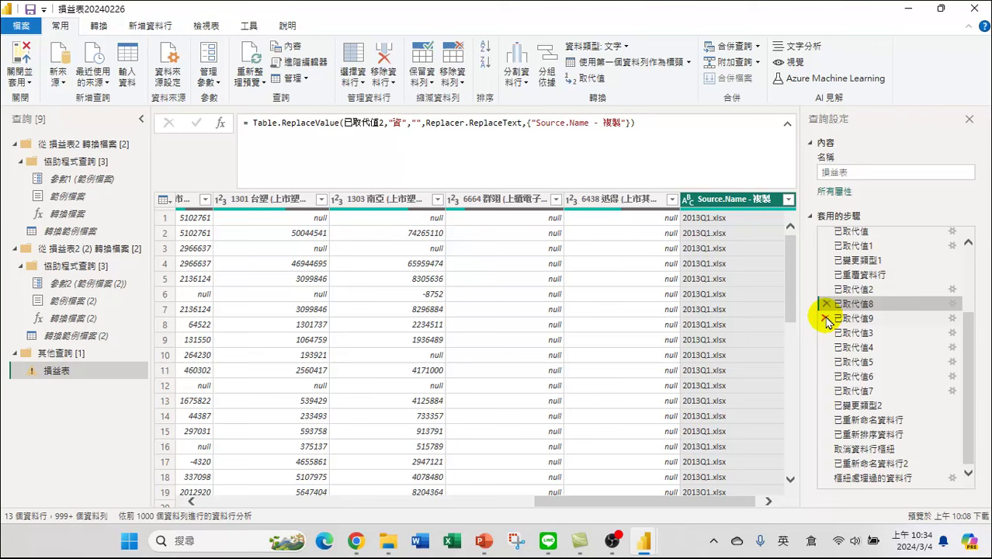
pyautogui.click(850, 319)
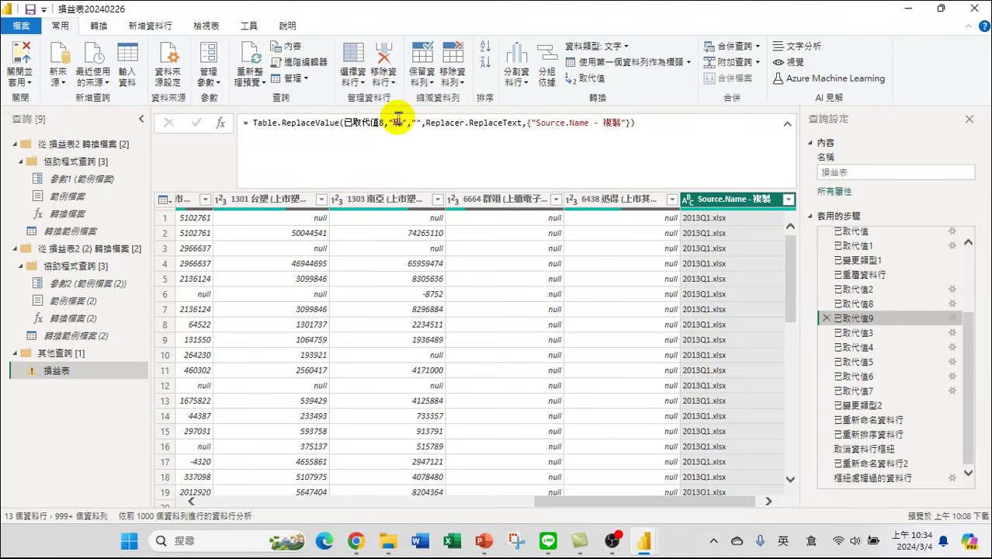
pyautogui.click(790, 201)
pyautogui.click(753, 479)
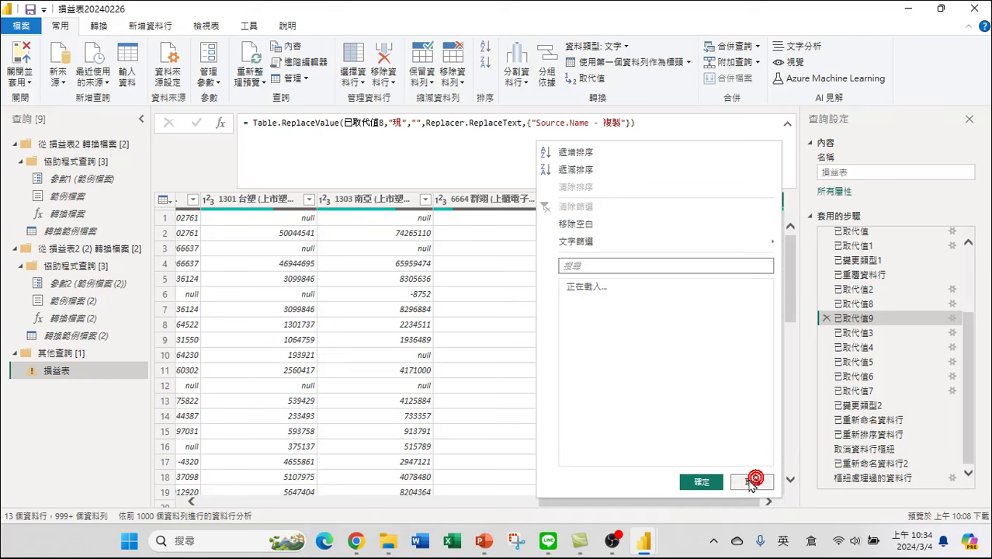
pyautogui.moveTo(767, 324); pyautogui.dragTo(761, 458)
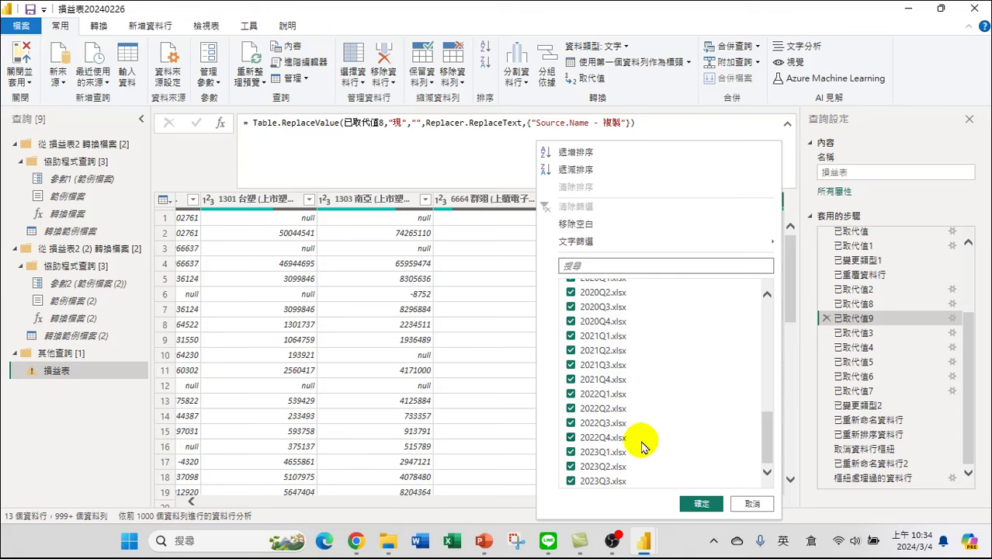
pyautogui.click(752, 503)
pyautogui.click(854, 332)
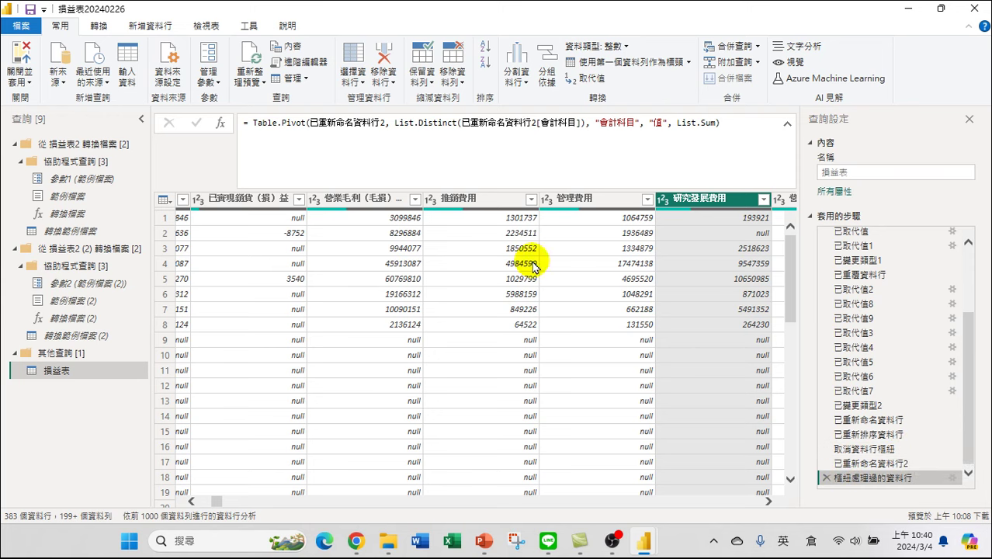
# - Refresh the preview and rename the 損益表 query as 三大報表
pyautogui.click(255, 65)
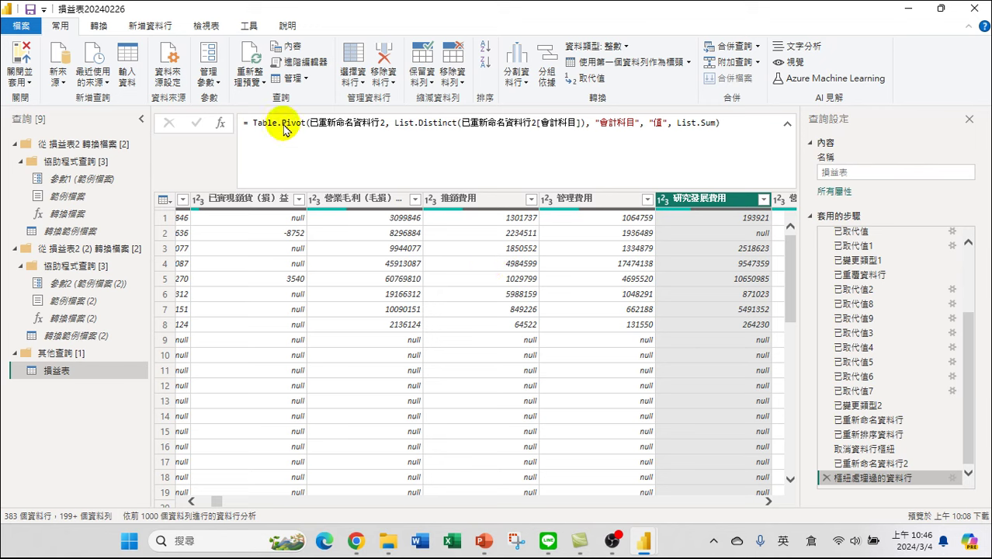
pyautogui.rightClick(62, 370)
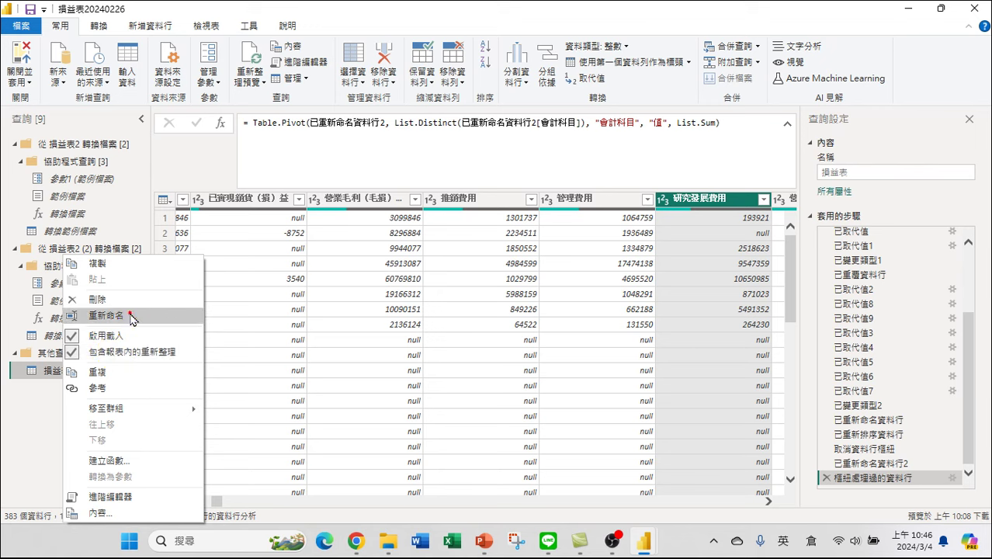
pyautogui.click(102, 317)
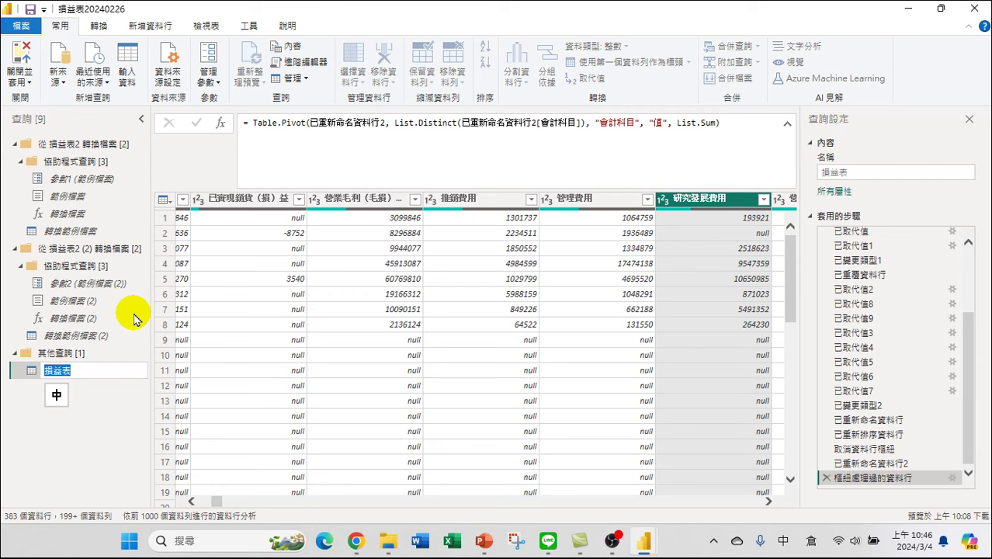
pyautogui.write('三大土土')
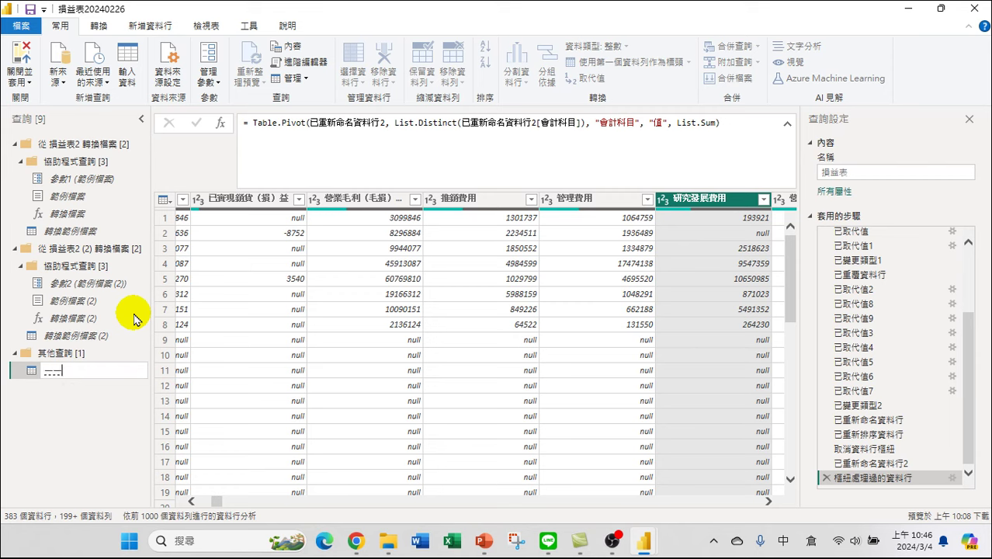
pyautogui.write('報紅女')
pyautogui.click(134, 318)
pyautogui.press('Escape')
pyautogui.press('BackSpace')
pyautogui.press('BackSpace')
pyautogui.write('表')
pyautogui.press('Return')
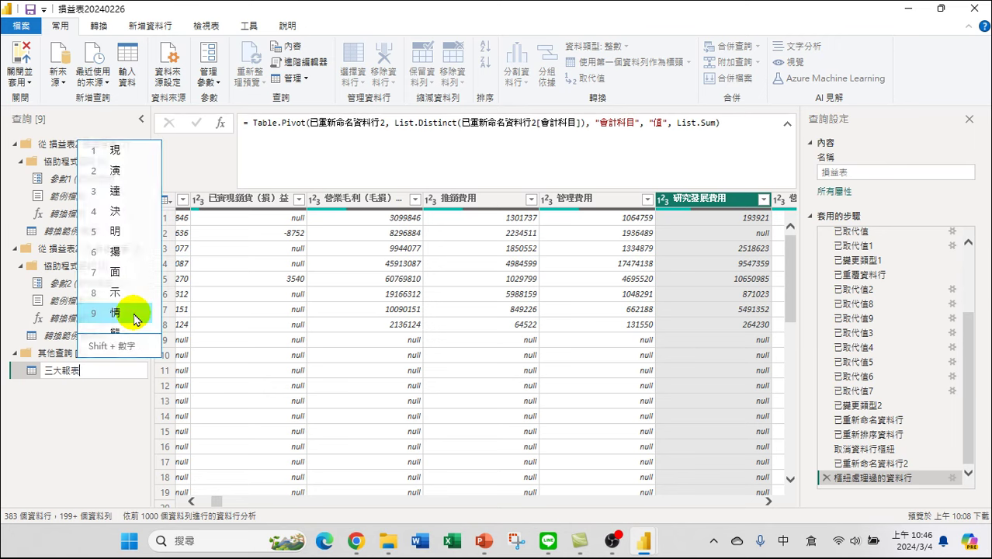
pyautogui.press('Escape')
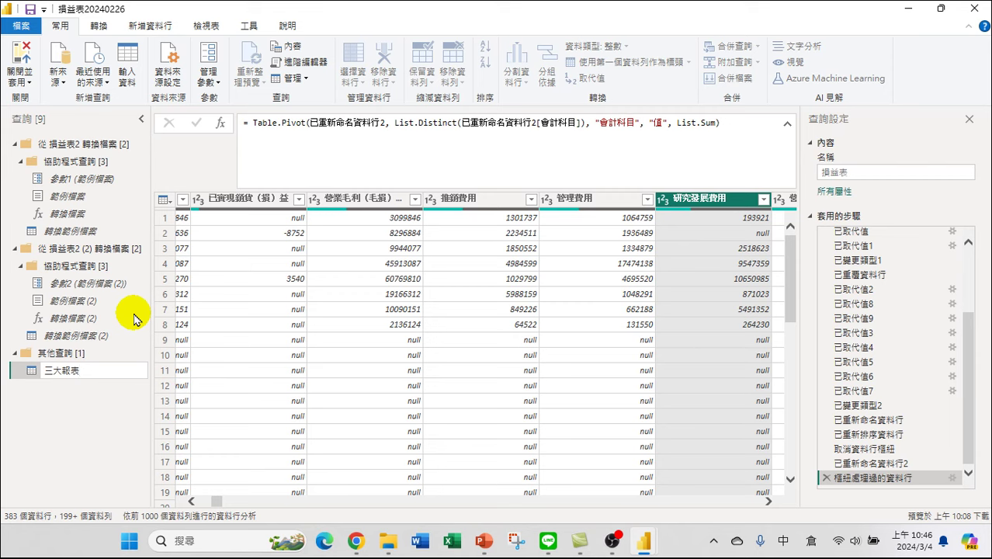
pyautogui.press('Return')
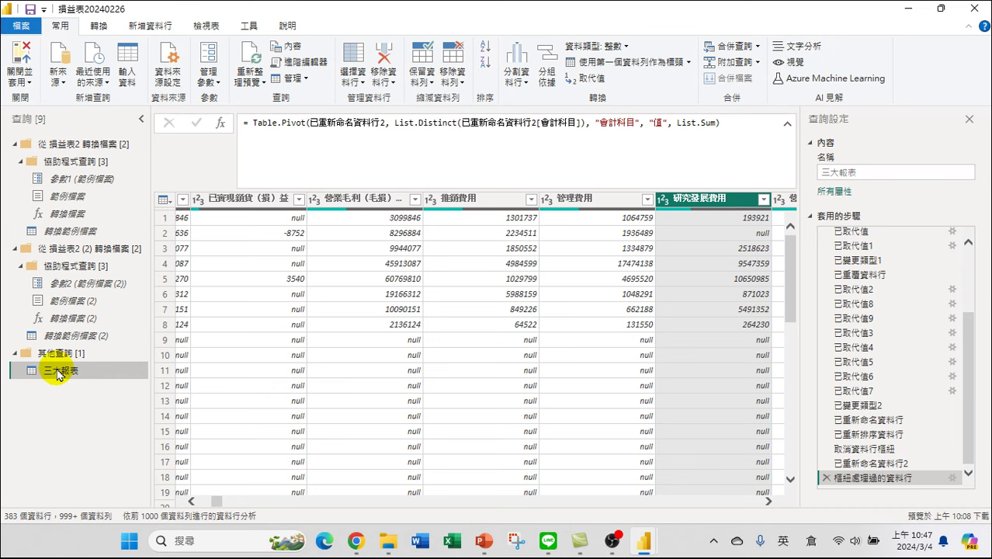
# - Duplicate the 三大報表 query and rename the copy as 資產負債表
pyautogui.rightClick(59, 376)
pyautogui.click(88, 374)
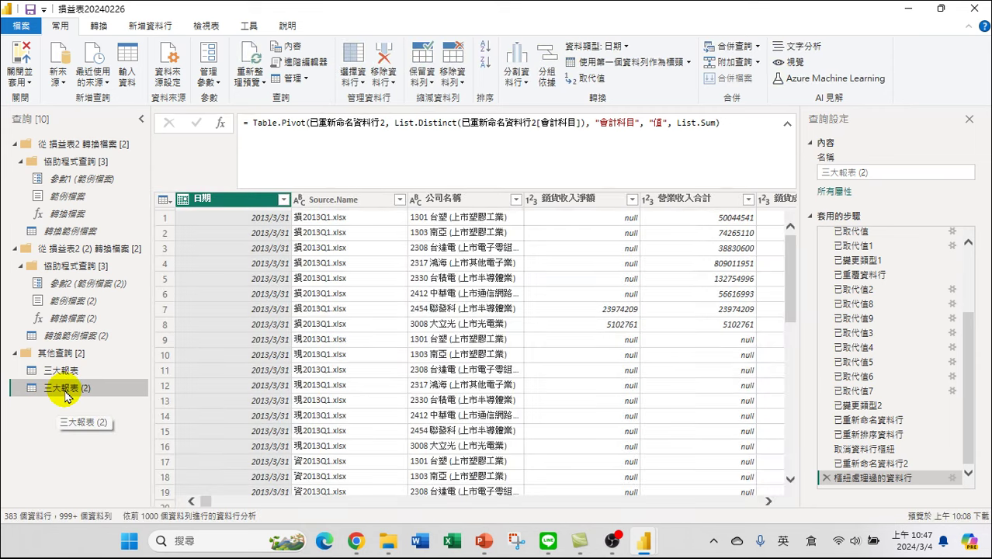
pyautogui.rightClick(65, 395)
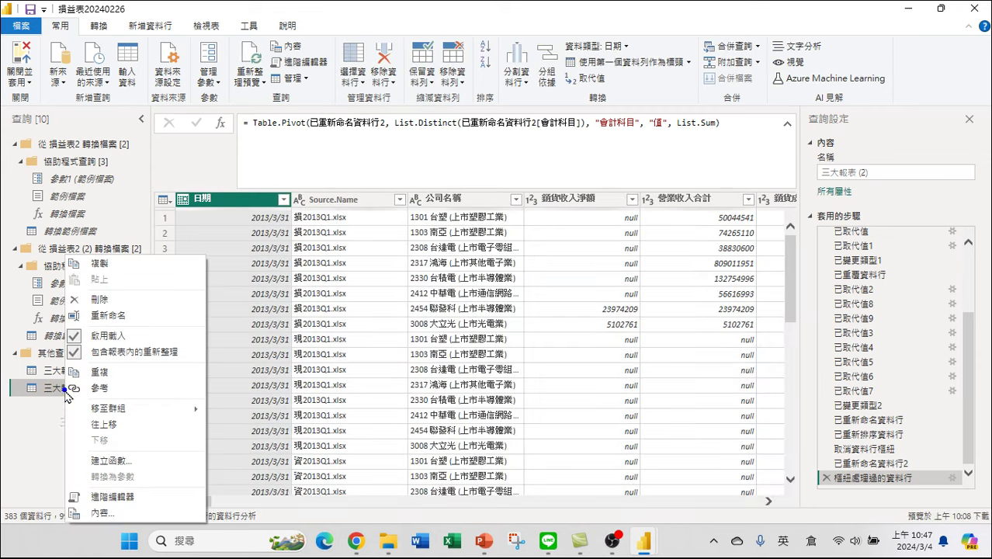
pyautogui.click(113, 316)
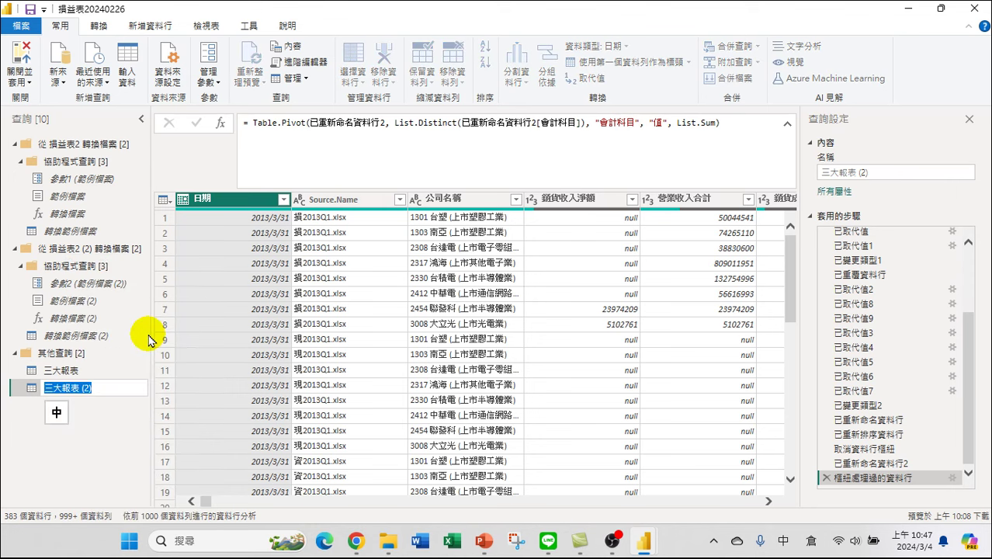
pyautogui.write('戈人')
pyautogui.write('產')
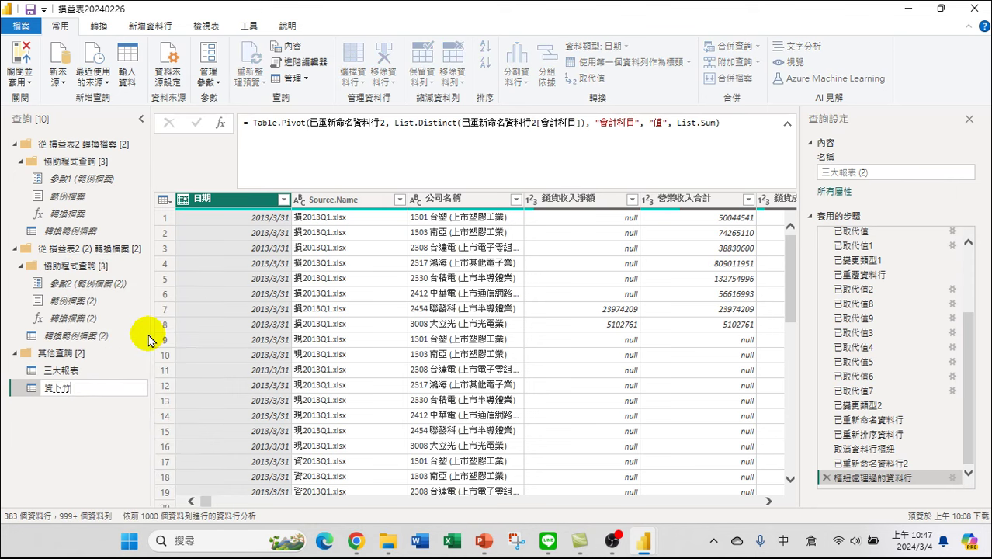
pyautogui.write('ㄈㄨˋㄓㄞˋㄅㄧㄠˇ')
pyautogui.press('Return')
pyautogui.press('Return')
pyautogui.press('shift')
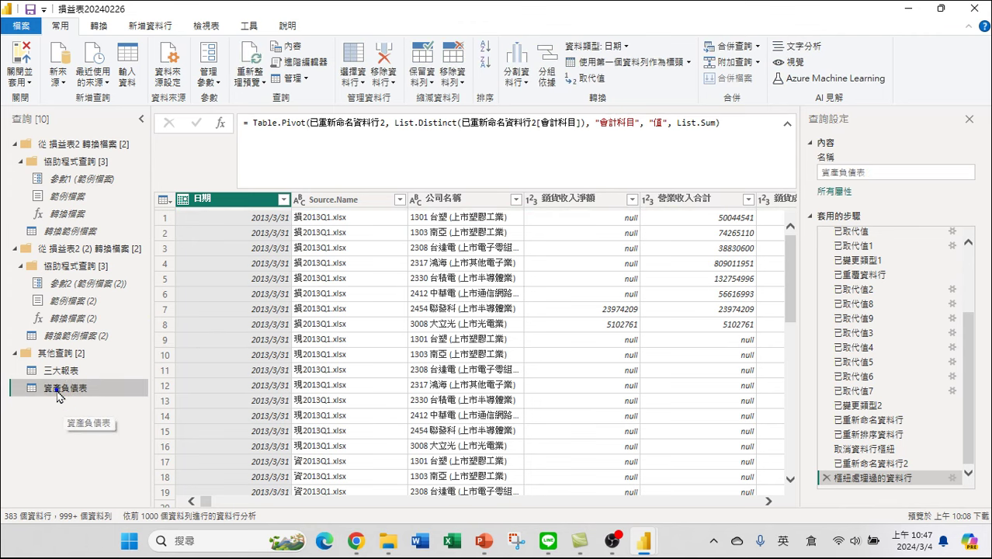
# - Delete the duplicated 資產負債表 query
pyautogui.rightClick(59, 394)
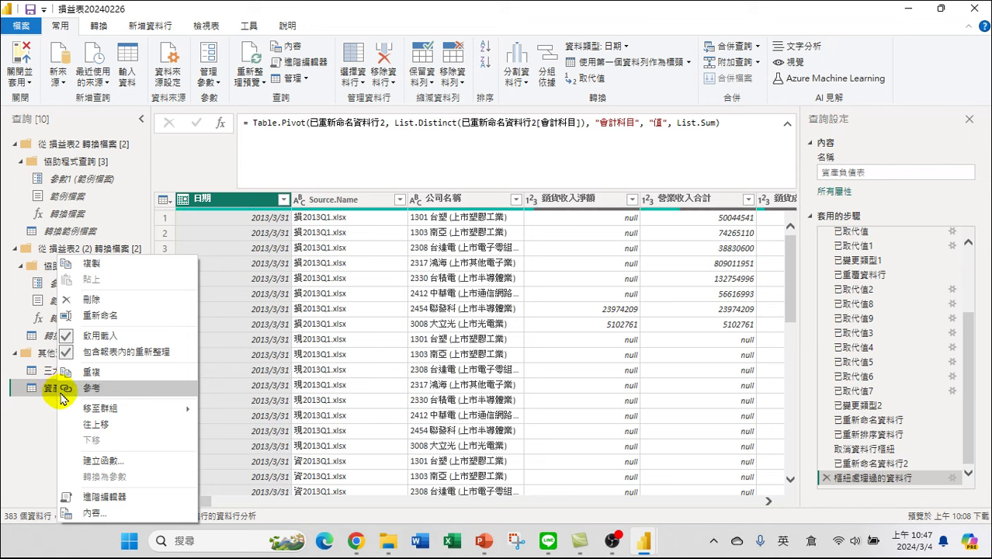
pyautogui.click(128, 305)
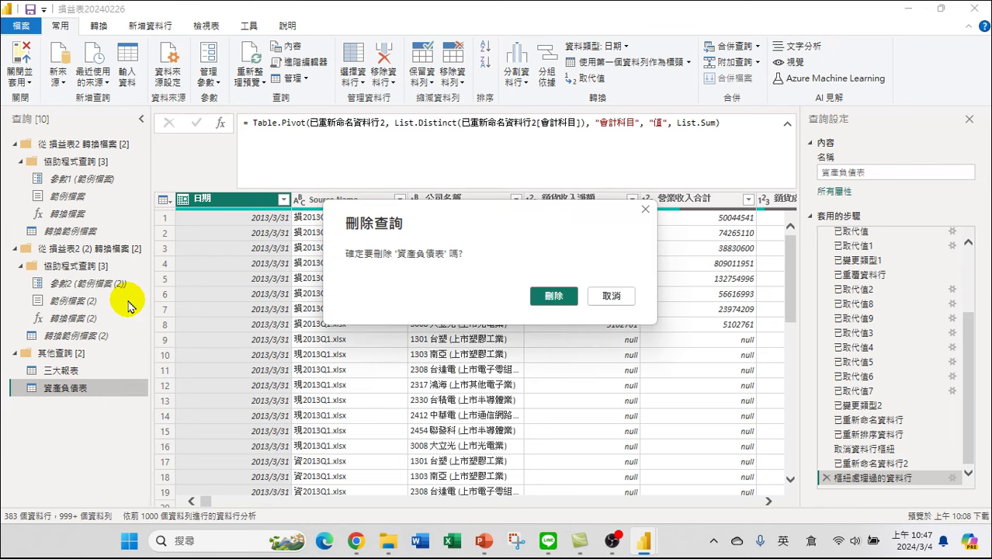
pyautogui.click(553, 296)
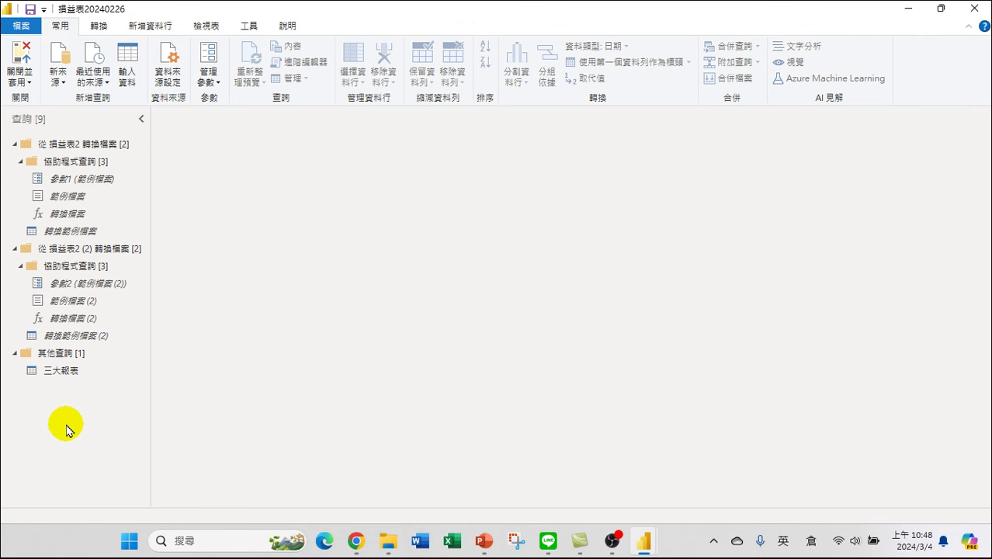
# - Check the 三大報表 query's columns, then close the query editor with its changes applied and expand the table's fields in the report
pyautogui.click(74, 369)
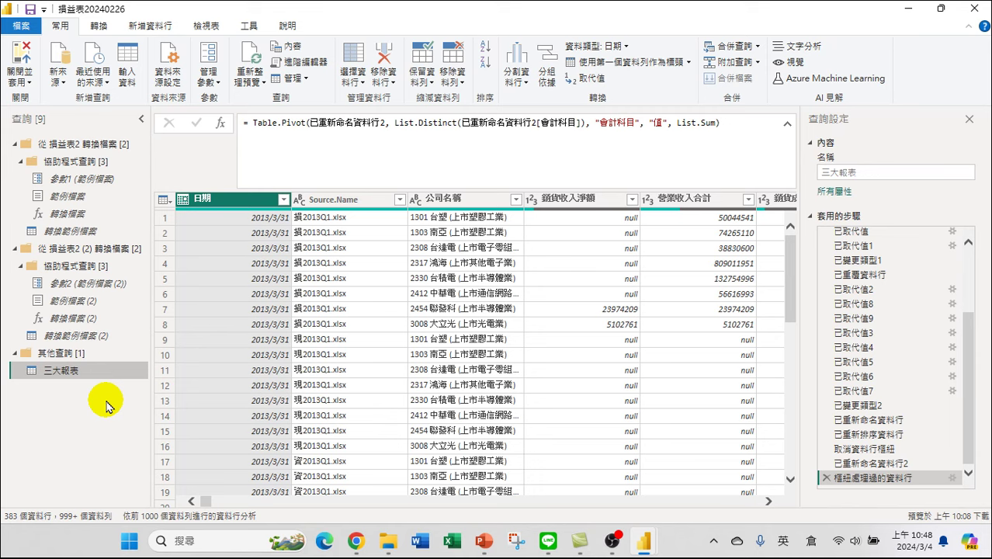
pyautogui.hscroll(5, 359, 414)
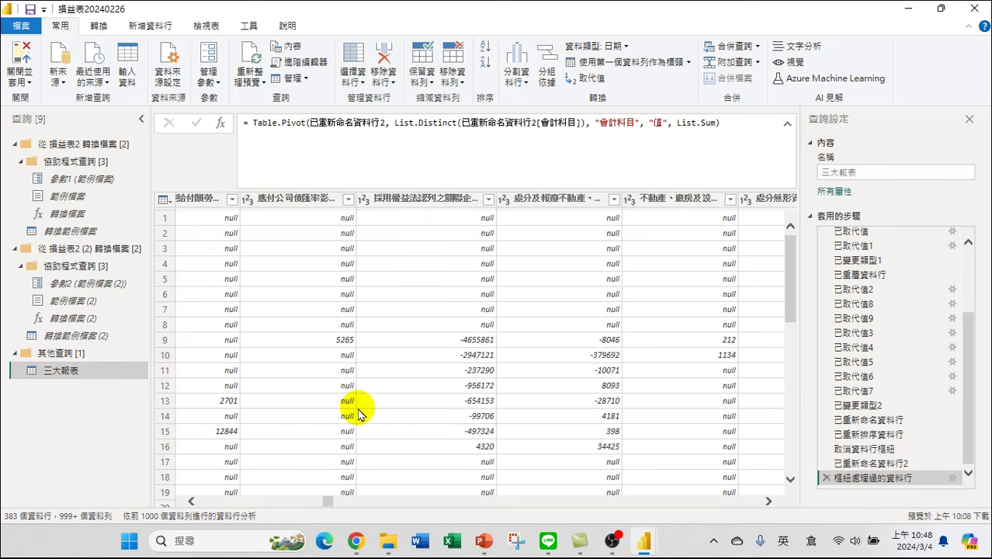
pyautogui.click(23, 54)
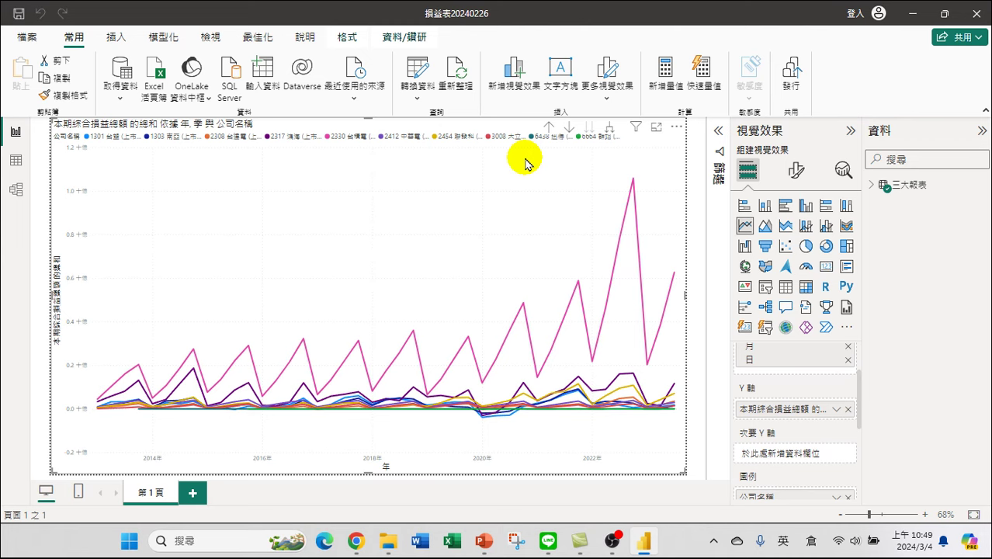
pyautogui.moveTo(904, 195)
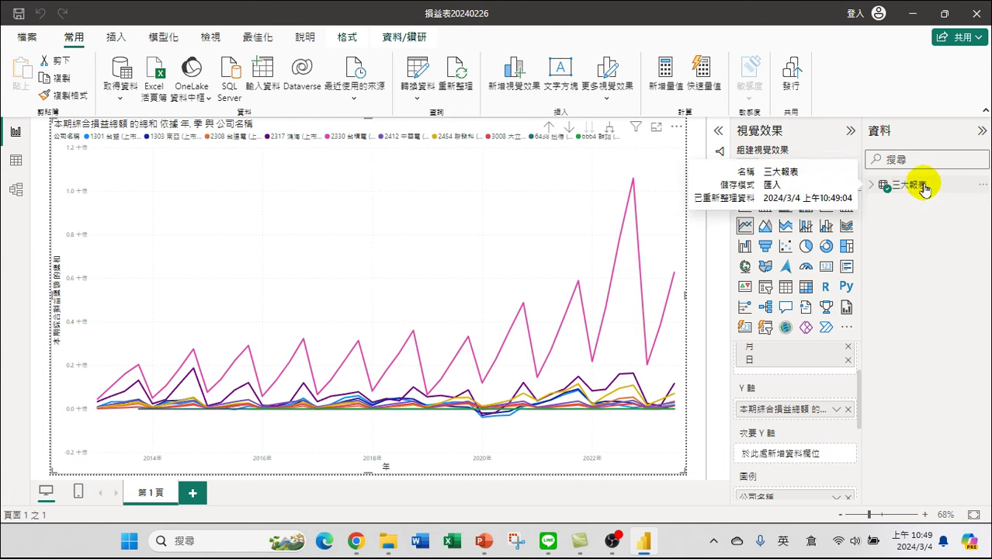
pyautogui.click(872, 186)
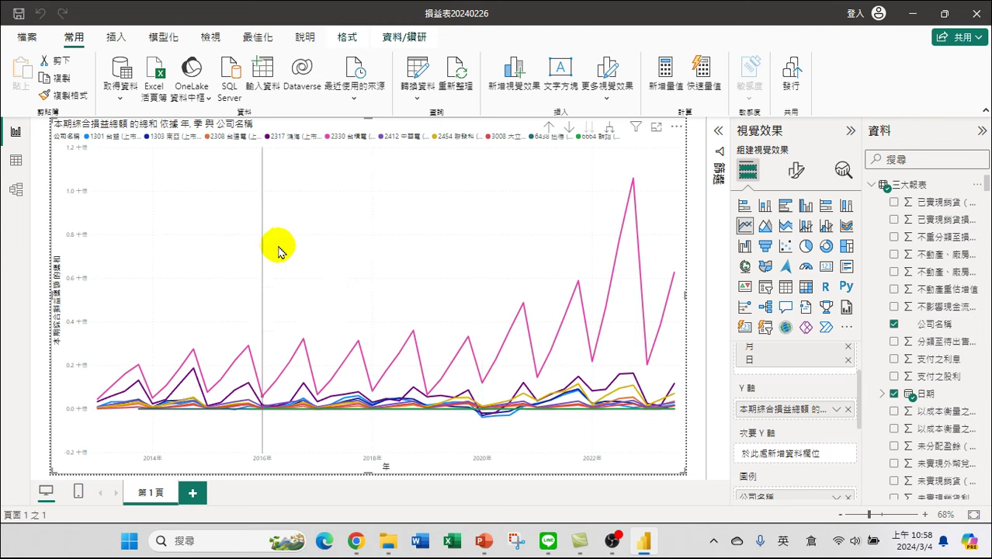
# - Rename the report page 第 1 頁 as 本期綜合損益總額
pyautogui.doubleClick(152, 495)
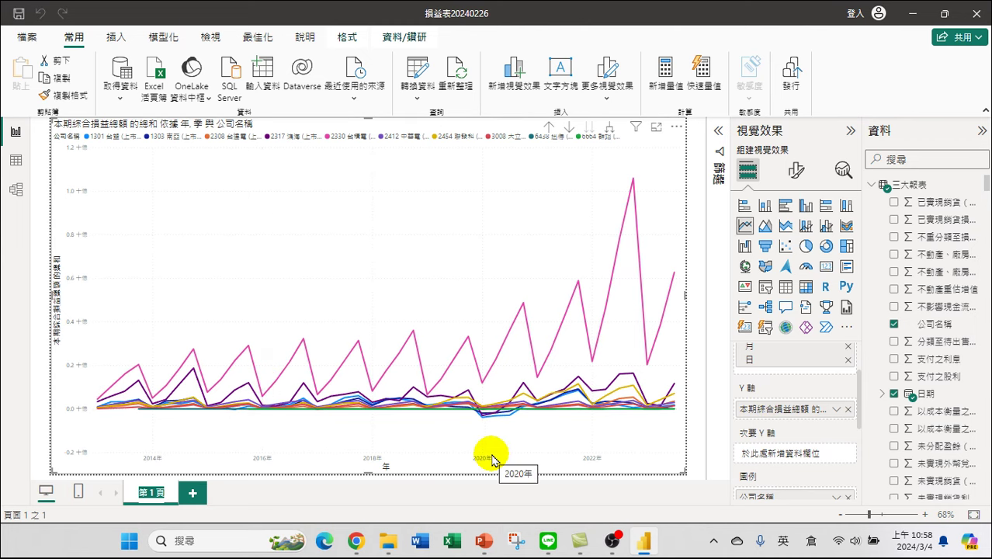
pyautogui.press('shift')
pyautogui.write('dm')
pyautogui.press('space')
pyautogui.write('tcb')
pyautogui.press('space')
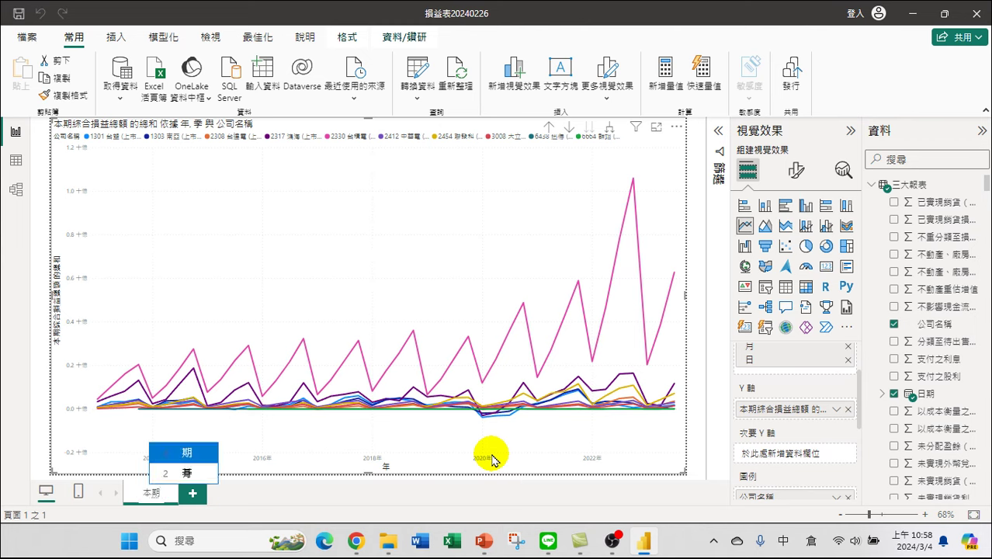
pyautogui.write('1vfjmf')
pyautogui.press('space')
pyautogui.write('omr')
pyautogui.press('space')
pyautogui.write('qrbc')
pyautogui.press('space')
pyautogui.write('tcb')
pyautogui.press('space')
pyautogui.write('1vfhwp')
pyautogui.press('space')
pyautogui.write('1trmbc')
pyautogui.press('space')
pyautogui.press('Return')
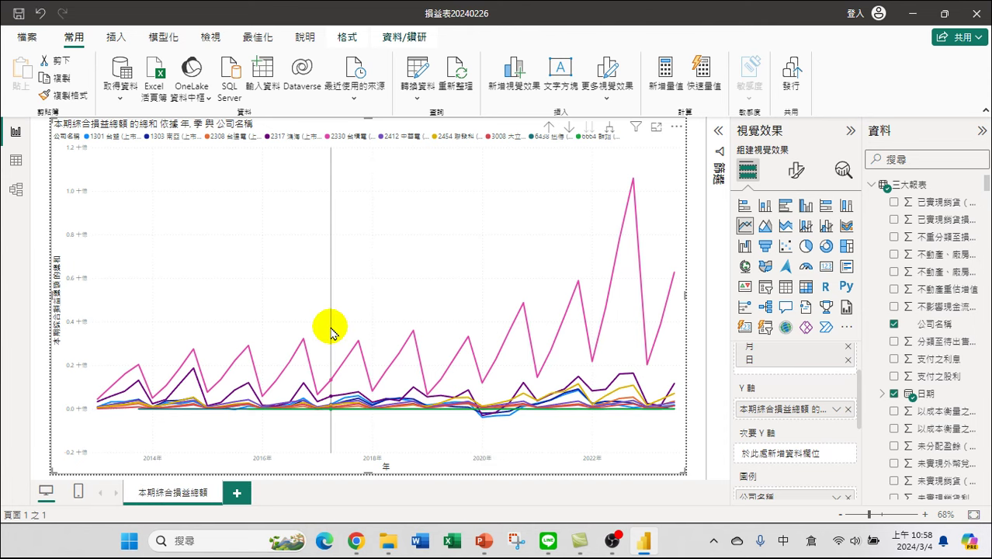
# - Duplicate the 本期綜合損益總額 page and rename the copy as 負債總額
pyautogui.moveTo(336, 335)
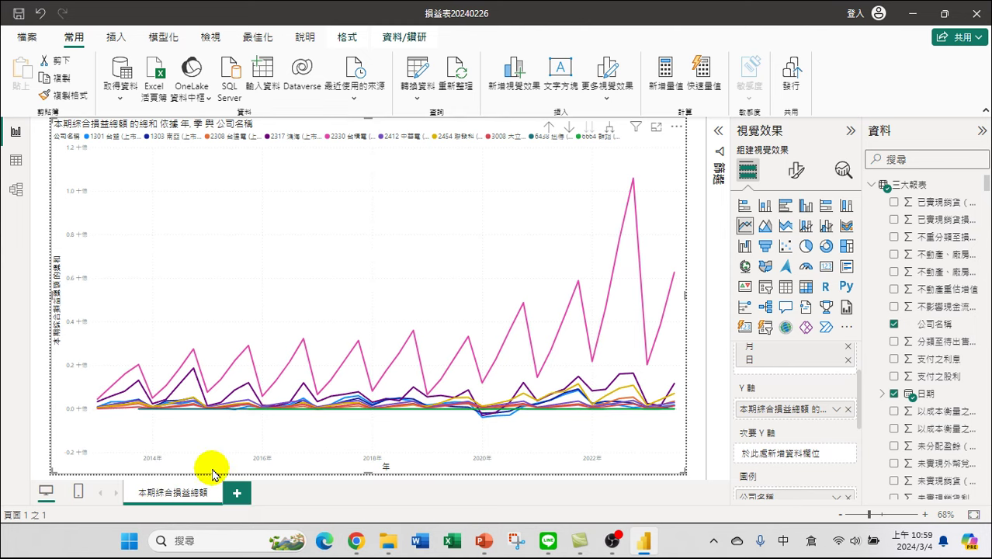
pyautogui.rightClick(173, 494)
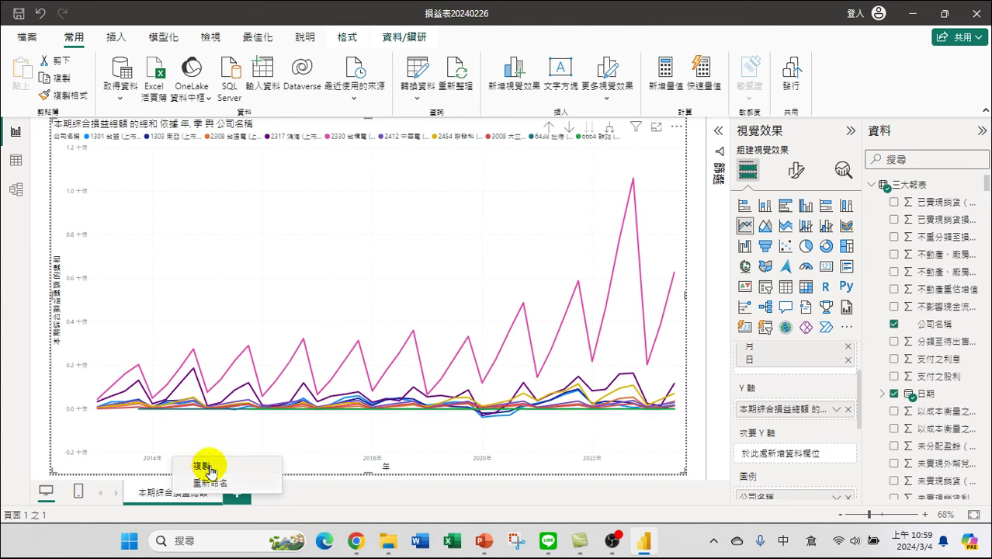
pyautogui.click(209, 466)
pyautogui.doubleClick(262, 491)
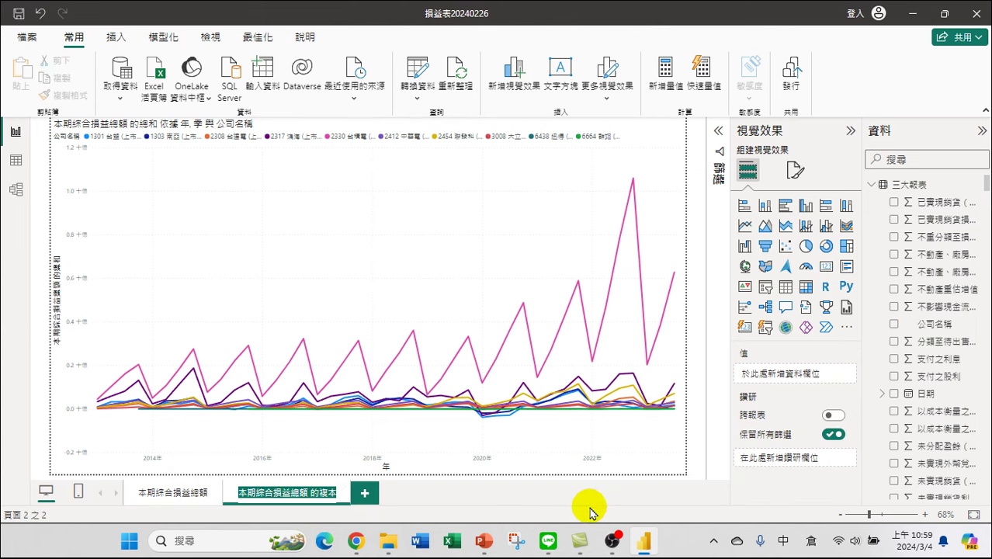
pyautogui.press('End')
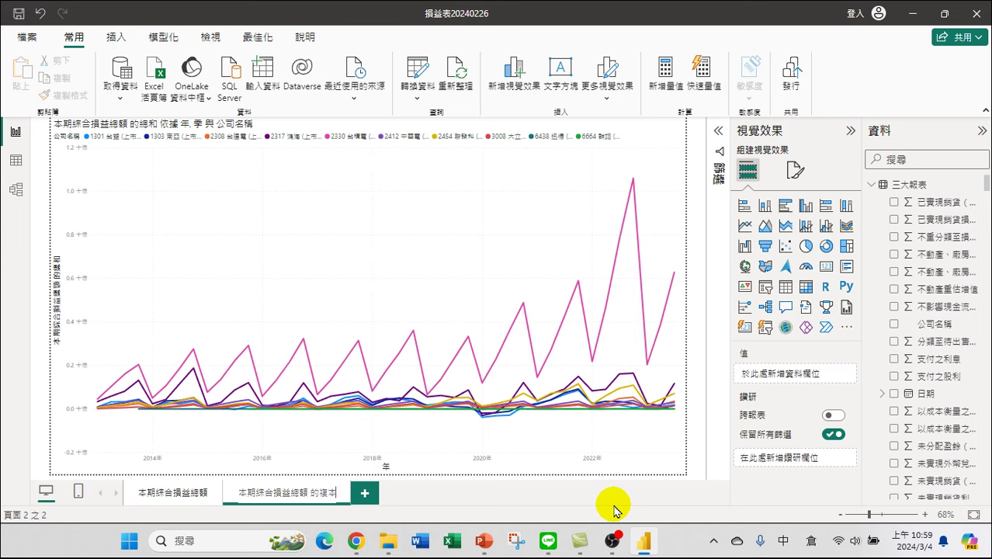
pyautogui.press('BackSpace')
pyautogui.press('BackSpace')
pyautogui.press('BackSpace')
pyautogui.press('BackSpace')
pyautogui.press('Return')
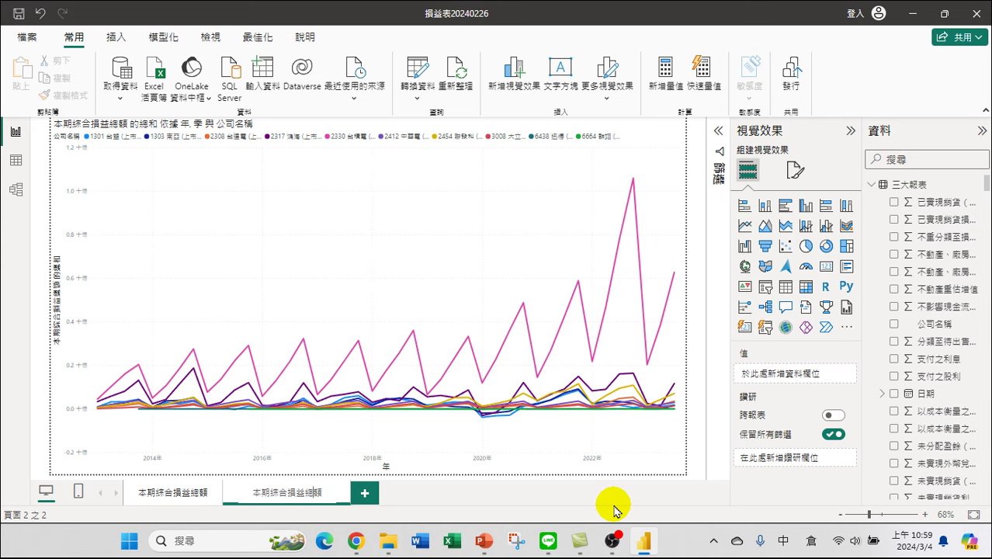
pyautogui.press('BackSpace')
pyautogui.press('BackSpace')
pyautogui.press('BackSpace')
pyautogui.press('BackSpace')
pyautogui.press('BackSpace')
pyautogui.press('BackSpace')
pyautogui.write('負債')
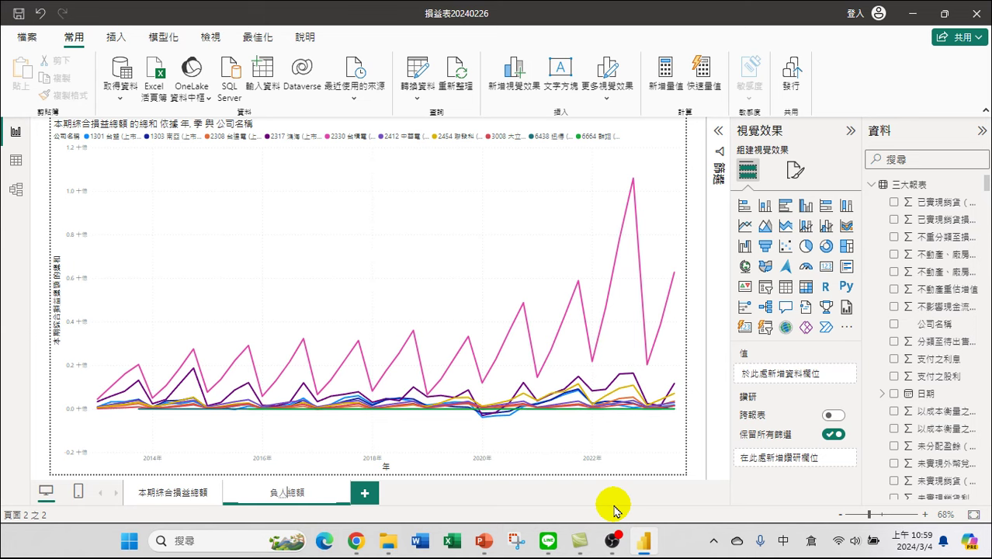
pyautogui.press('Return')
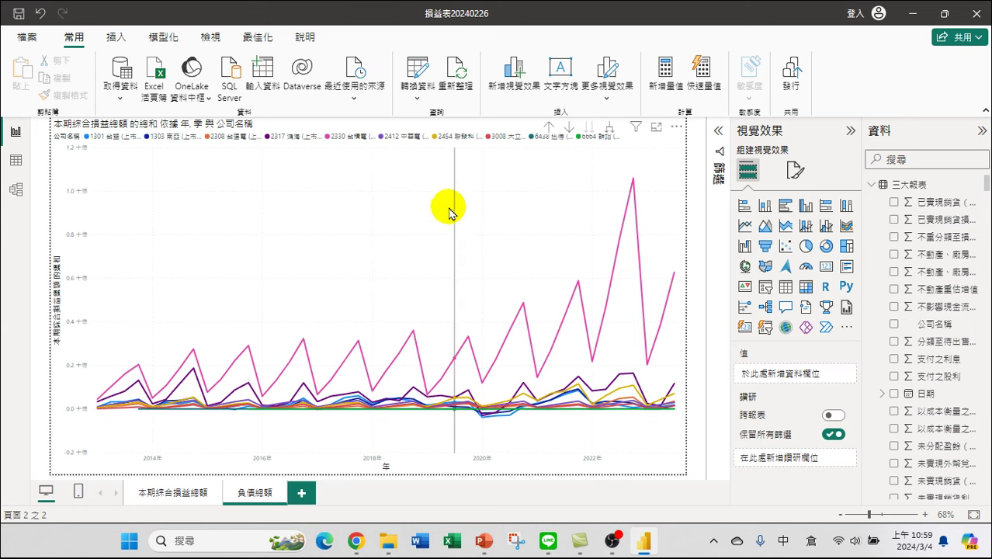
# - Remove the 本期綜合損益總額 field from the Y axis of the line chart on the 負債總額 page
pyautogui.click(433, 260)
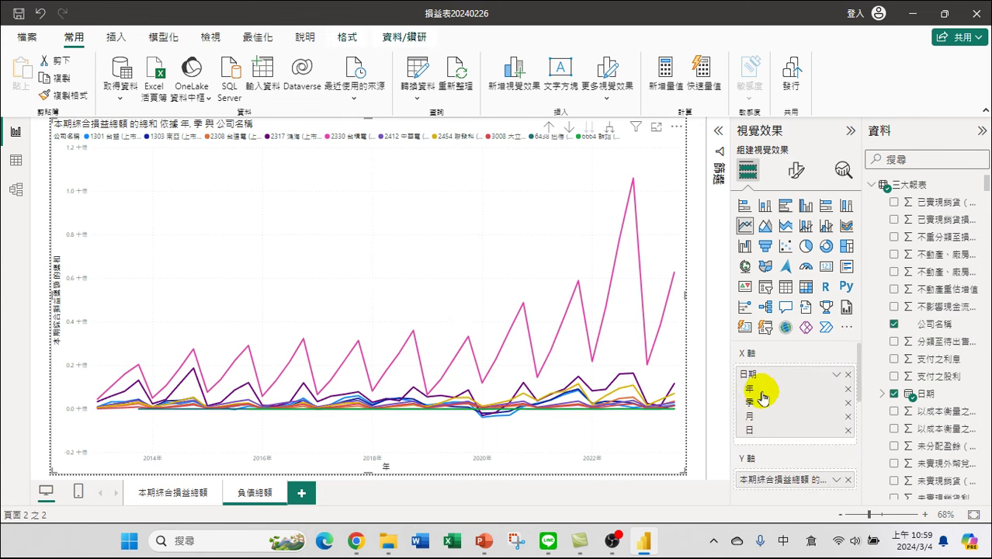
pyautogui.scroll(-1, 776, 427)
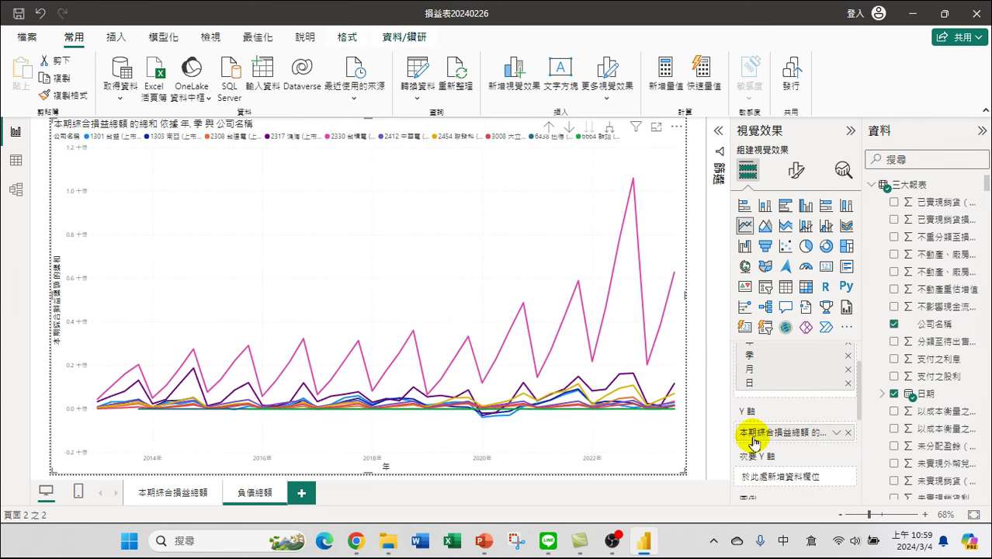
pyautogui.click(849, 432)
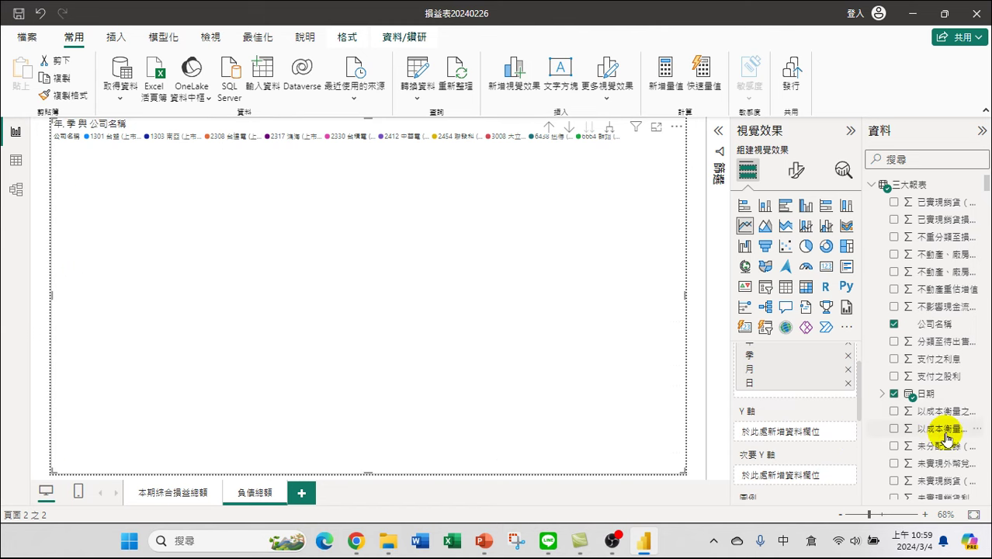
# - Search the data fields for 負債, widen the field list and add 負債總額 to the line chart's Y axis
pyautogui.scroll(-3, 942, 342)
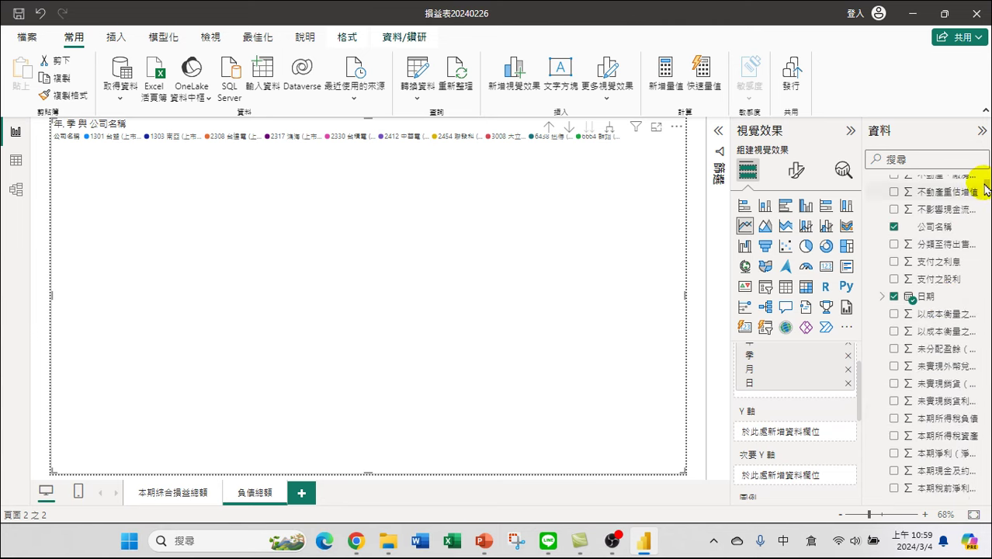
pyautogui.click(928, 159)
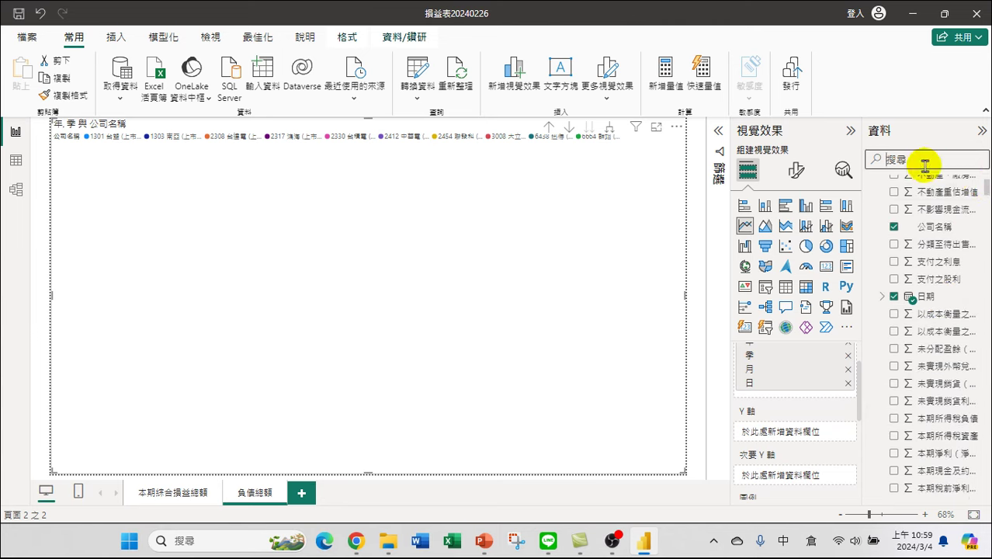
pyautogui.write('ㄋㄨˋㄓㄞˋ')
pyautogui.press('shift')
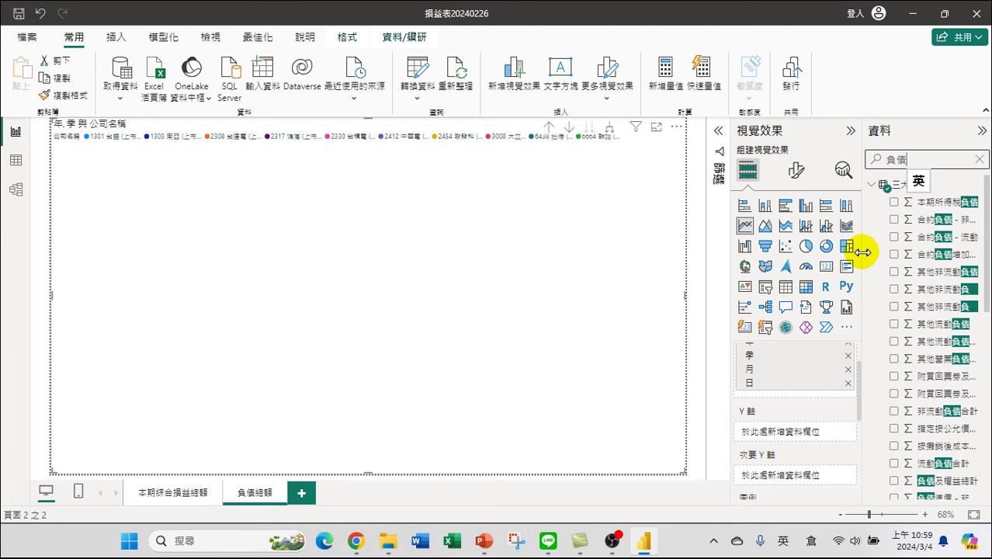
pyautogui.moveTo(862, 253); pyautogui.dragTo(810, 249)
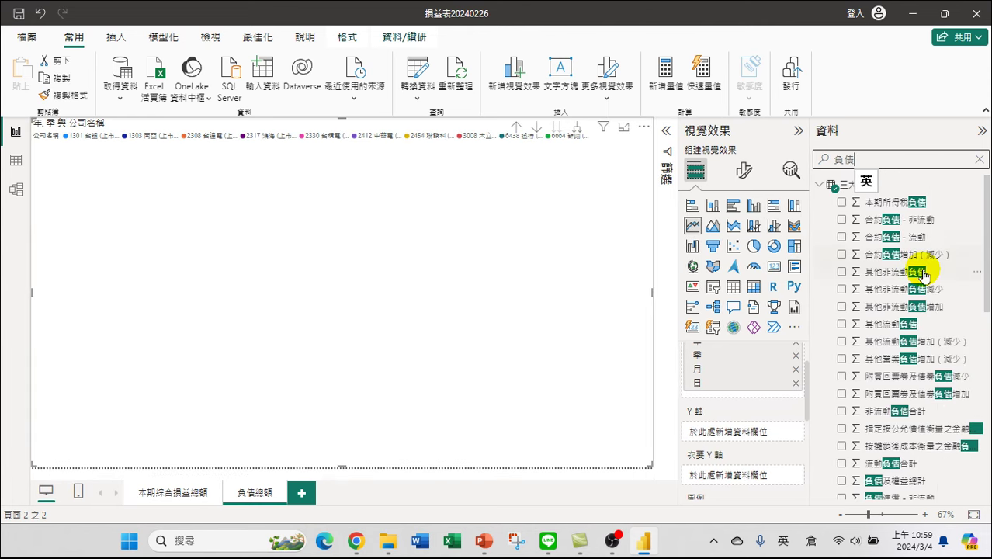
pyautogui.scroll(-3, 919, 485)
pyautogui.click(892, 470)
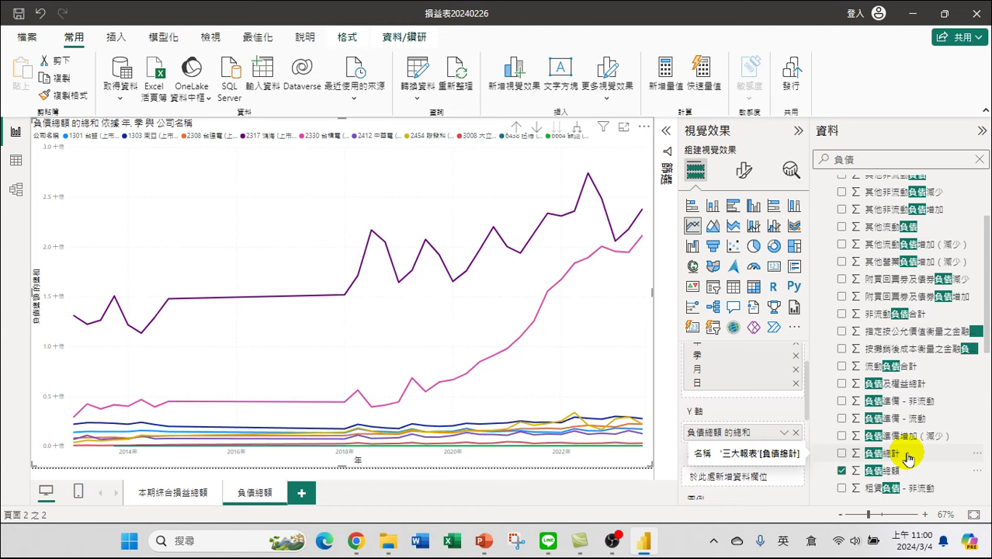
# - Duplicate the 負債總額 report page and rename the copy as 期末現金與約當現金總額
pyautogui.rightClick(256, 493)
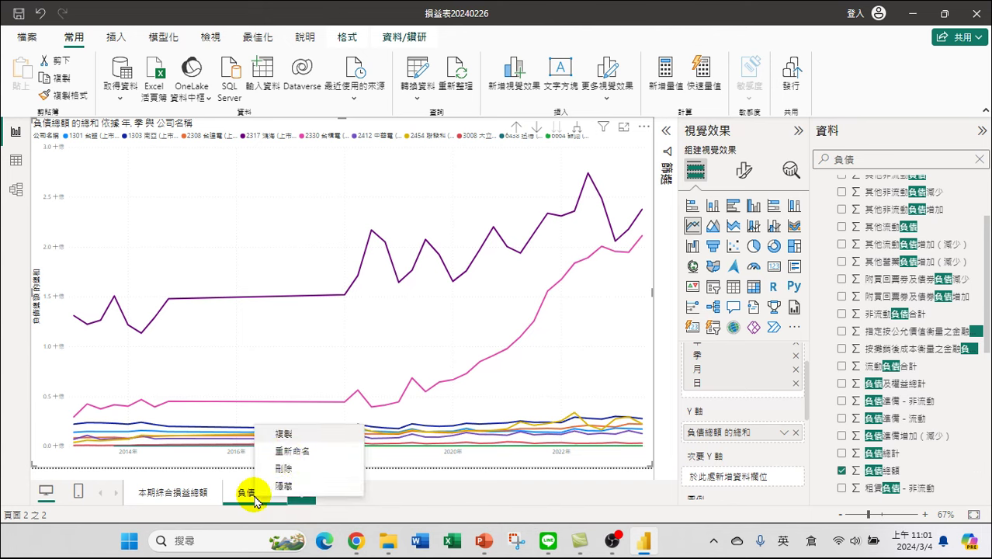
pyautogui.click(281, 434)
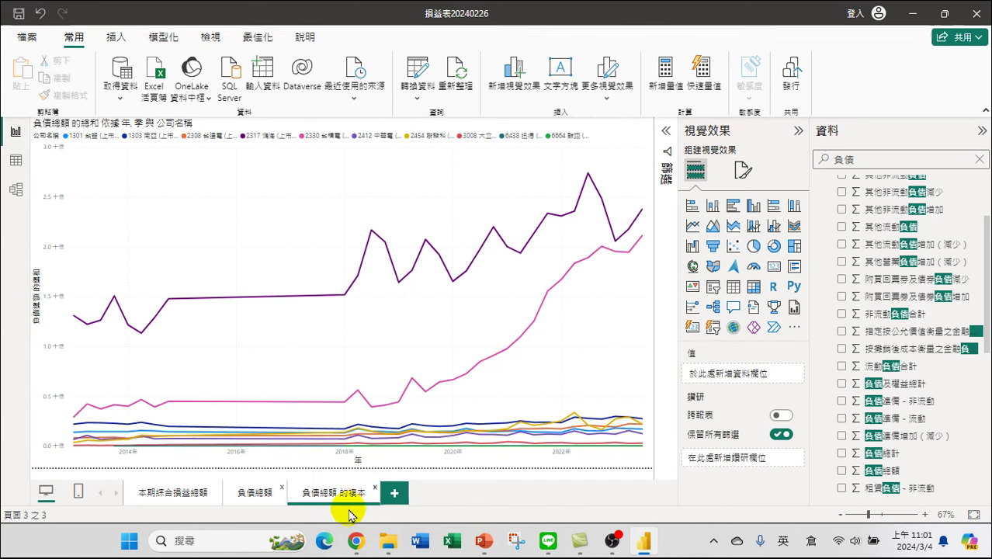
pyautogui.doubleClick(350, 499)
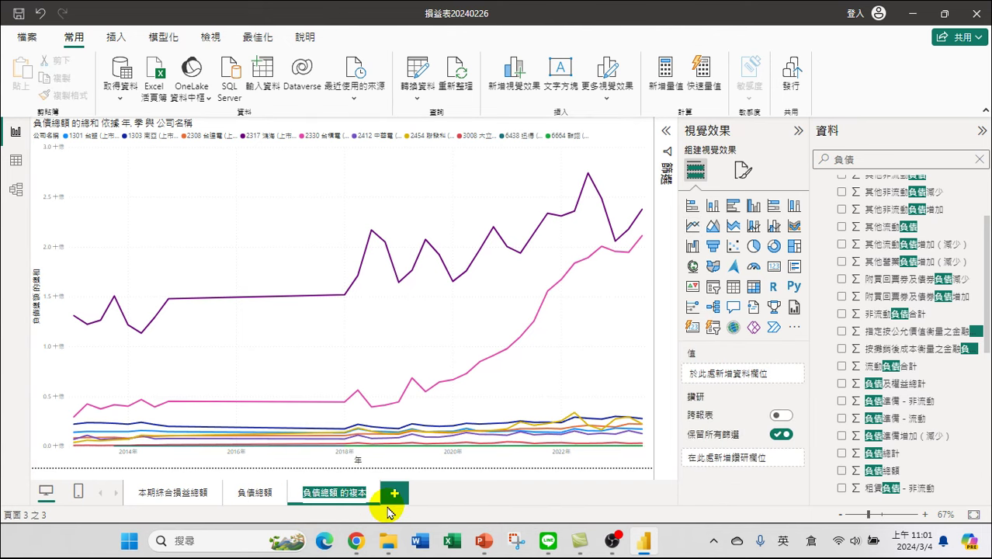
pyautogui.press('BackSpace')
pyautogui.write('f')
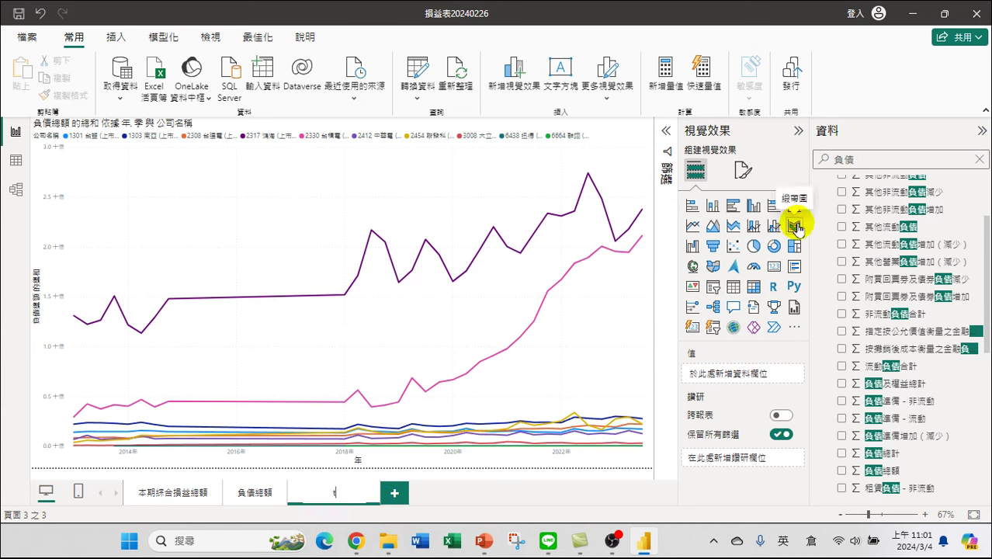
pyautogui.press('BackSpace')
pyautogui.press('shift')
pyautogui.write('fu6')
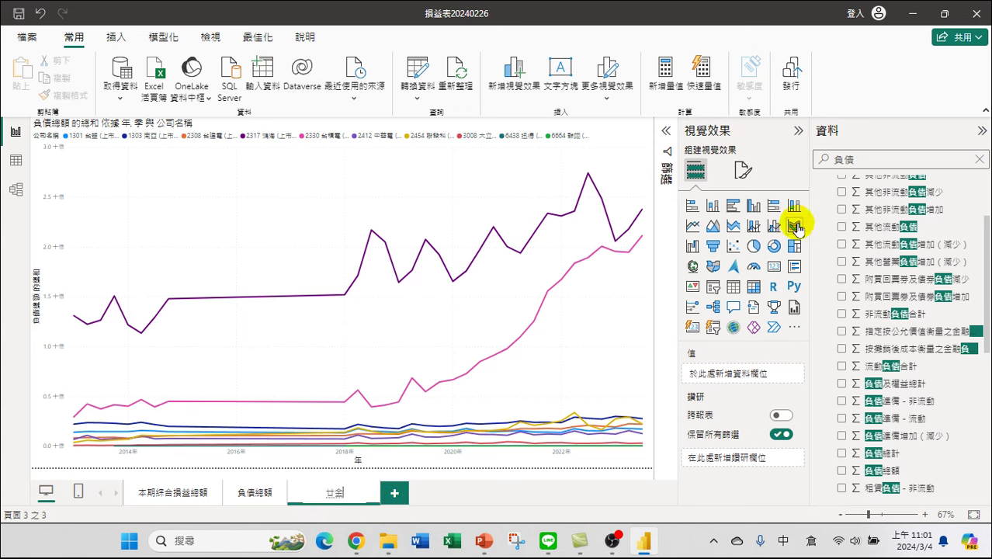
pyautogui.write('ai4')
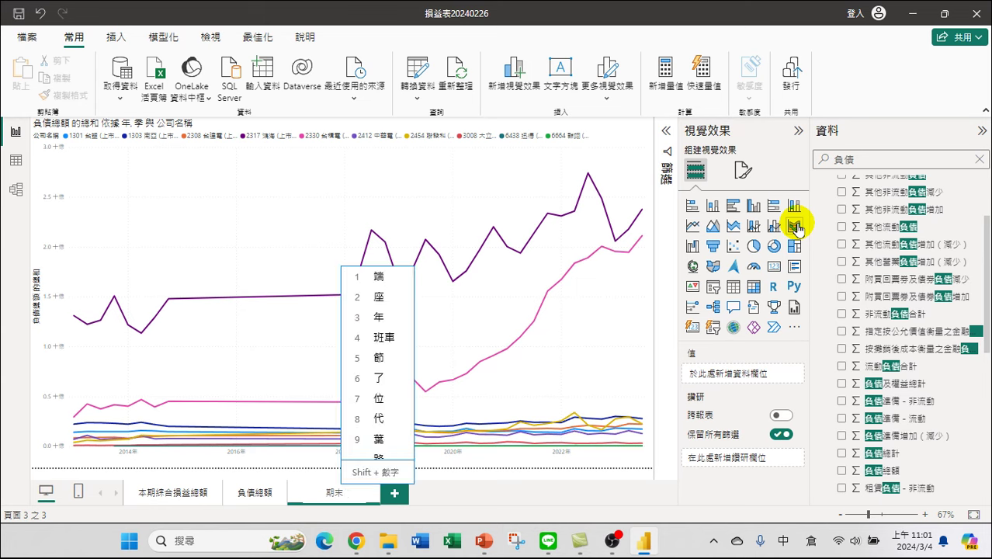
pyautogui.write('vu04r')
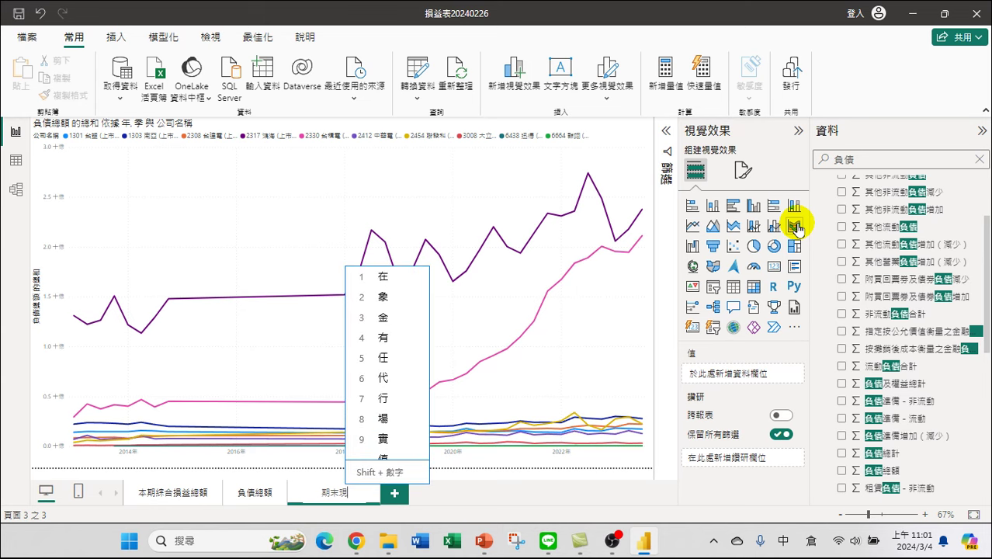
pyautogui.write('up m3m,')
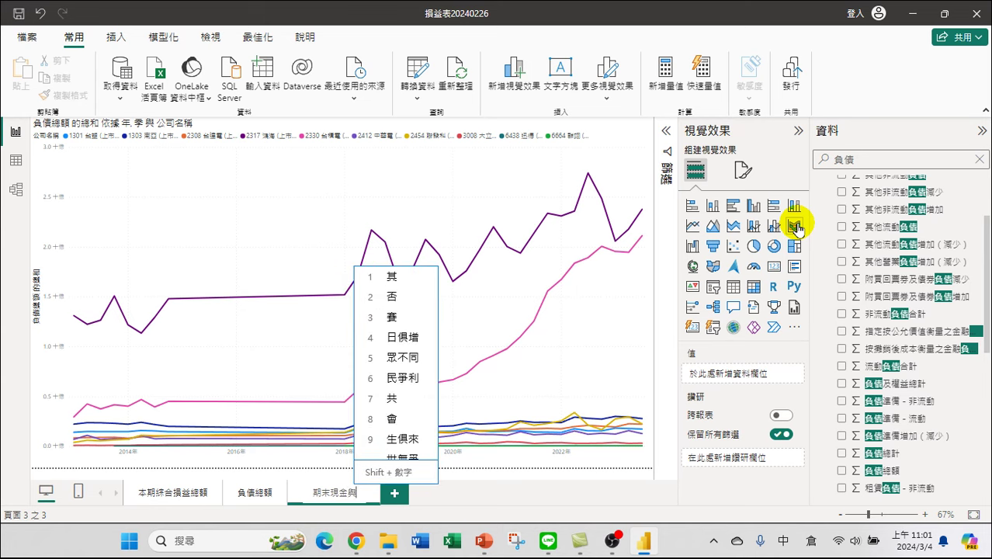
pyautogui.write('4')
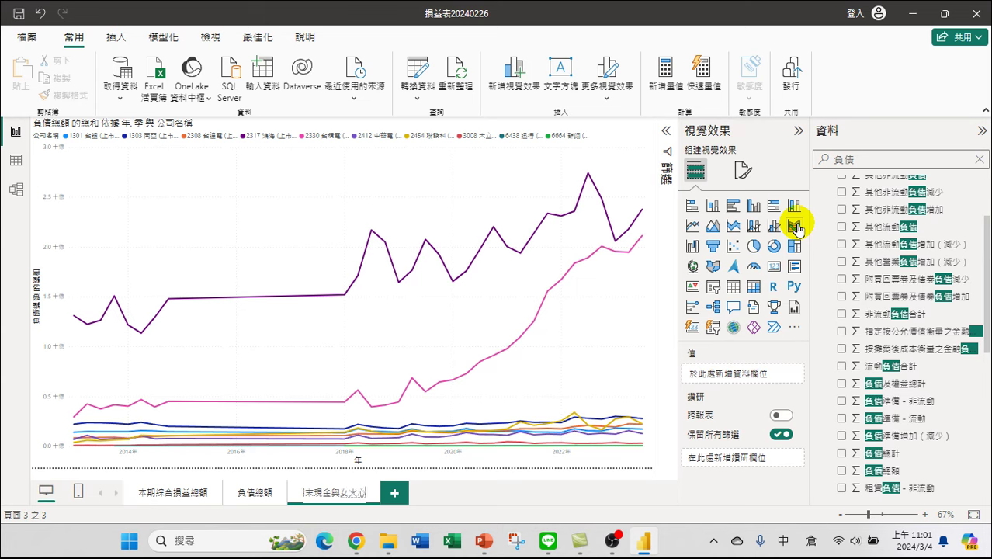
pyautogui.write('2; vu04rup yj/3k6')
pyautogui.press('Return')
pyautogui.press('Return')
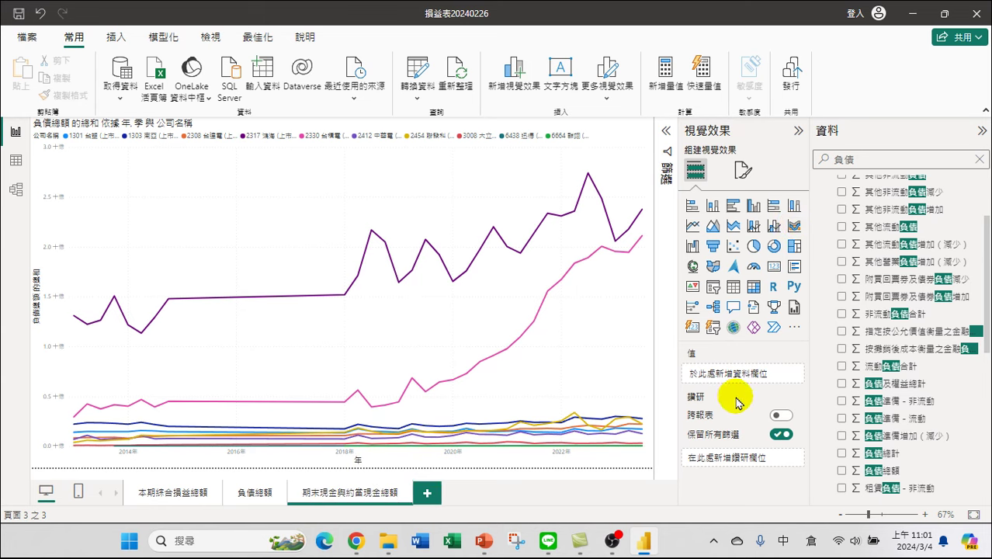
# - Replace 負債總額 on the duplicated chart's Y axis with 期末現金及約當現金餘額, searching the fields for 現金
pyautogui.click(357, 353)
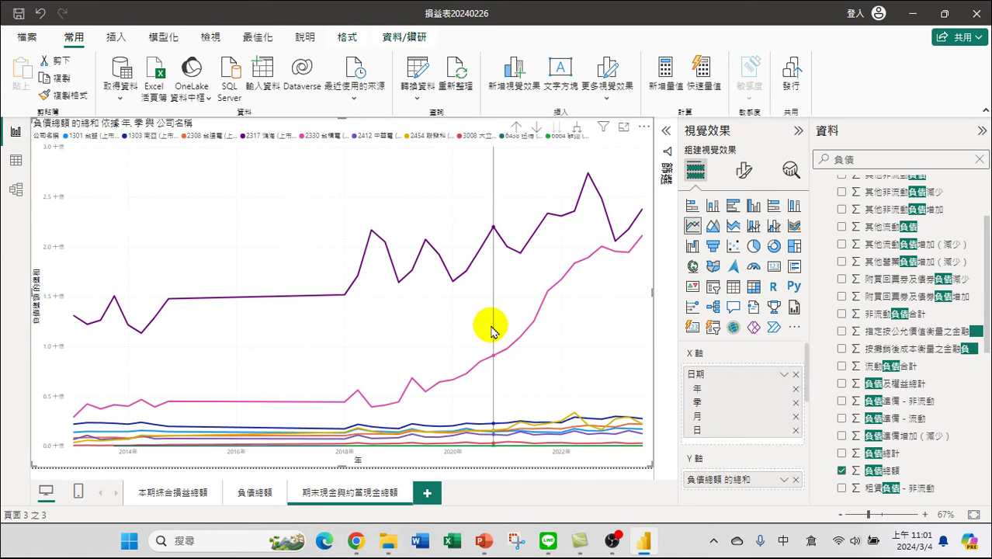
pyautogui.click(796, 480)
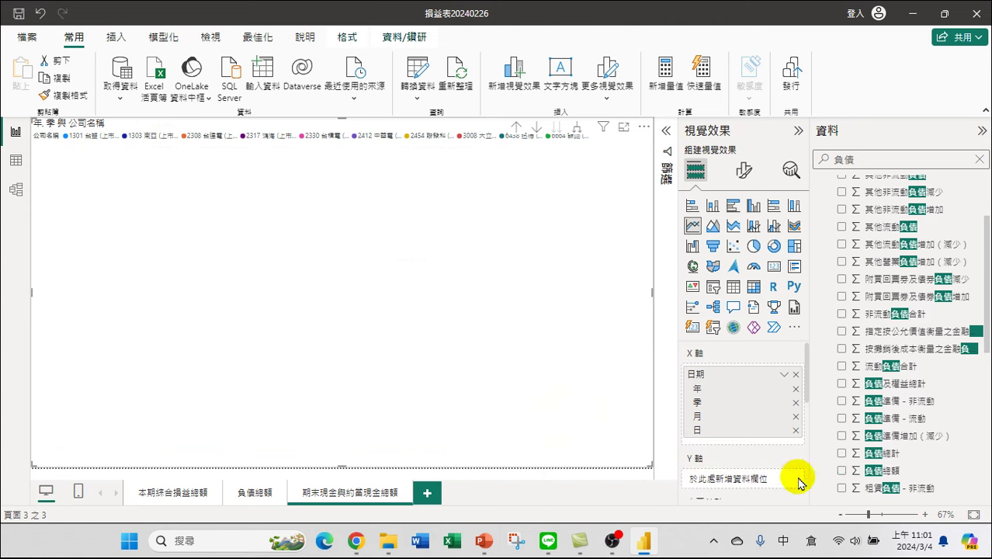
pyautogui.doubleClick(870, 159)
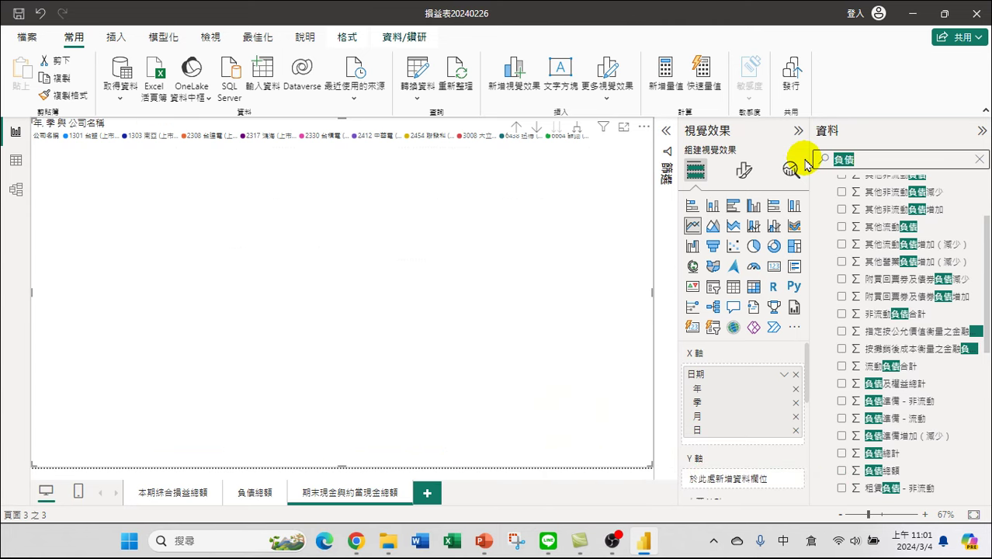
pyautogui.write('現金')
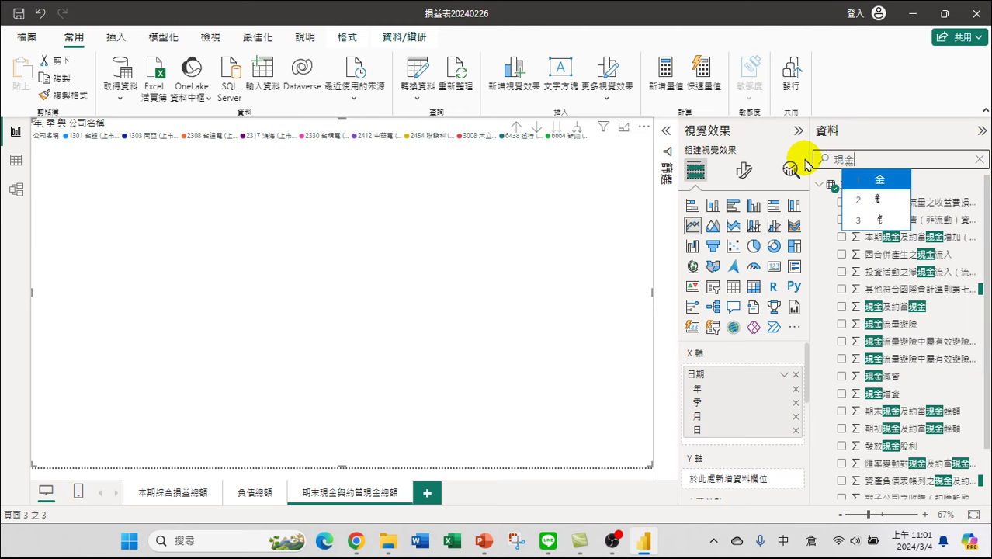
pyautogui.press('Return')
pyautogui.press('Escape')
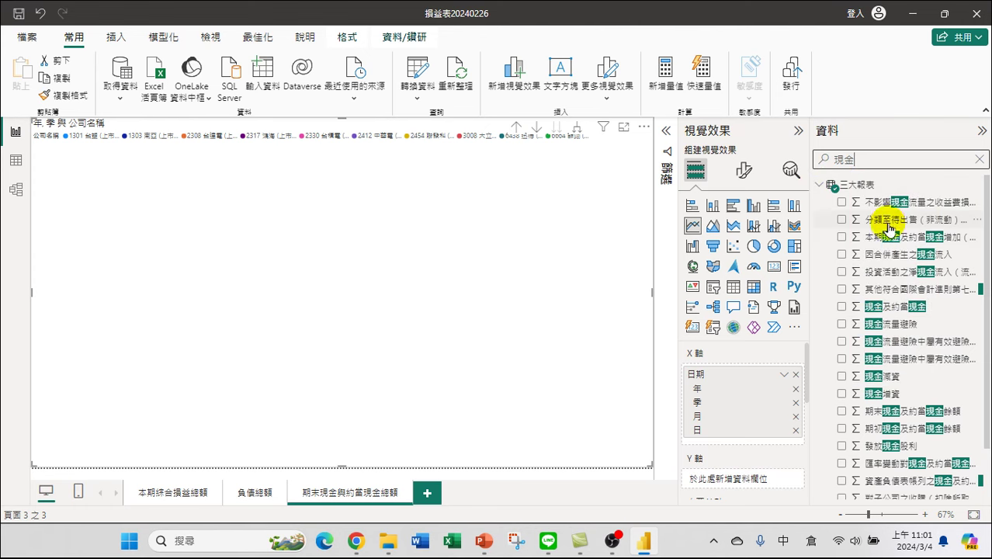
pyautogui.scroll(-2, 887, 272)
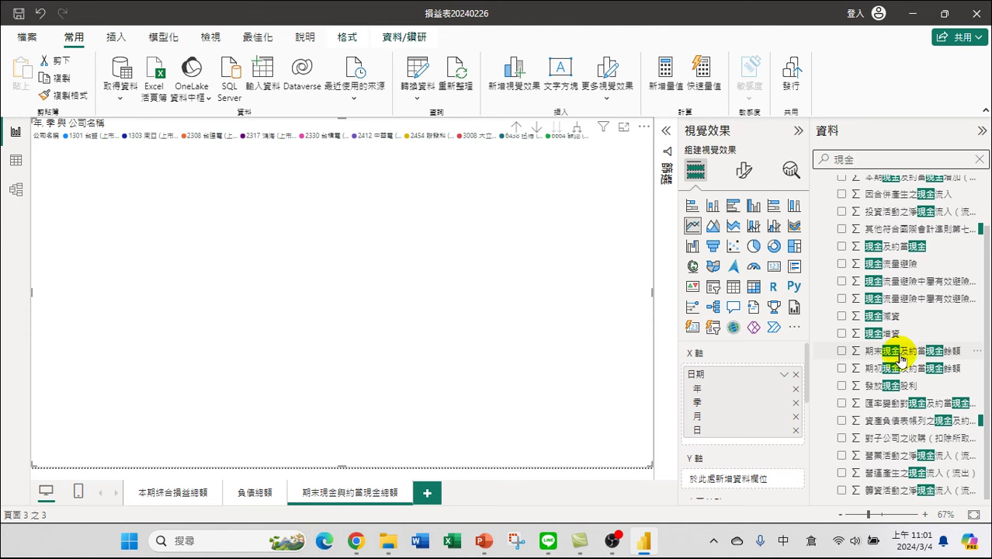
pyautogui.click(842, 351)
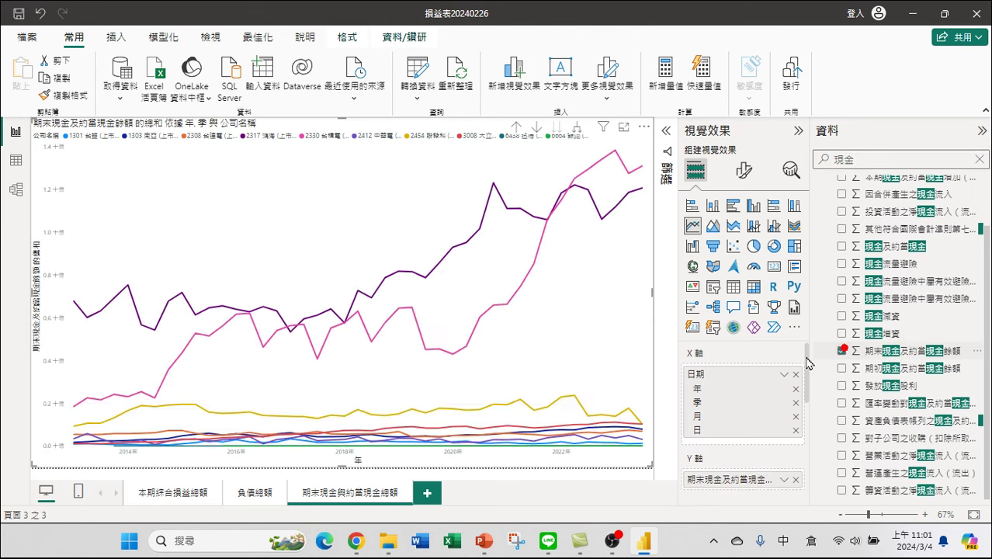
# - Correct the name of the 期末現金與約當現金總額 page to 期末現金與約當現金餘額
pyautogui.doubleClick(392, 502)
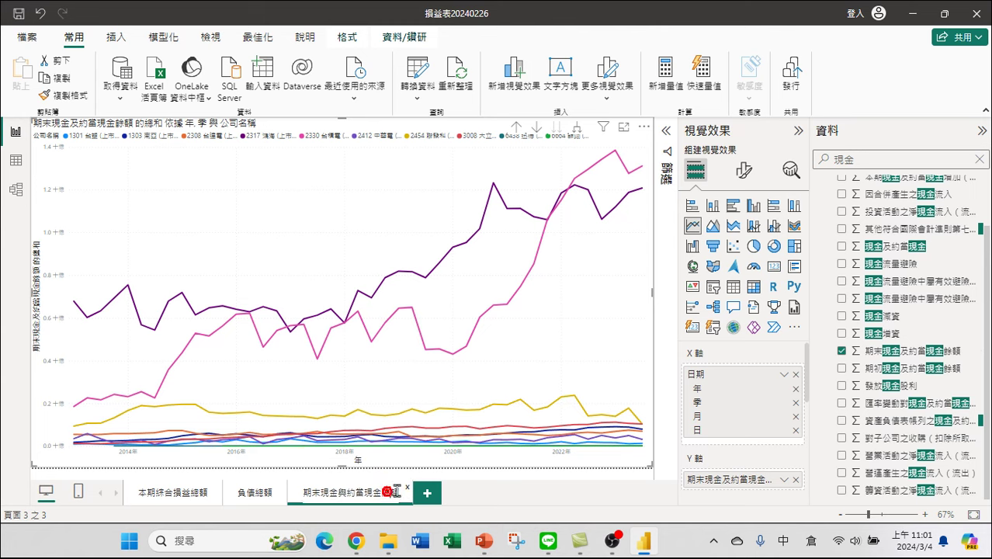
pyautogui.click(397, 486)
pyautogui.write('餘')
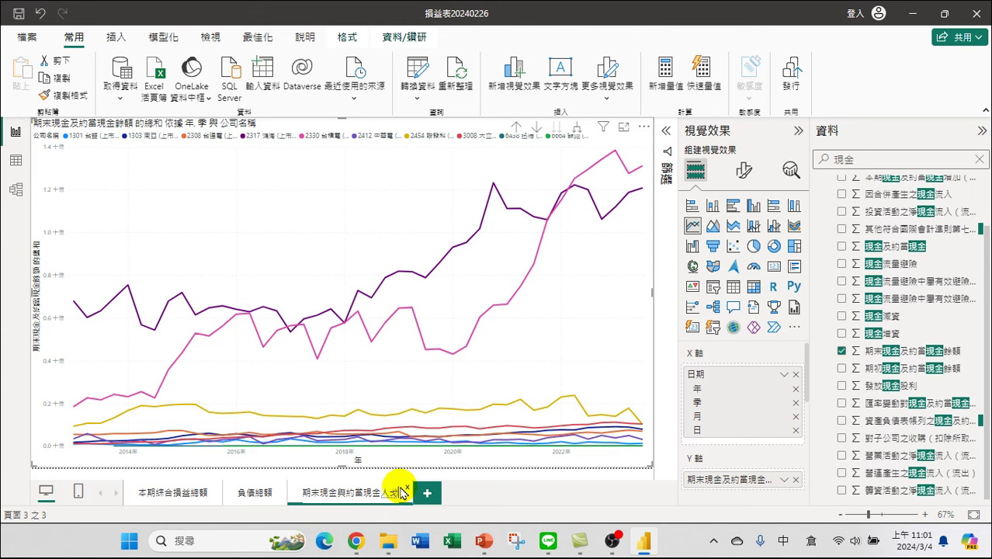
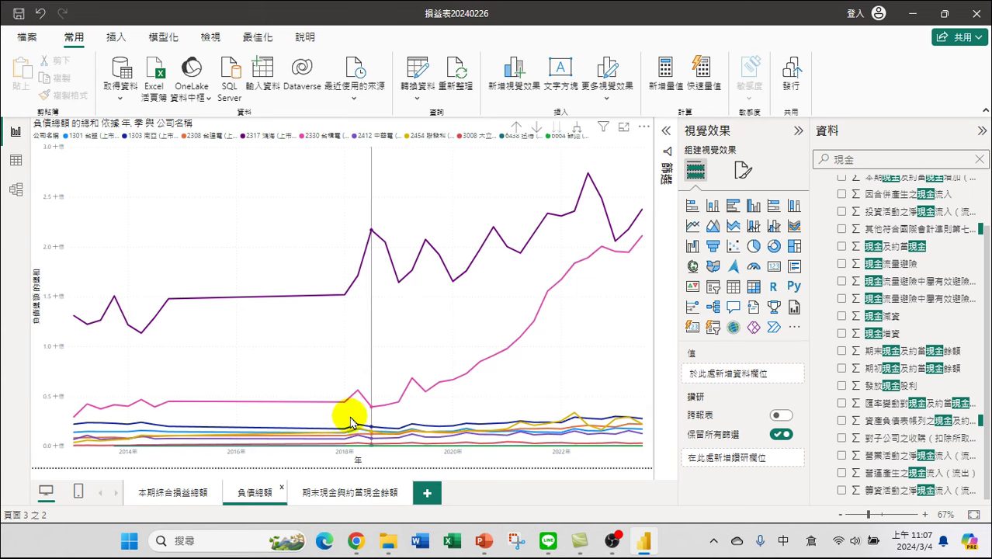
# - Switch to Chrome, search the web for 公開資訊觀測站 and open the TWSE site from the results
pyautogui.moveTo(292, 447)
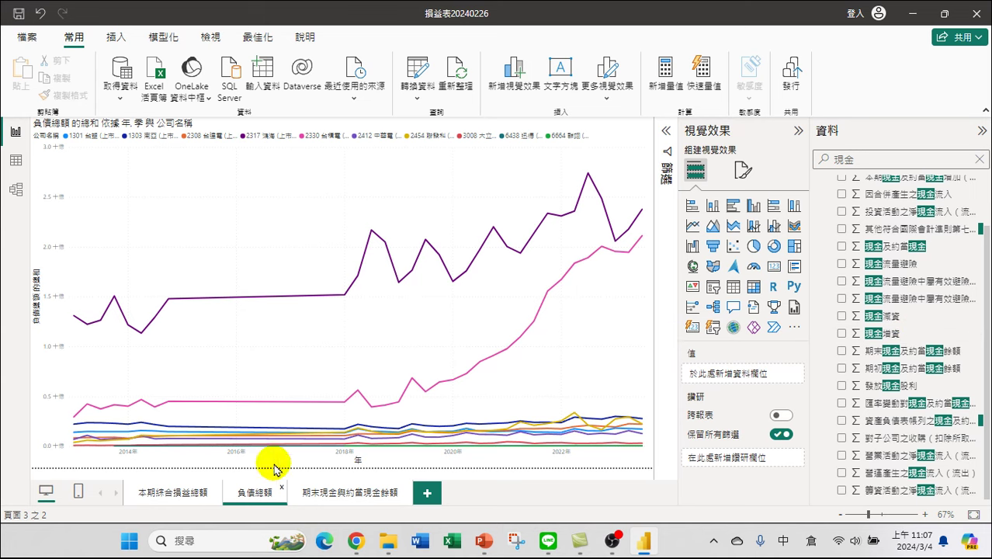
pyautogui.moveTo(177, 319)
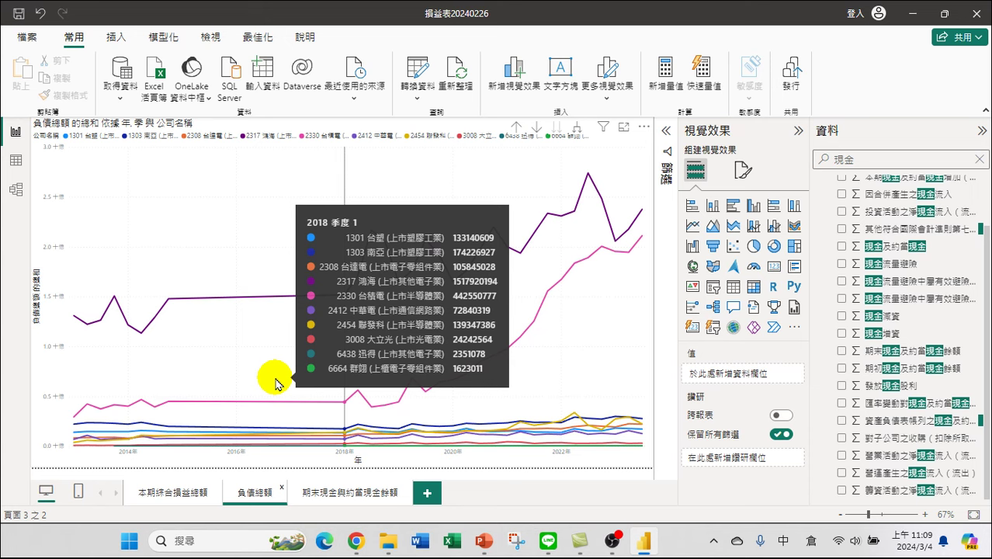
pyautogui.moveTo(357, 546)
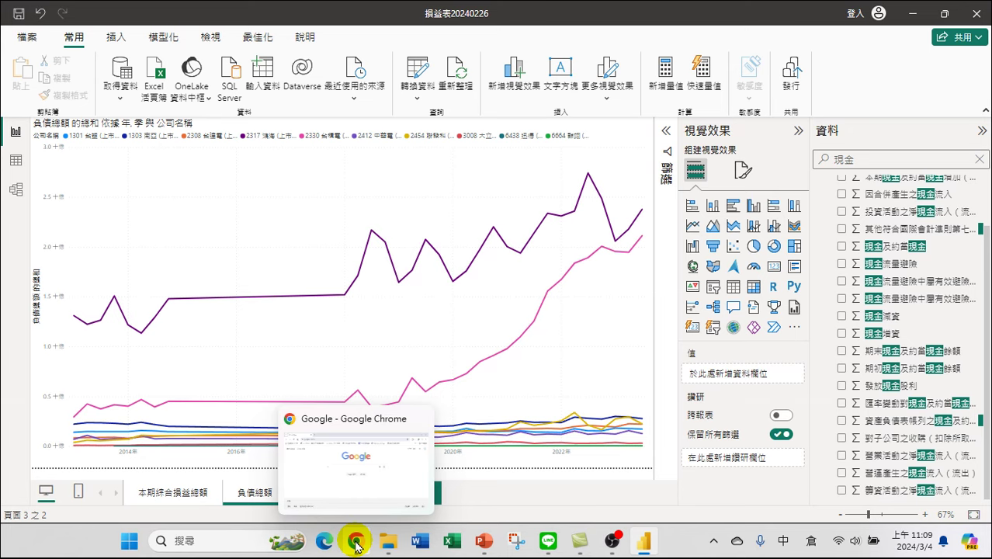
pyautogui.click(356, 546)
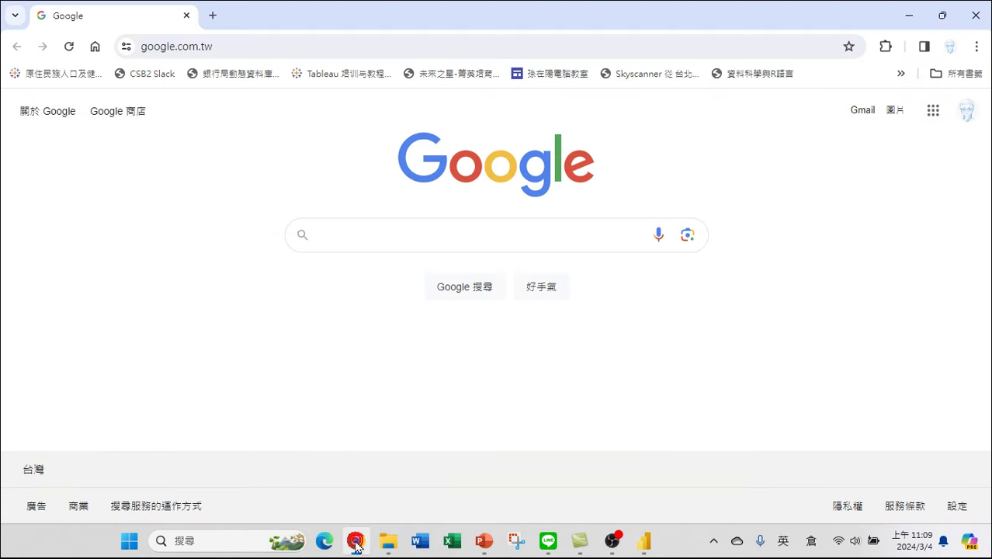
pyautogui.click(245, 50)
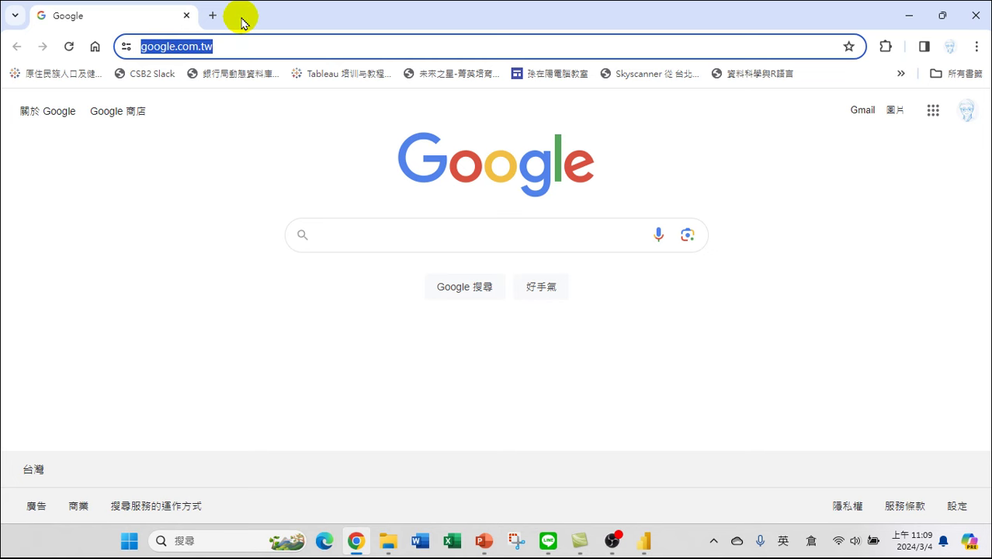
pyautogui.write('ci')
pyautogui.press('BackSpace')
pyautogui.press('BackSpace')
pyautogui.press('shift')
pyautogui.write('戈')
pyautogui.press('BackSpace')
pyautogui.write('公日弓開')
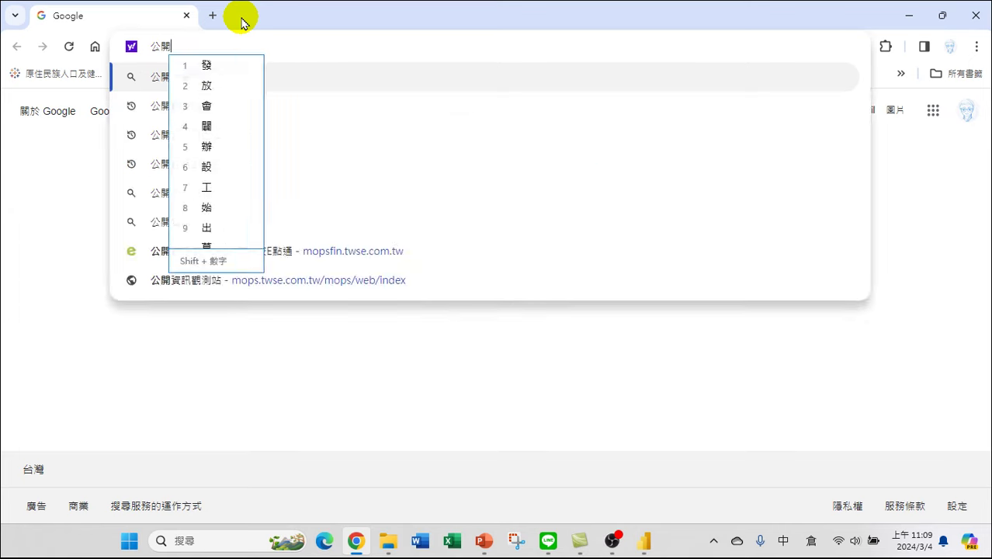
pyautogui.write('資訊觀水月')
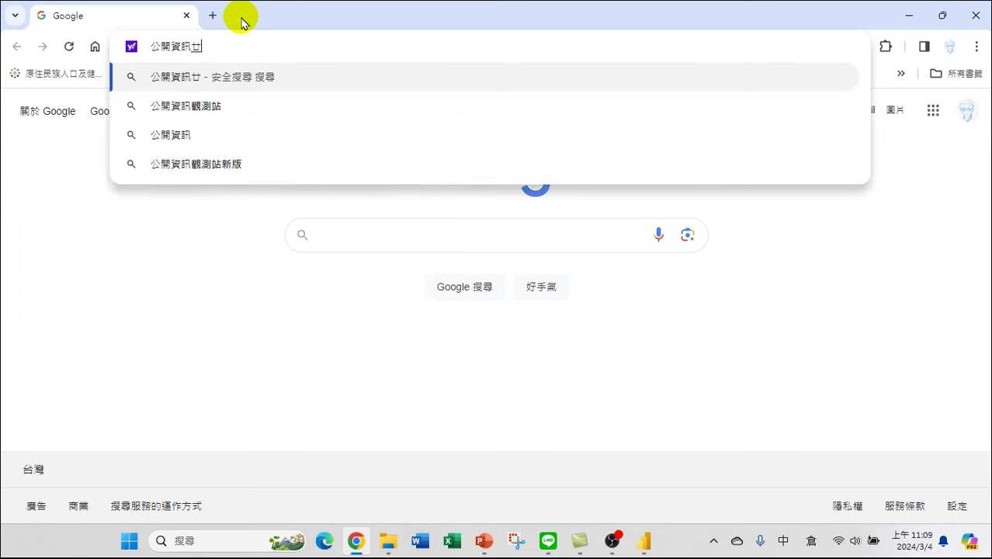
pyautogui.write('測站')
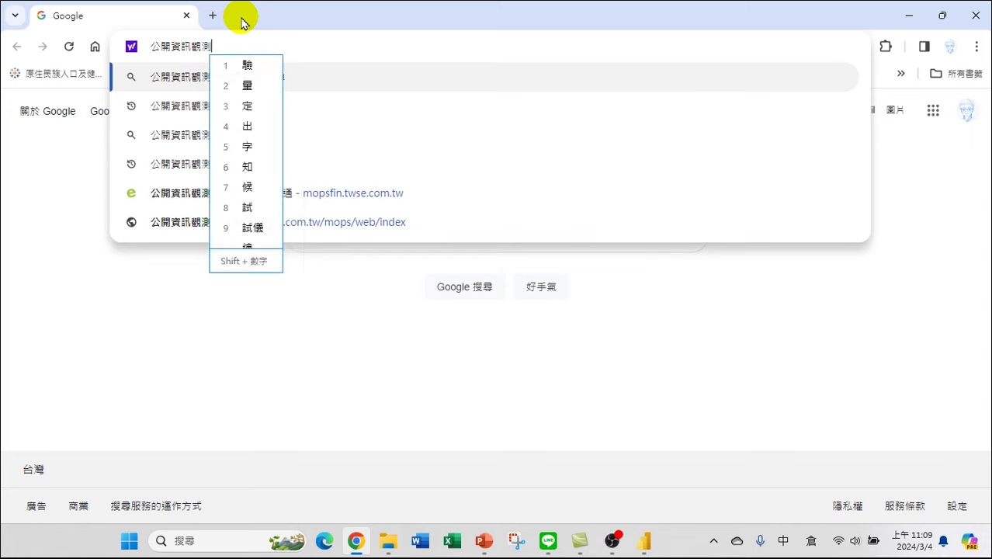
pyautogui.press('Return')
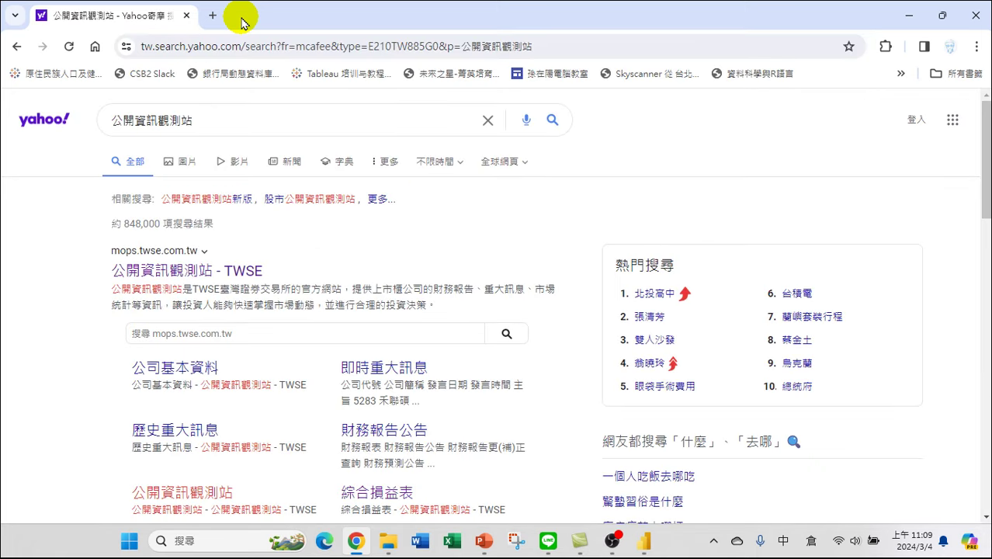
pyautogui.click(148, 270)
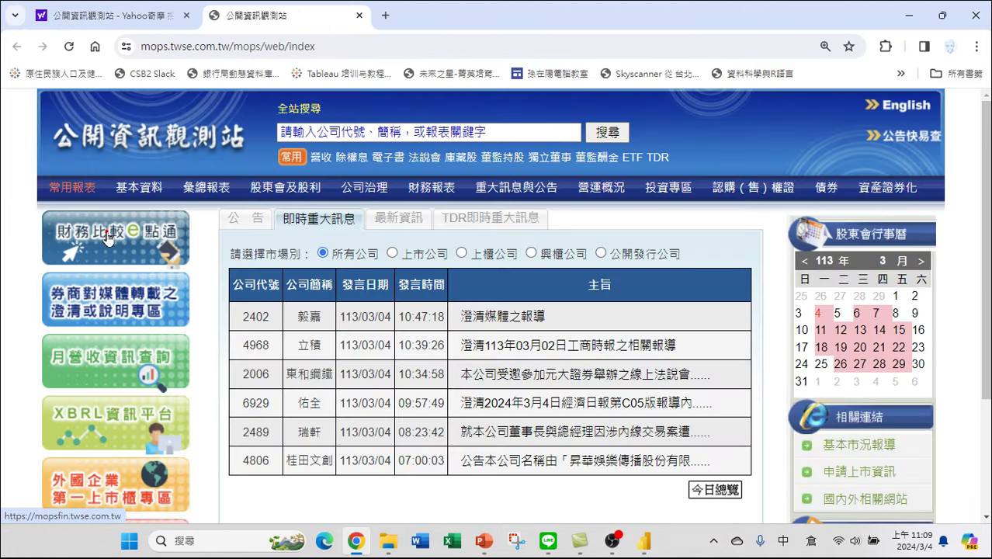
# - Open 財務比較e點通 and display the 資產負債表 comparison for the preset companies
pyautogui.click(111, 238)
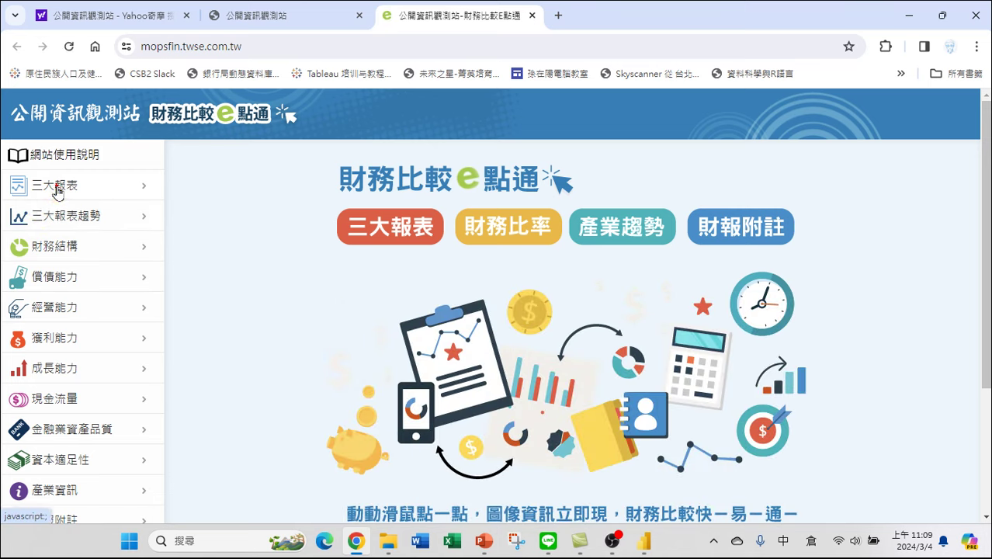
pyautogui.click(47, 186)
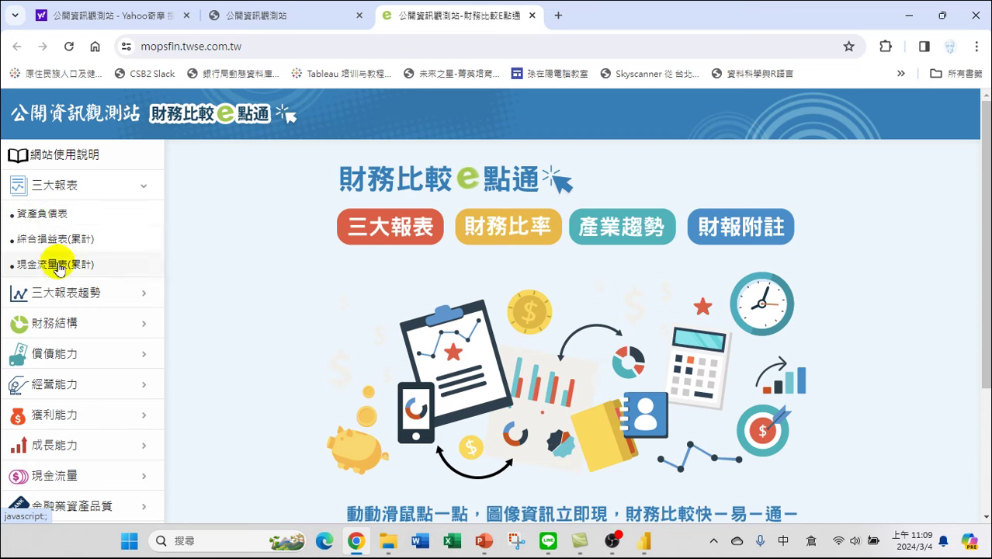
pyautogui.click(54, 221)
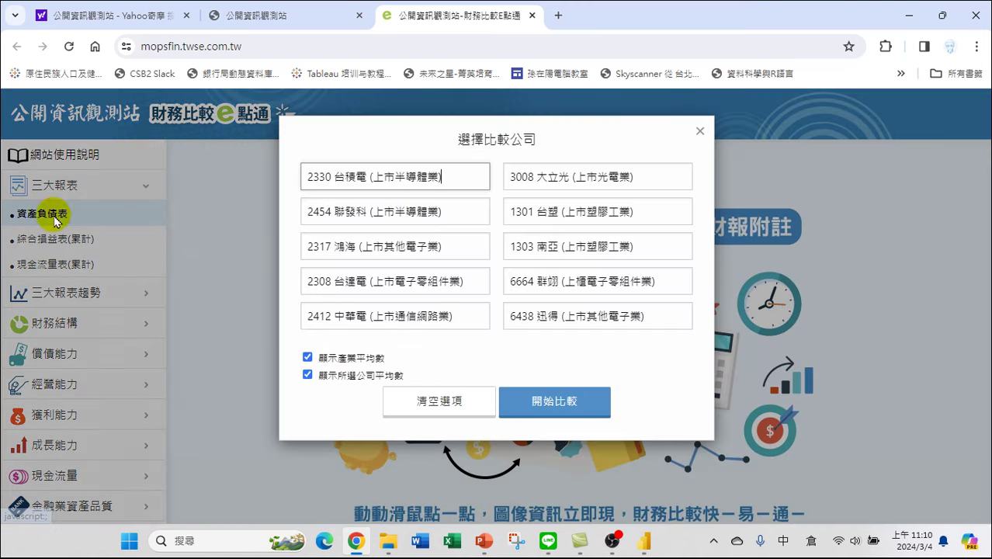
pyautogui.click(565, 399)
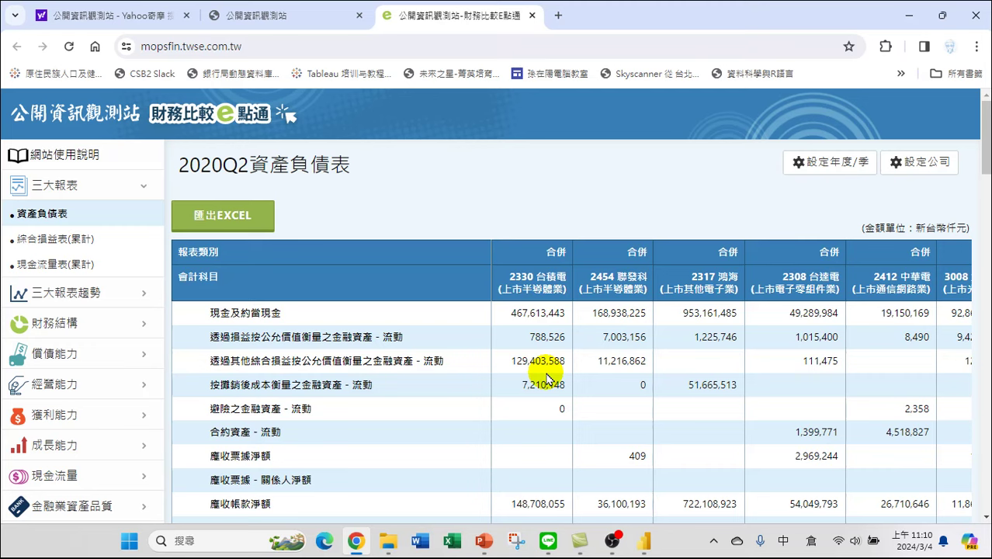
# - Set the 資產負債表 comparison period to 2014 第四季 and run the comparison
pyautogui.click(817, 165)
pyautogui.click(419, 220)
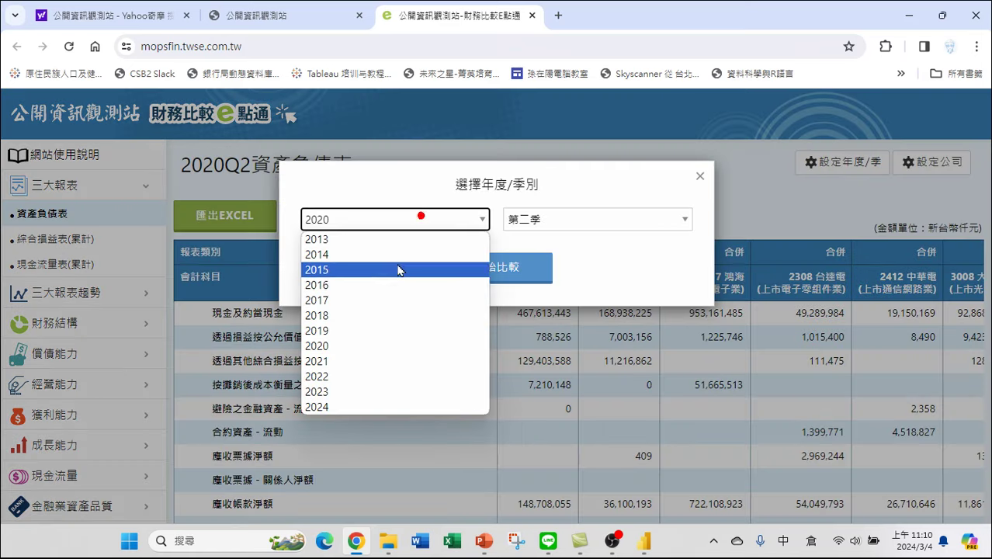
pyautogui.click(327, 254)
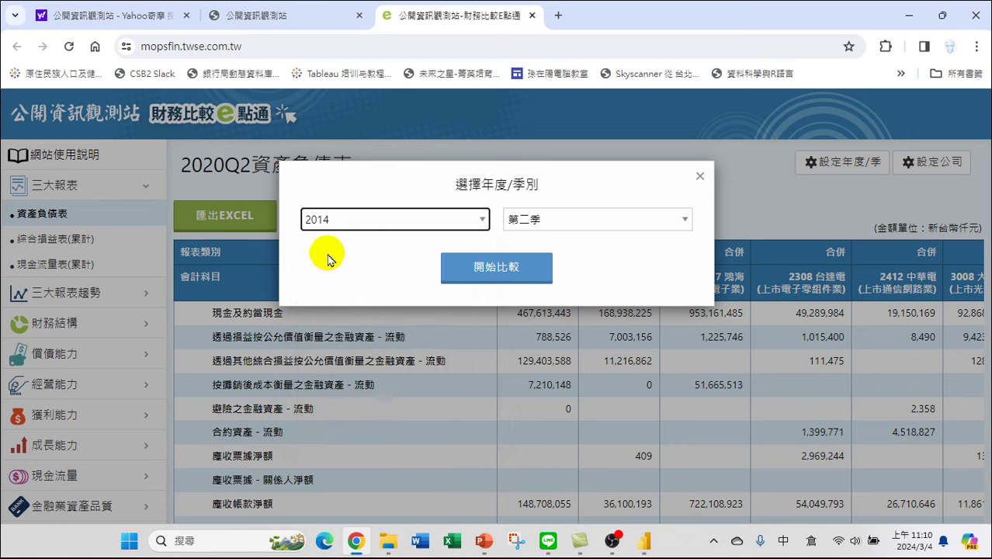
pyautogui.click(548, 219)
pyautogui.click(526, 285)
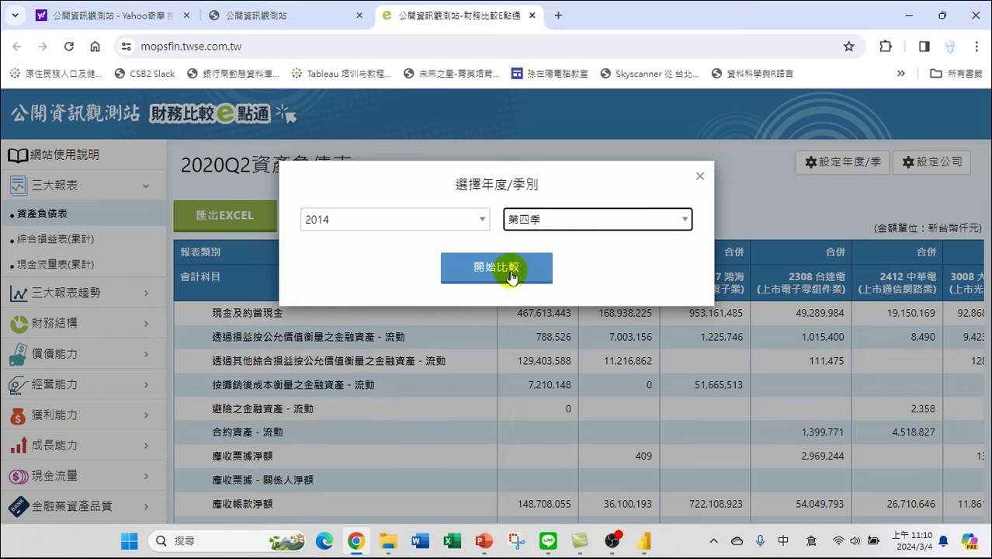
pyautogui.click(533, 285)
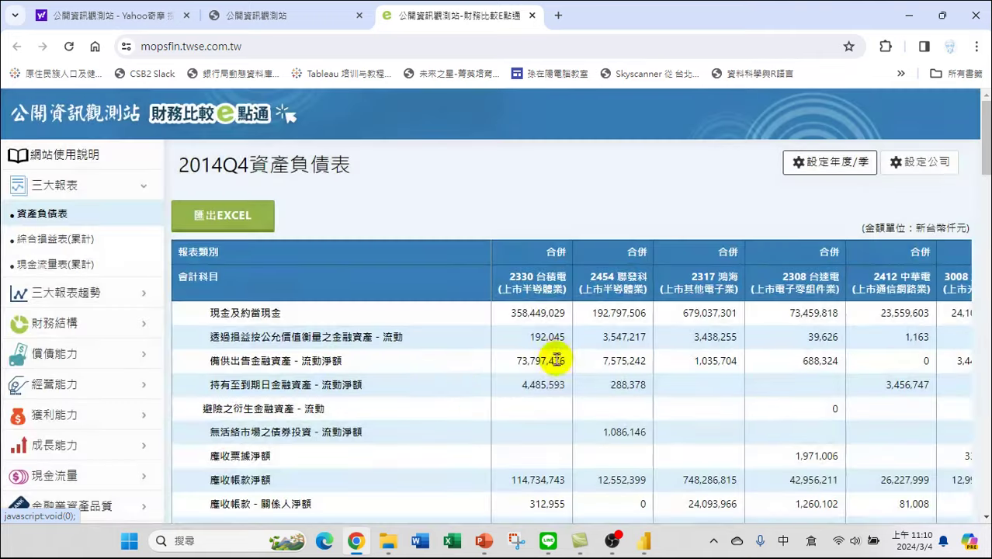
# - Examine the account items of the 2014Q4 資產負債表, in particular how the total liabilities row is named
pyautogui.scroll(-4, 449, 410)
pyautogui.scroll(-20, 356, 431)
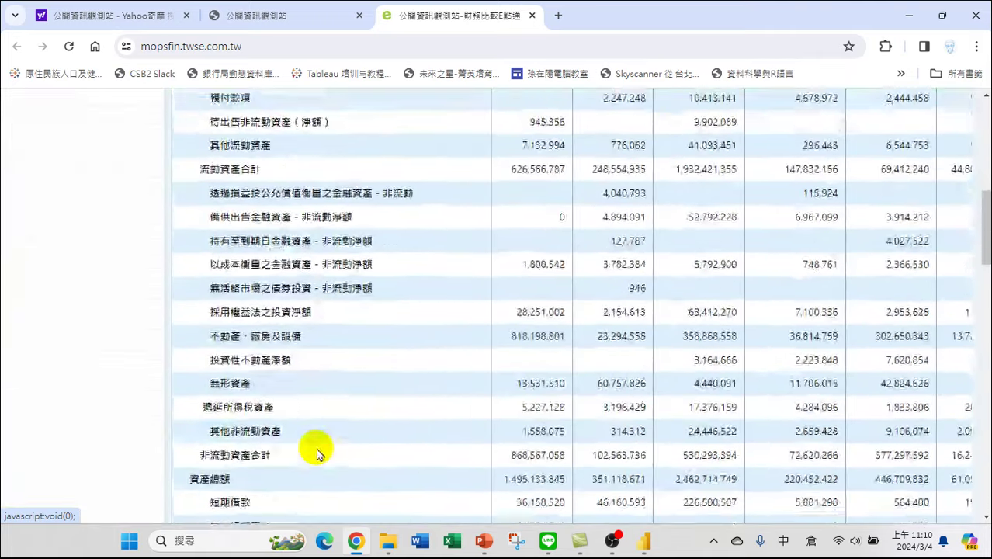
pyautogui.scroll(5, 227, 326)
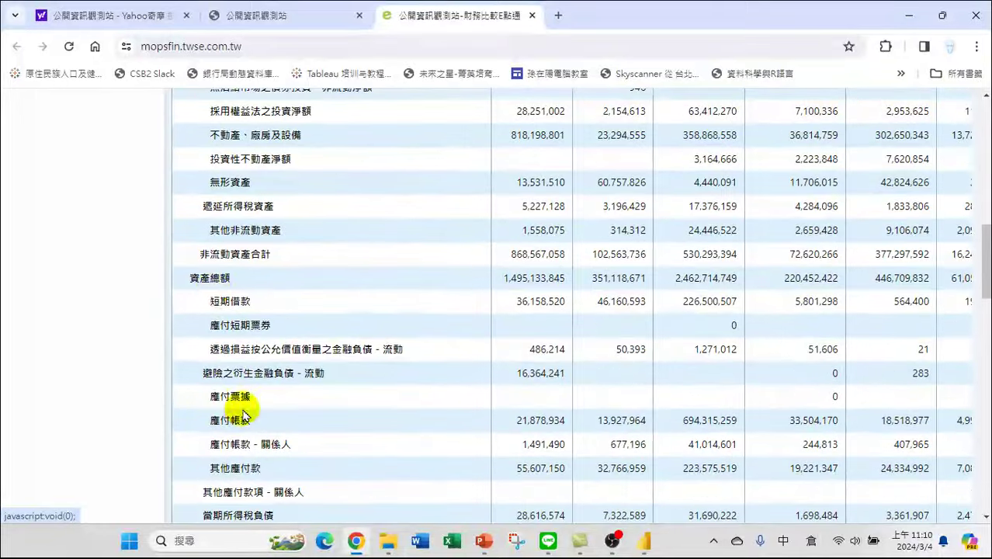
pyautogui.scroll(-5, 241, 310)
pyautogui.scroll(-15, 247, 347)
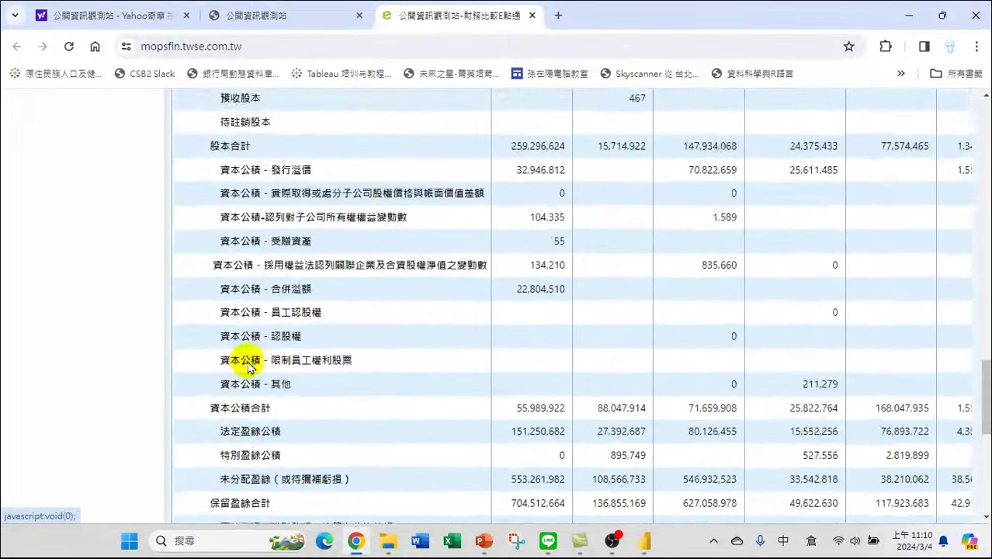
pyautogui.scroll(-3, 250, 373)
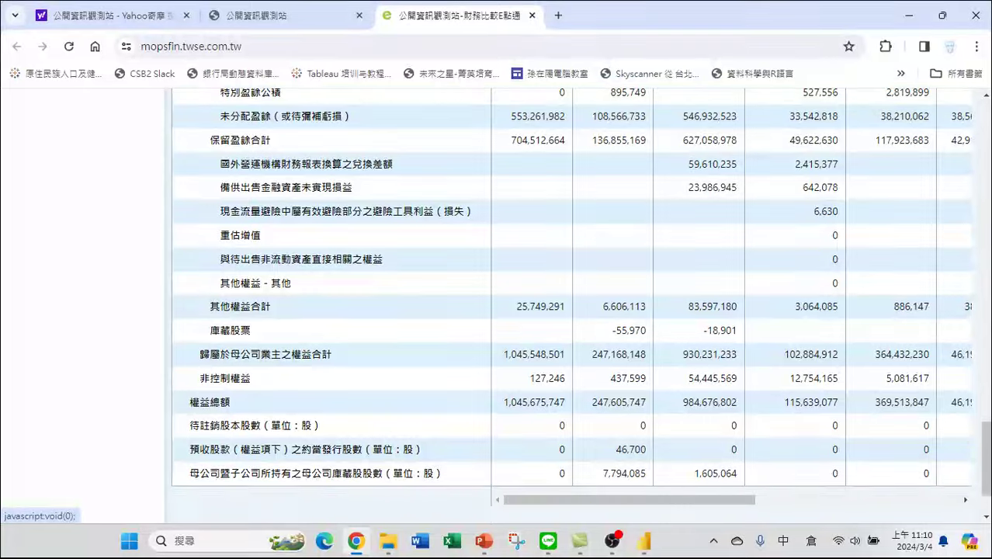
pyautogui.moveTo(987, 444); pyautogui.dragTo(987, 363)
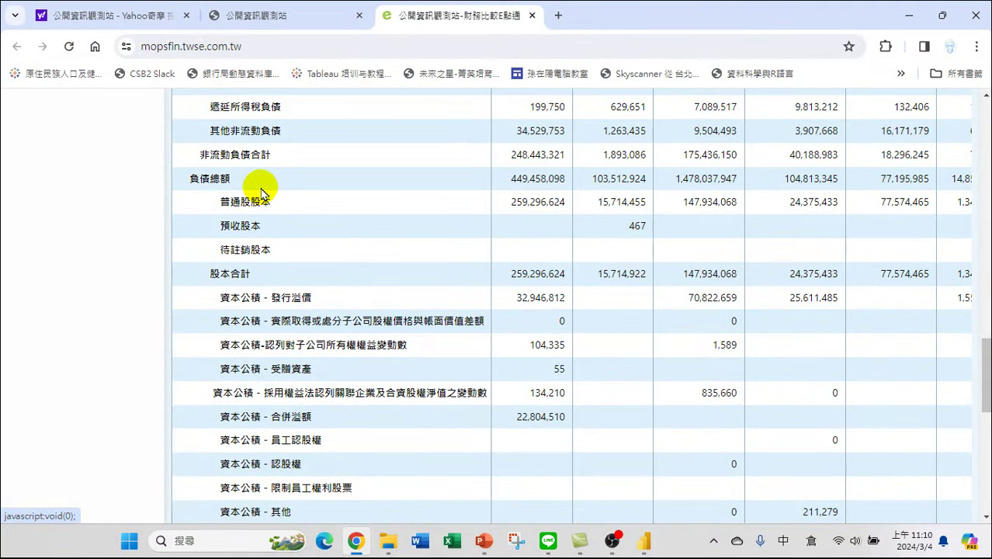
pyautogui.press('Home')
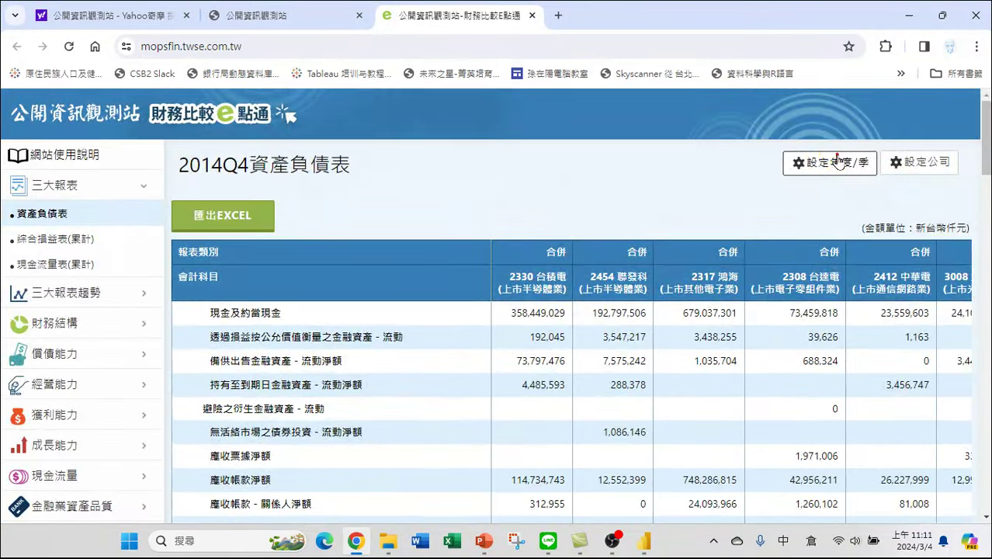
# - Run the 資產負債表 comparison for 2015 第一季 and find its total liabilities row to check the item name
pyautogui.click(835, 164)
pyautogui.click(476, 219)
pyautogui.click(339, 269)
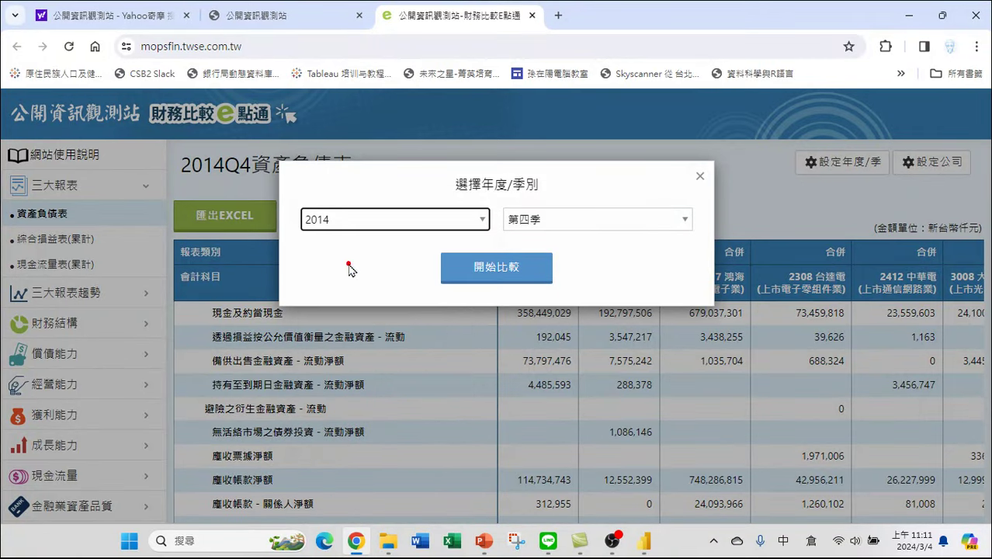
pyautogui.click(600, 218)
pyautogui.click(555, 239)
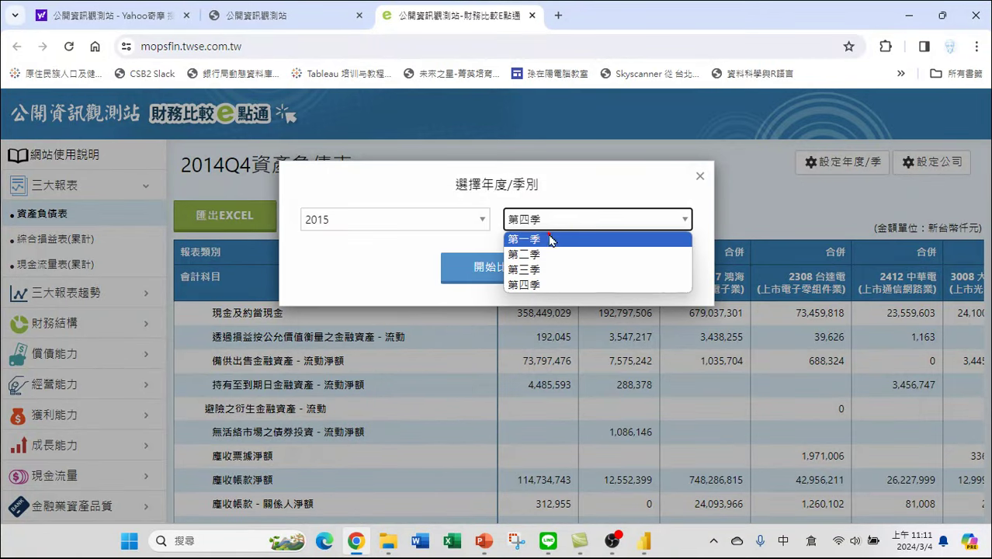
pyautogui.click(497, 268)
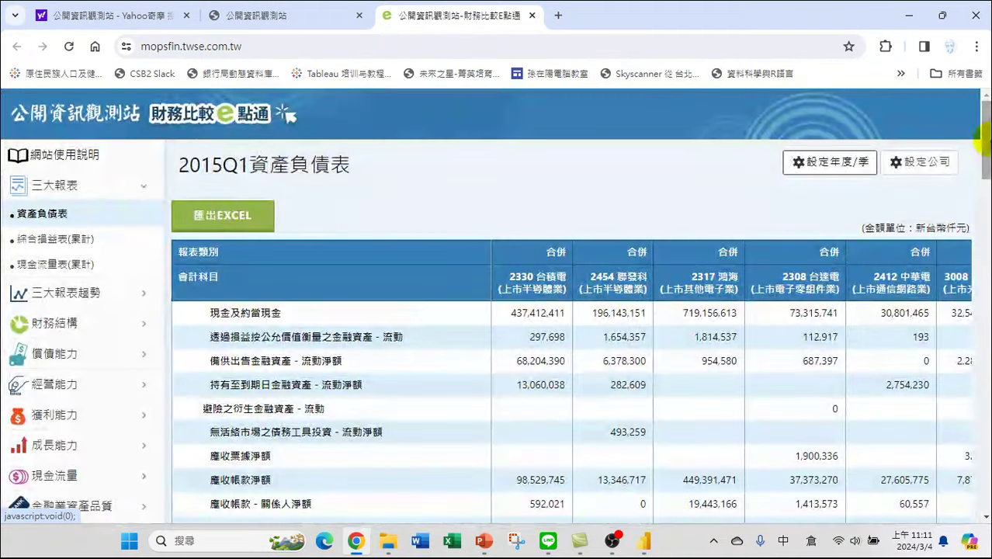
pyautogui.scroll(-5, 982, 138)
pyautogui.moveTo(982, 138); pyautogui.dragTo(980, 364)
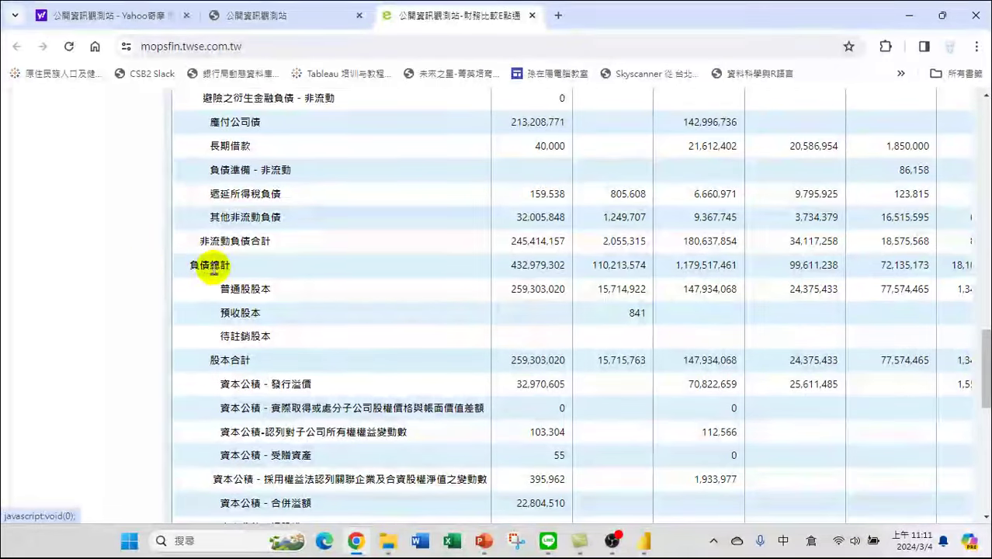